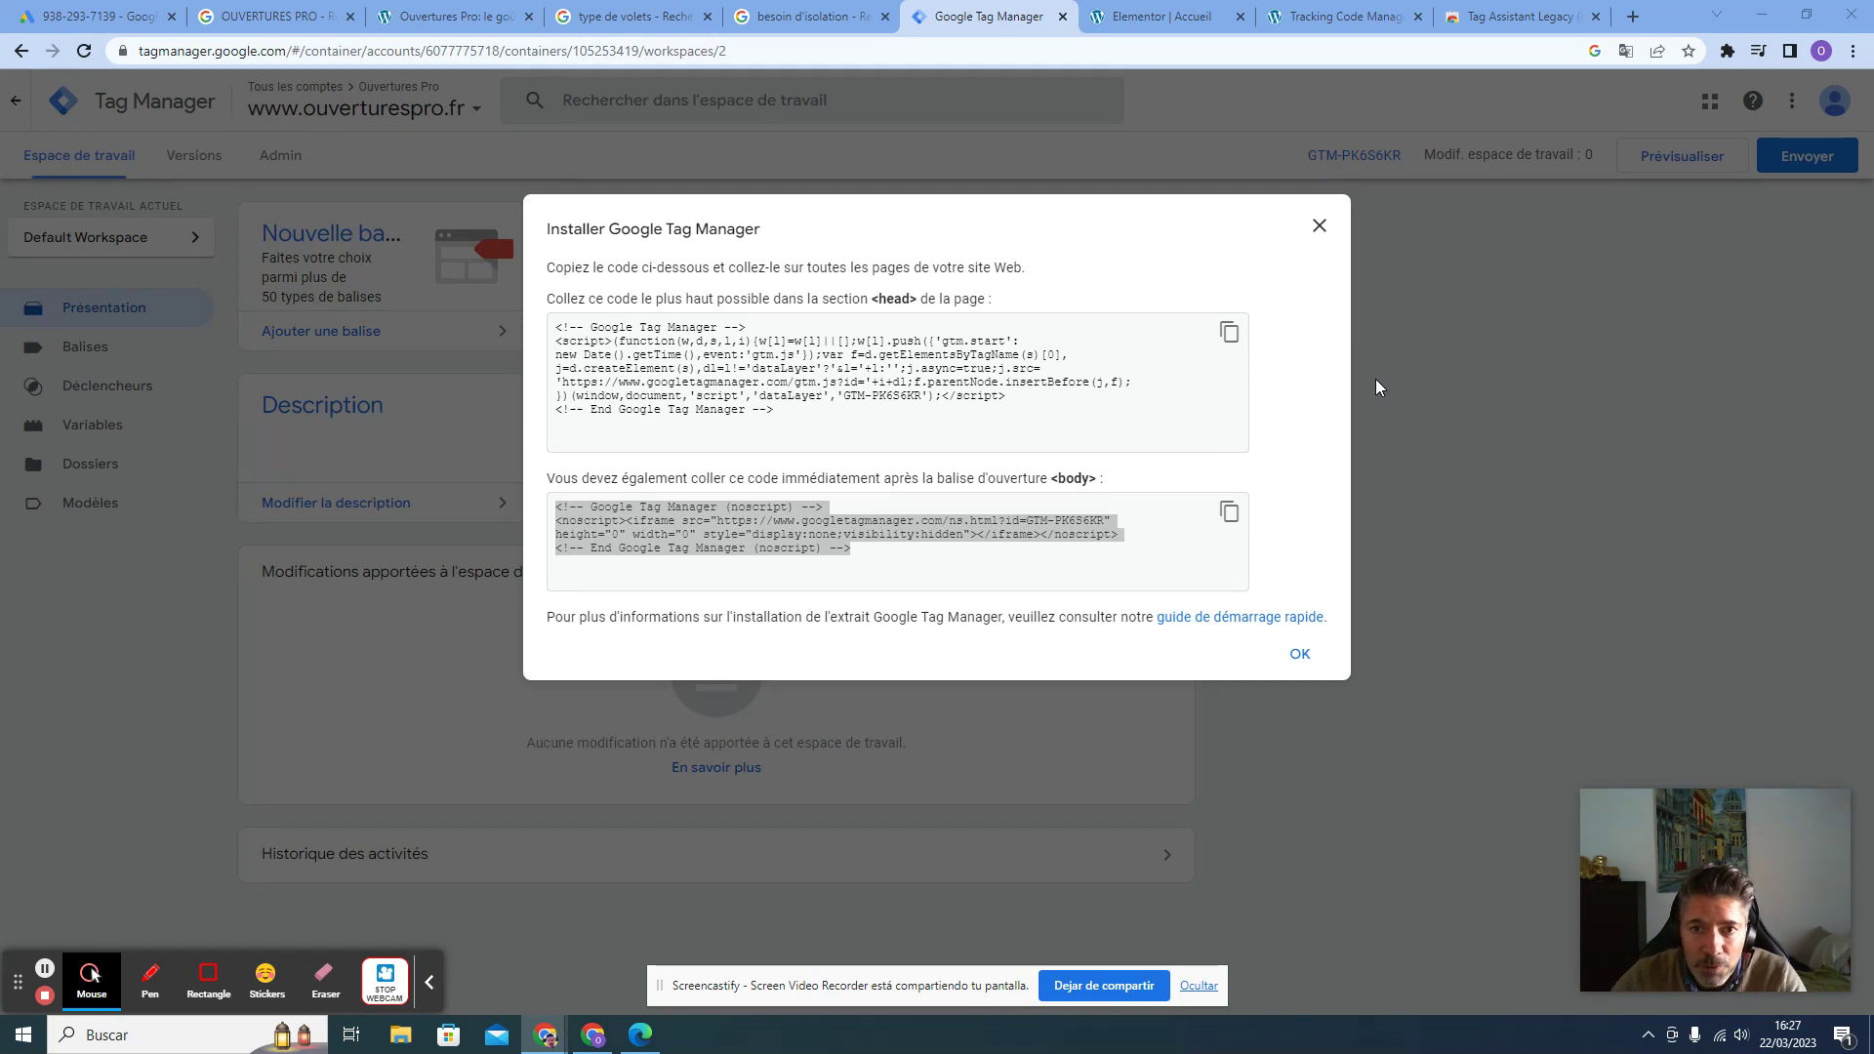
Switch to the WordPress admin and open the Tracking Code Manager settings from the installed plugins list
{"action": "left_click", "coordinate": [1298, 17]}
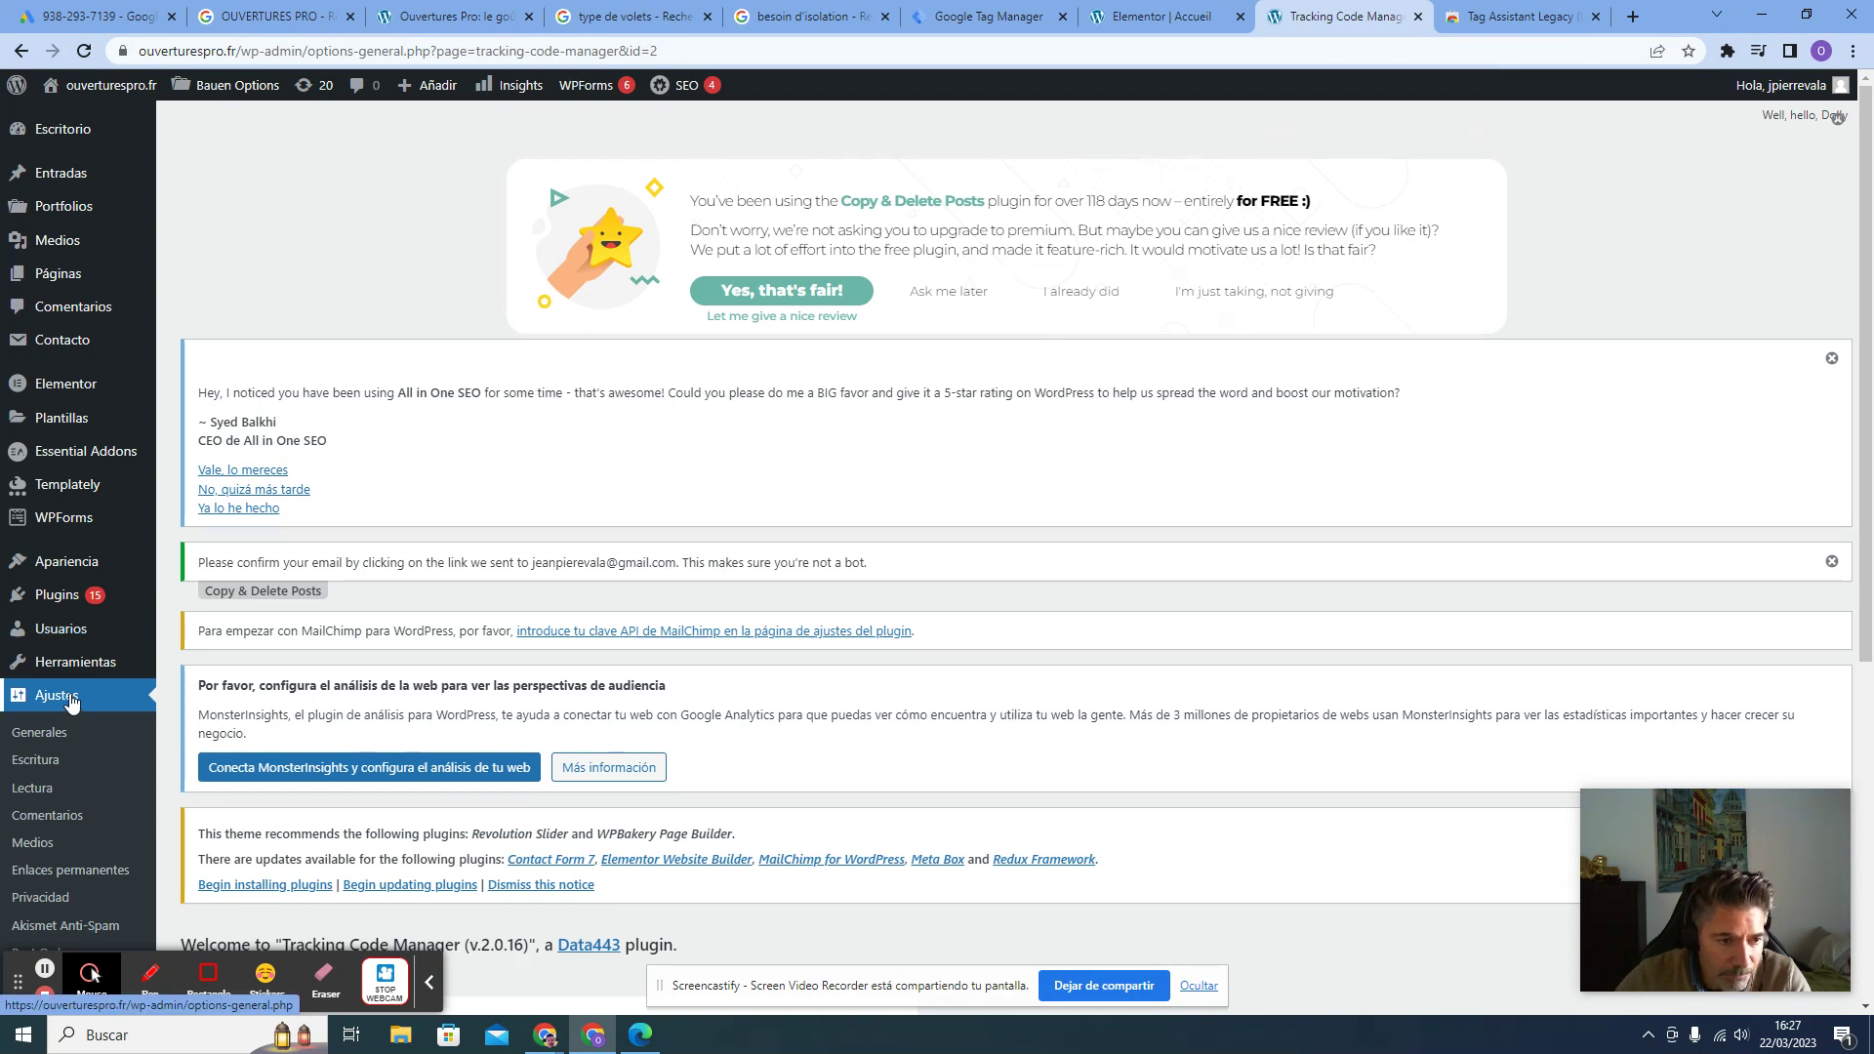
{"action": "left_click", "coordinate": [58, 595]}
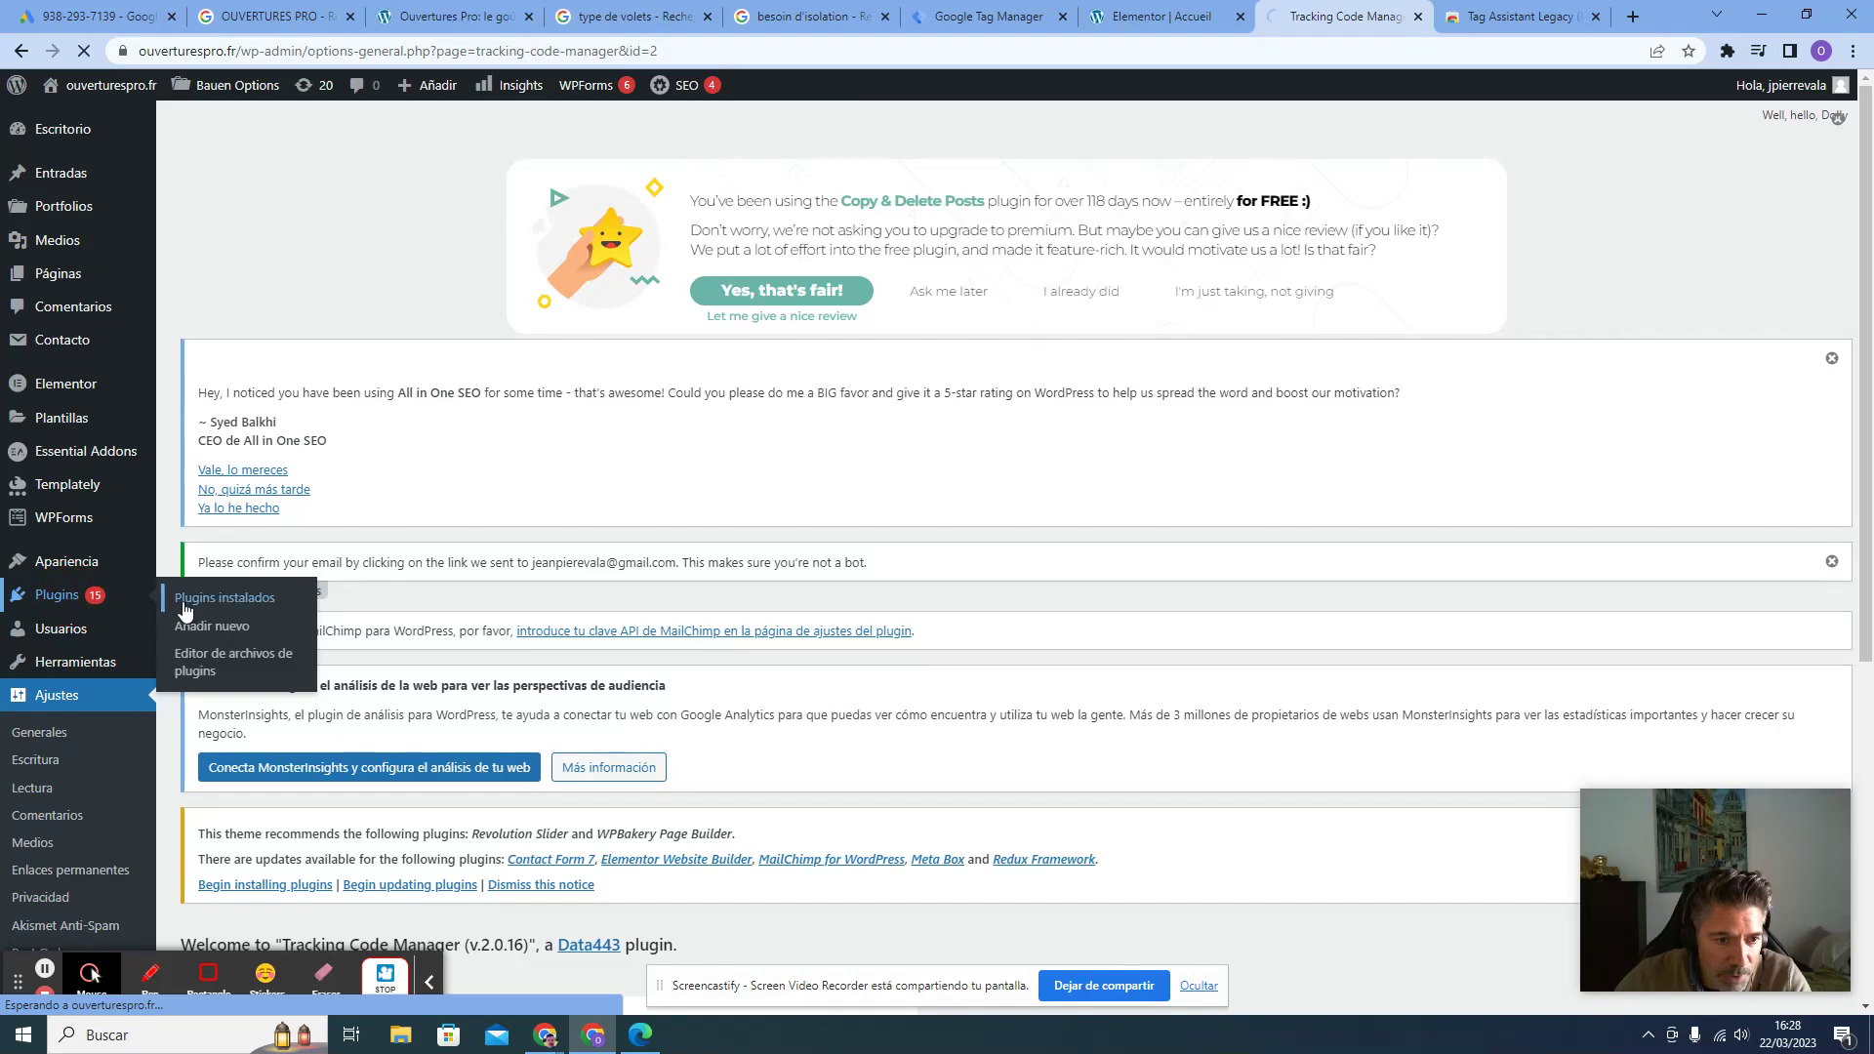
{"action": "scroll", "coordinate": [1455, 768], "scroll_direction": "down", "scroll_amount": 3}
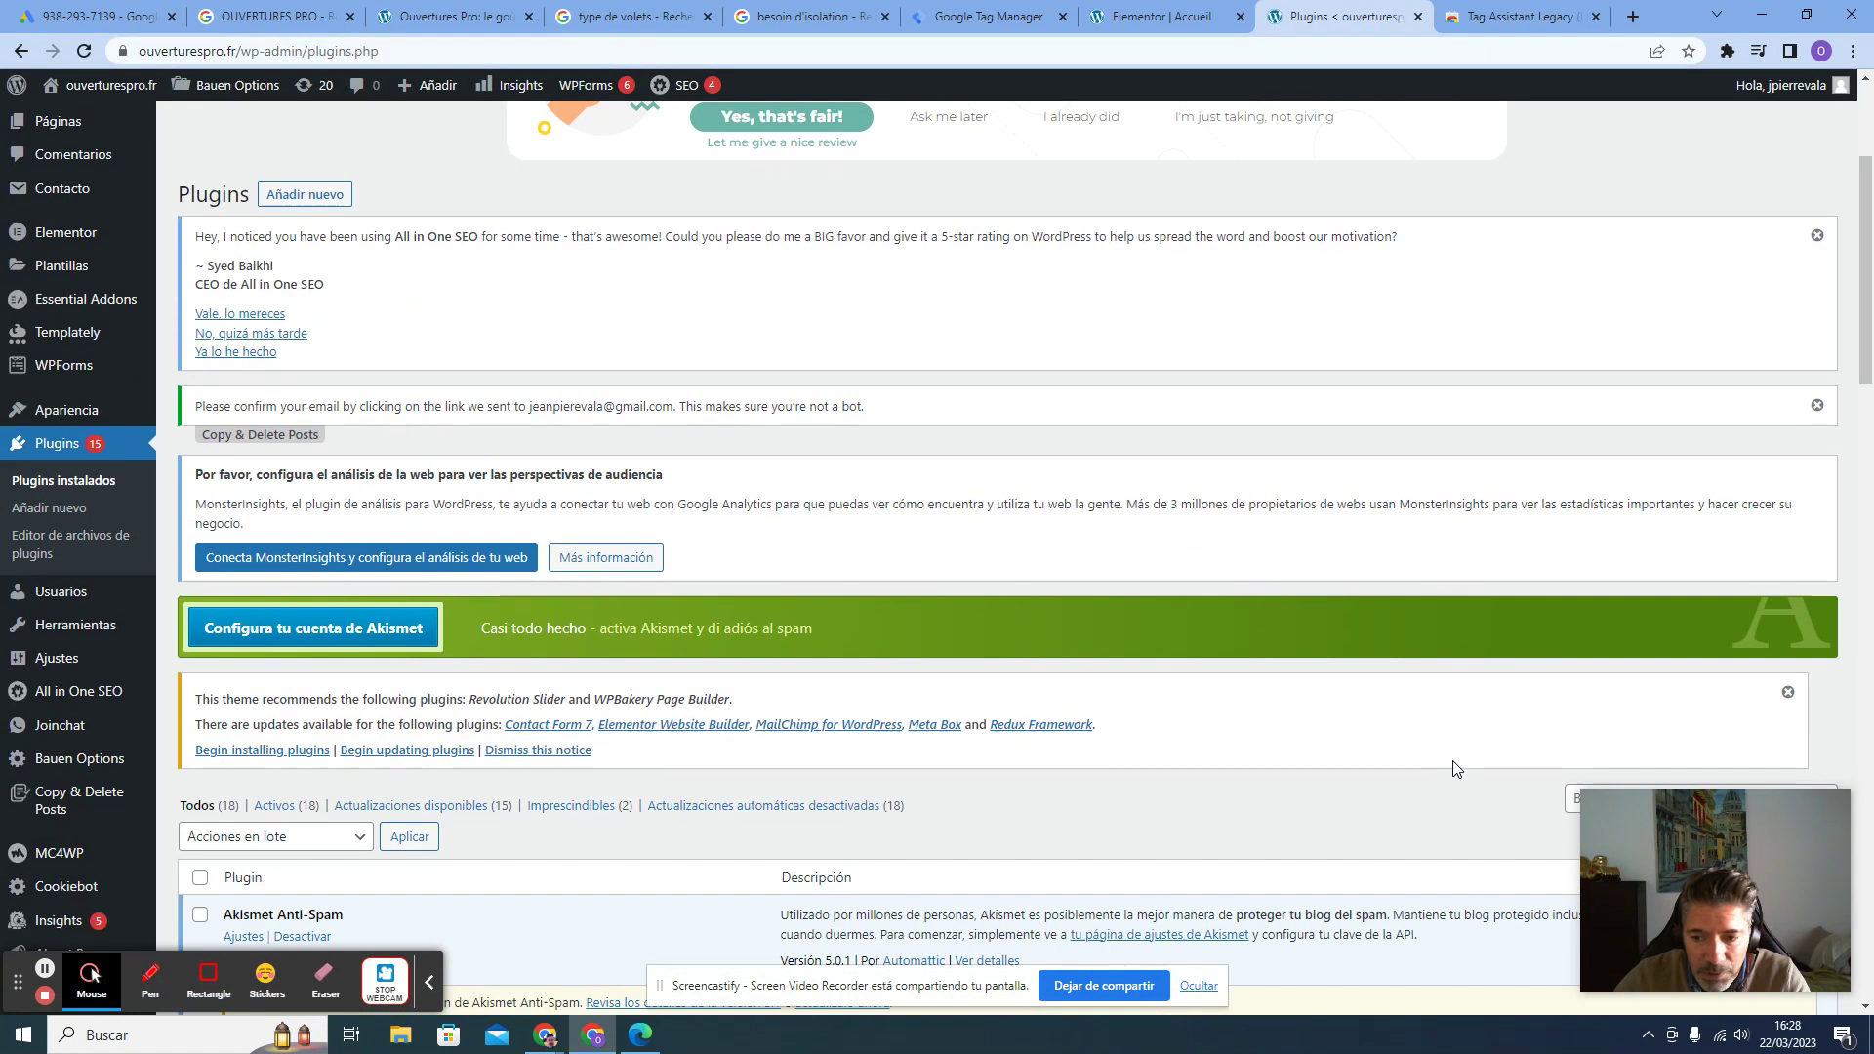
{"action": "scroll", "coordinate": [1455, 768], "scroll_direction": "down", "scroll_amount": 3}
{"action": "scroll", "coordinate": [1269, 717], "scroll_direction": "down", "scroll_amount": 2}
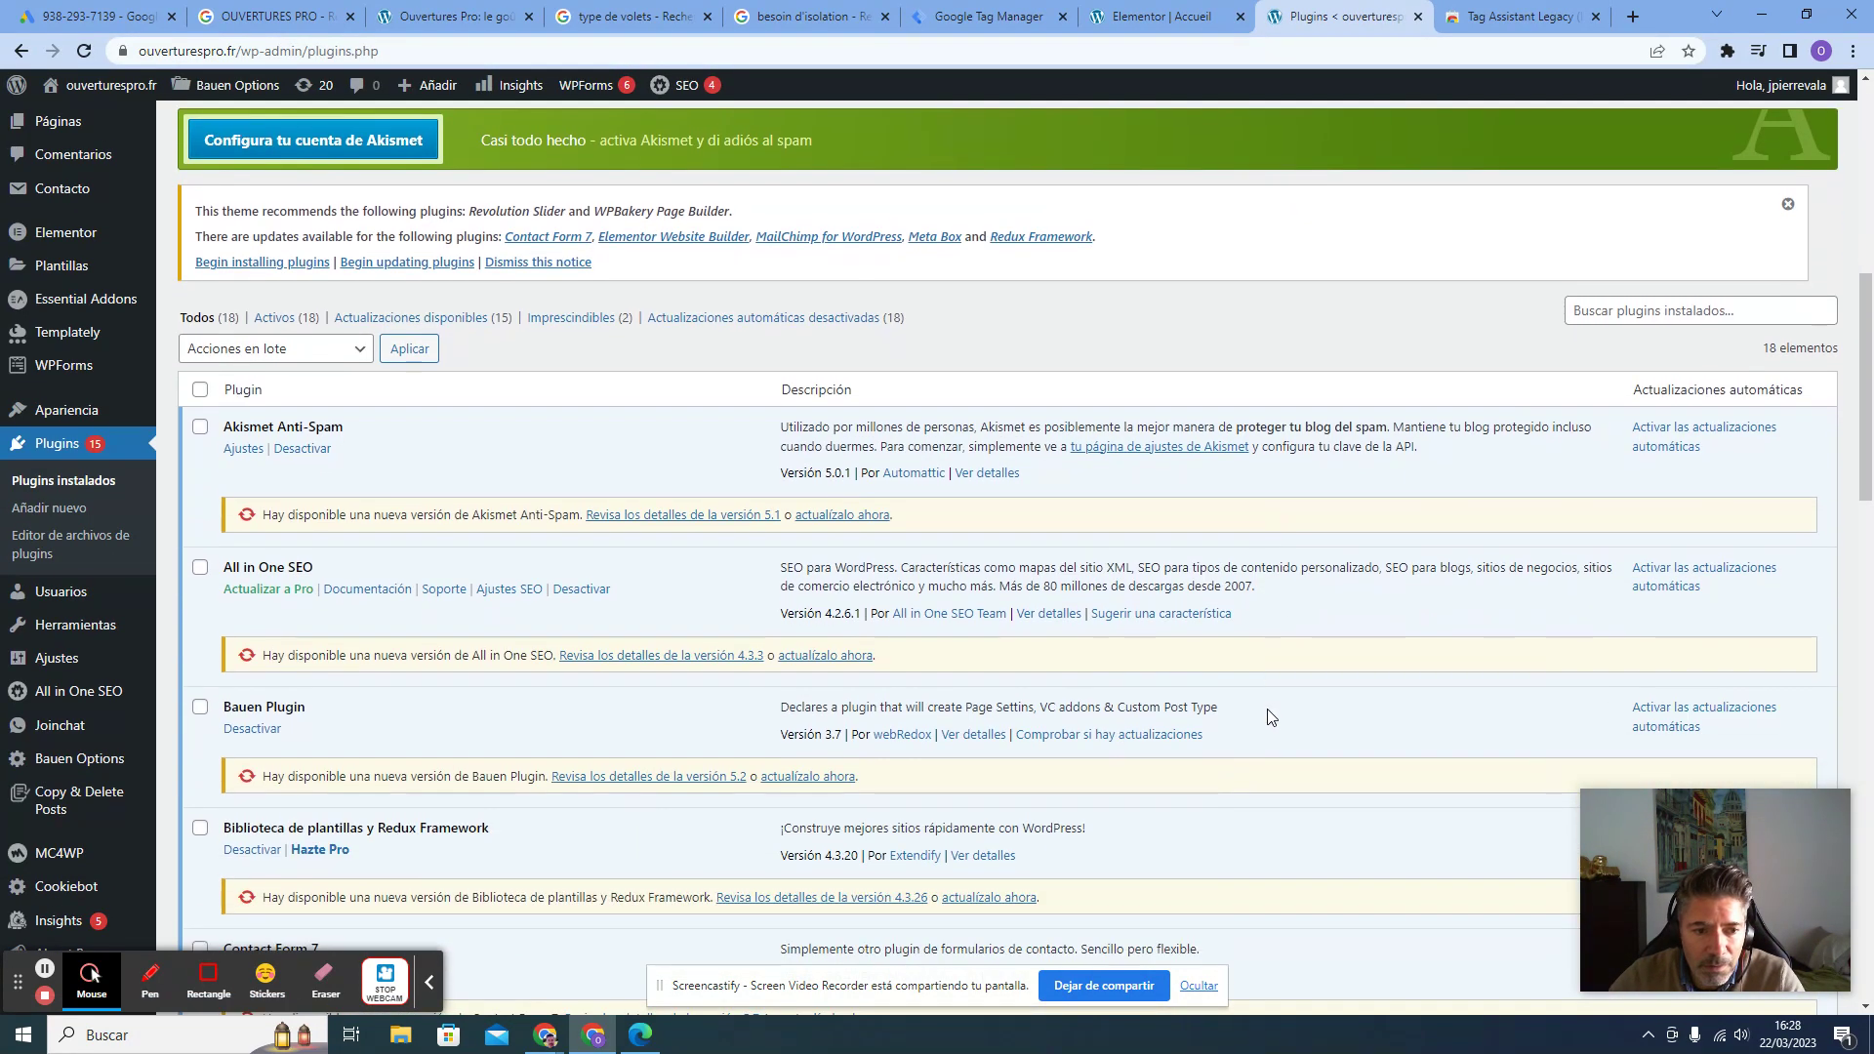
{"action": "scroll", "coordinate": [1039, 670], "scroll_direction": "down", "scroll_amount": 10}
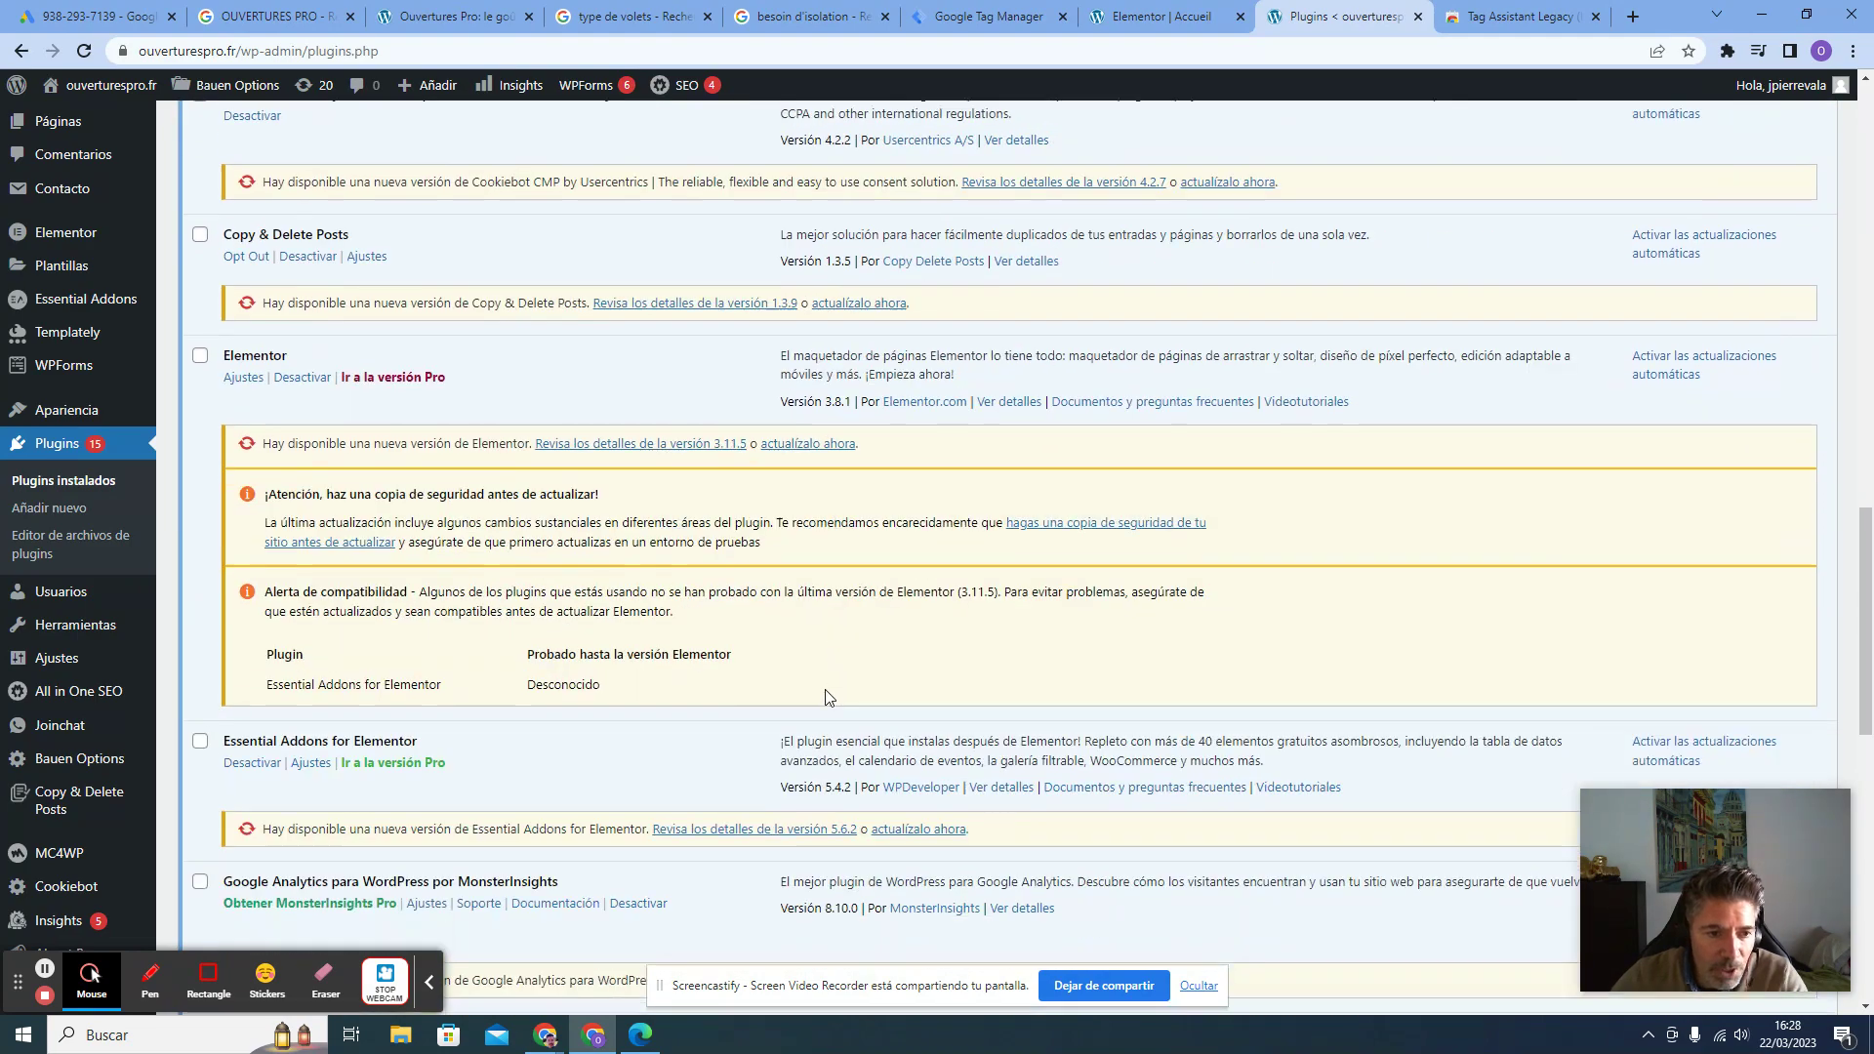
{"action": "scroll", "coordinate": [828, 697], "scroll_direction": "down", "scroll_amount": 15}
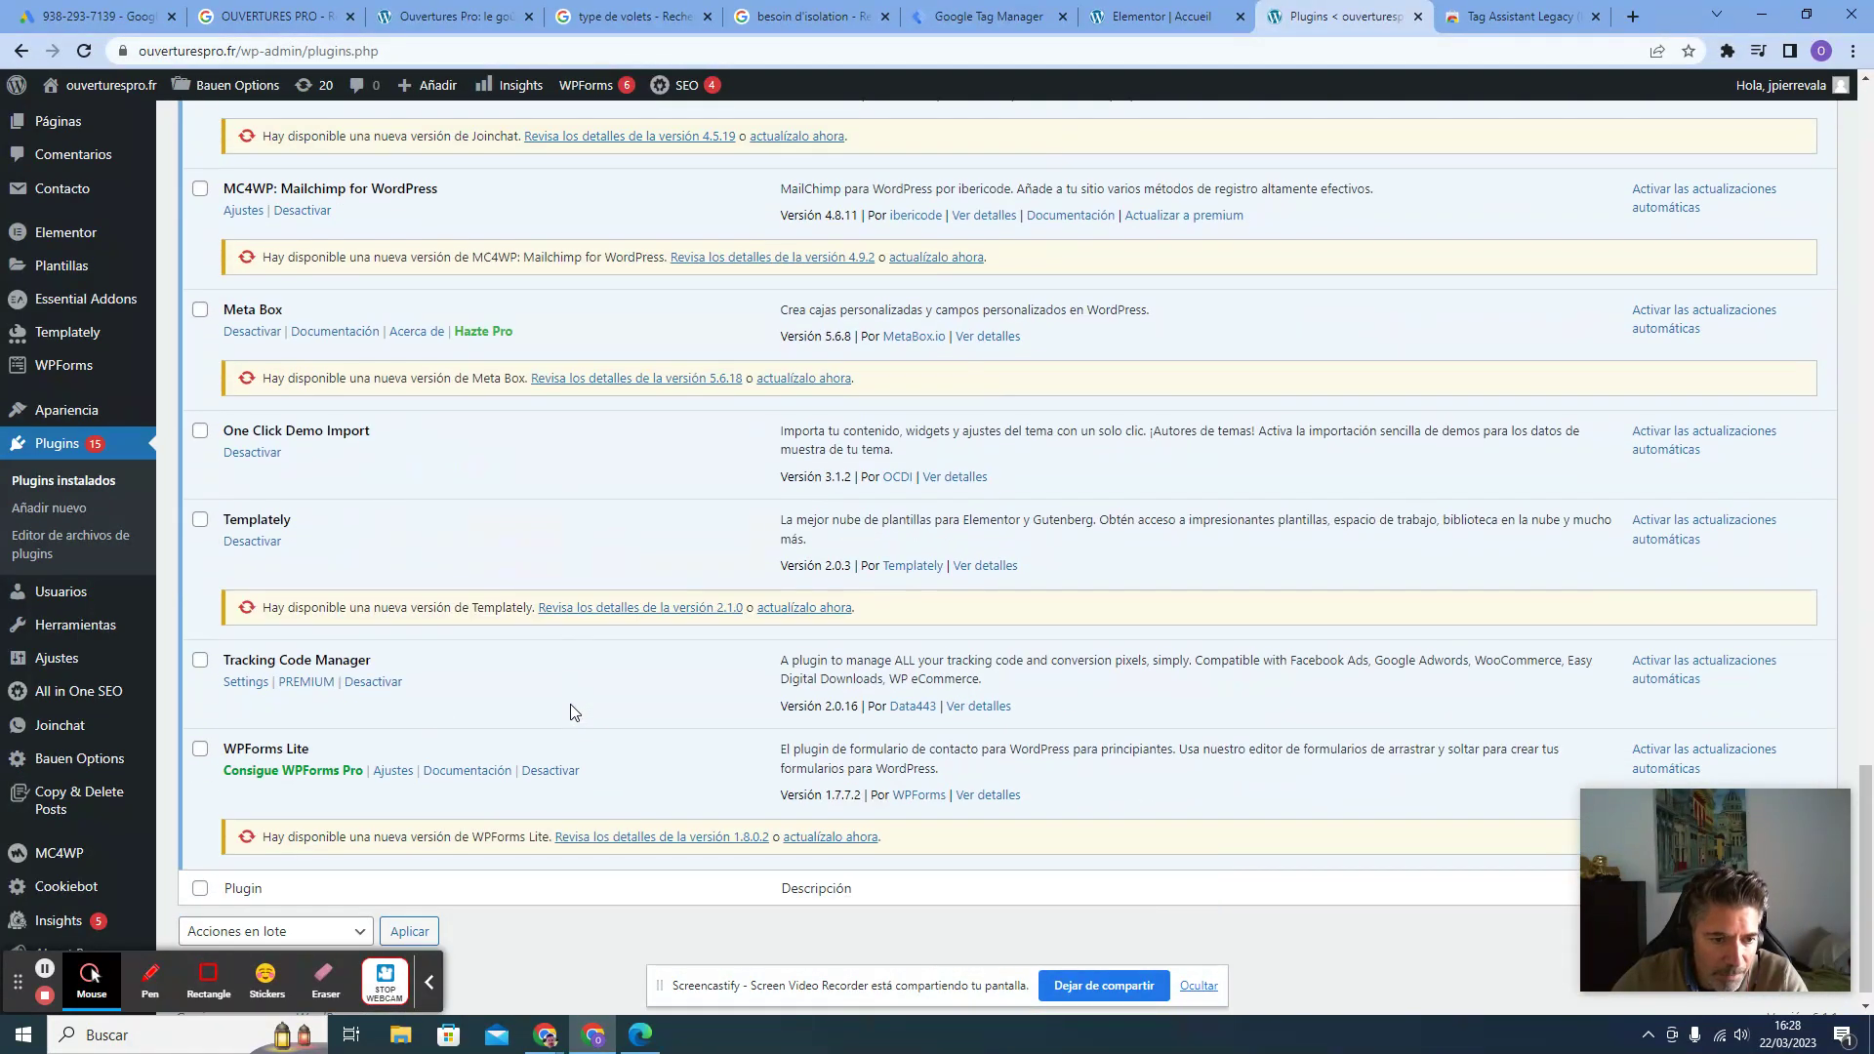
{"action": "scroll", "coordinate": [574, 713], "scroll_direction": "down", "scroll_amount": 1}
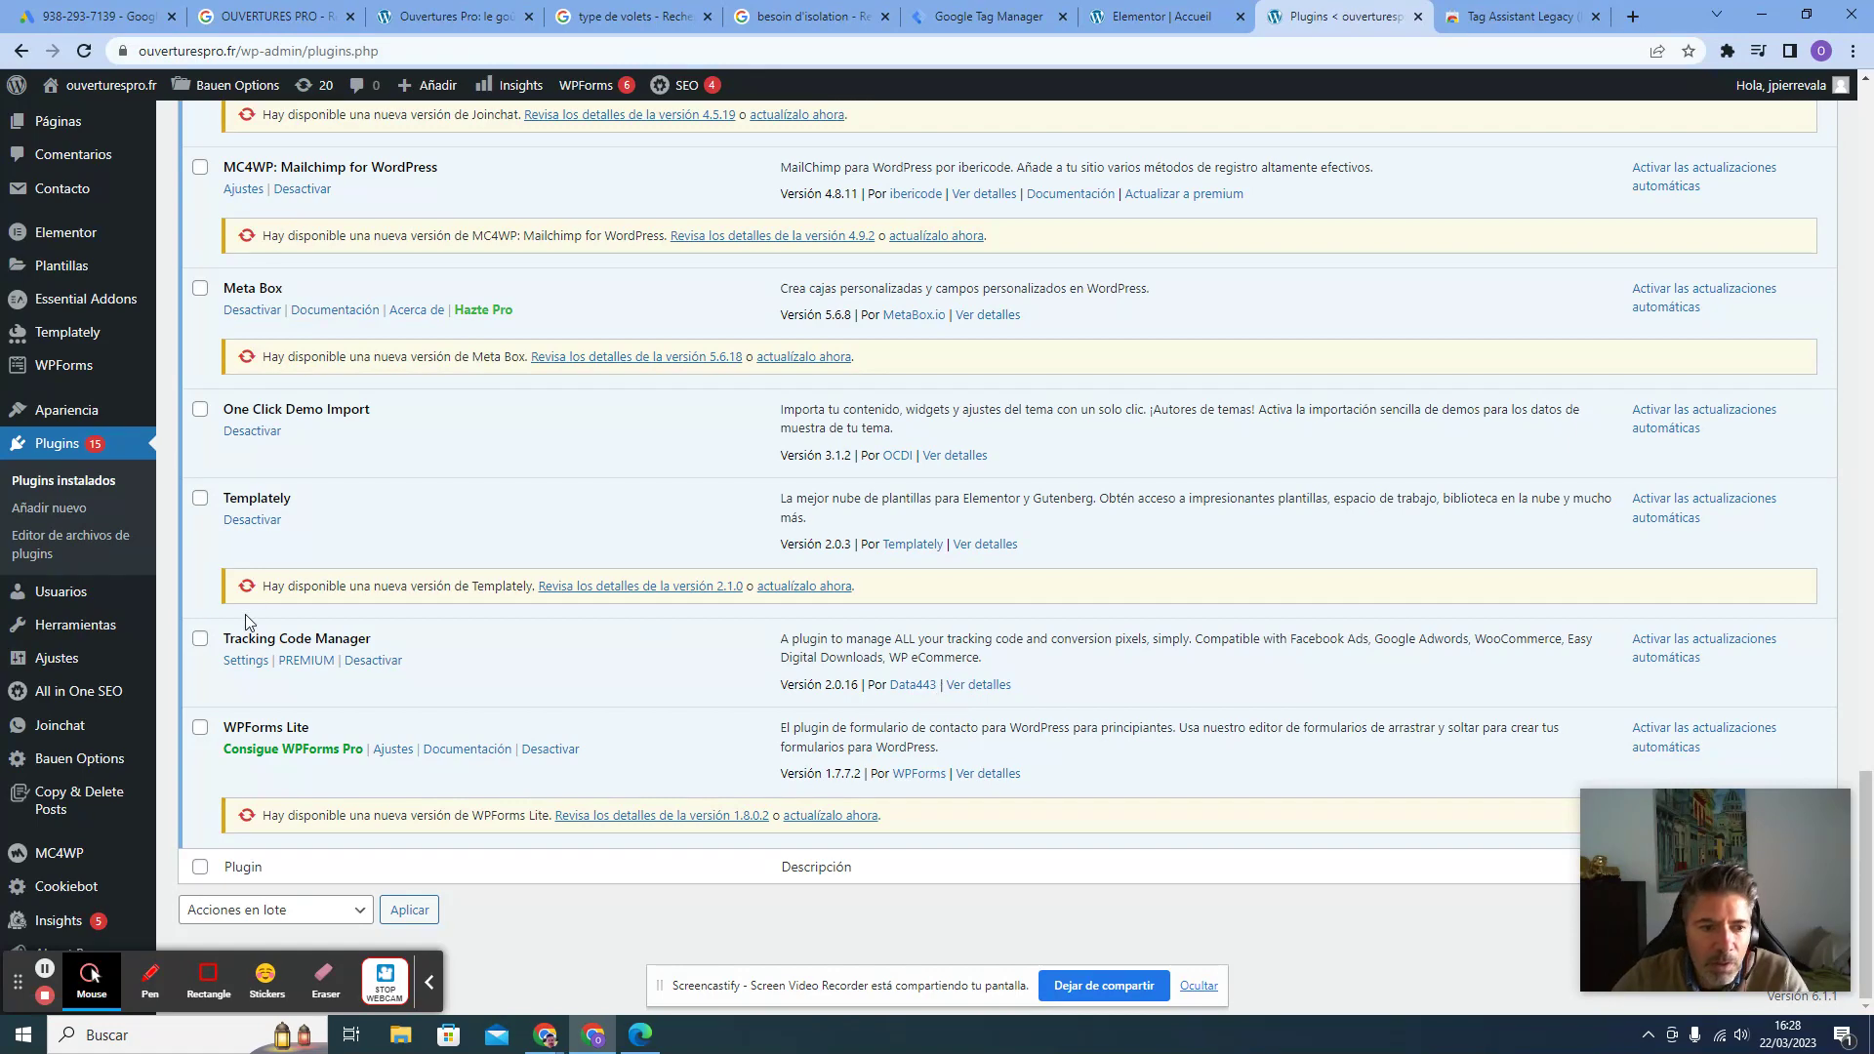
{"action": "left_click", "coordinate": [255, 662]}
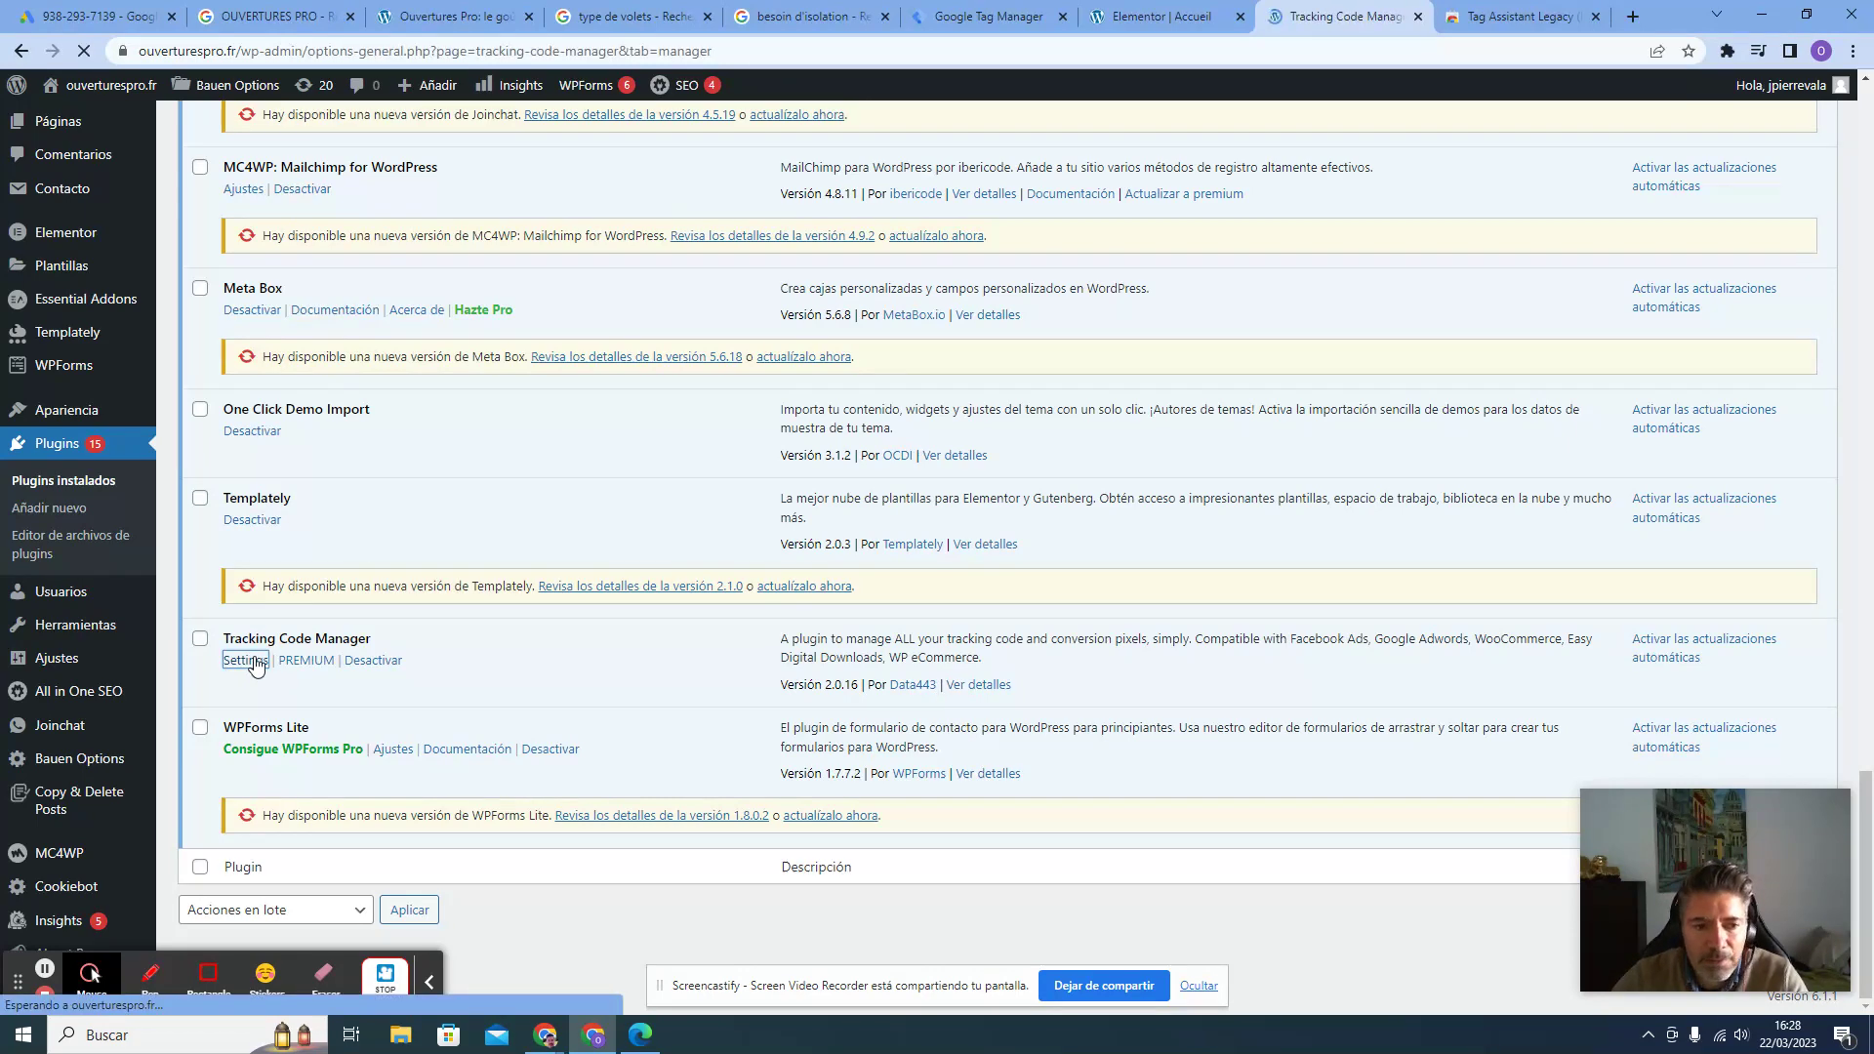
Delete the existing GTM BOBY and GTM header tracking codes, accepting each deletion
{"action": "scroll", "coordinate": [716, 612], "scroll_direction": "down", "scroll_amount": 5}
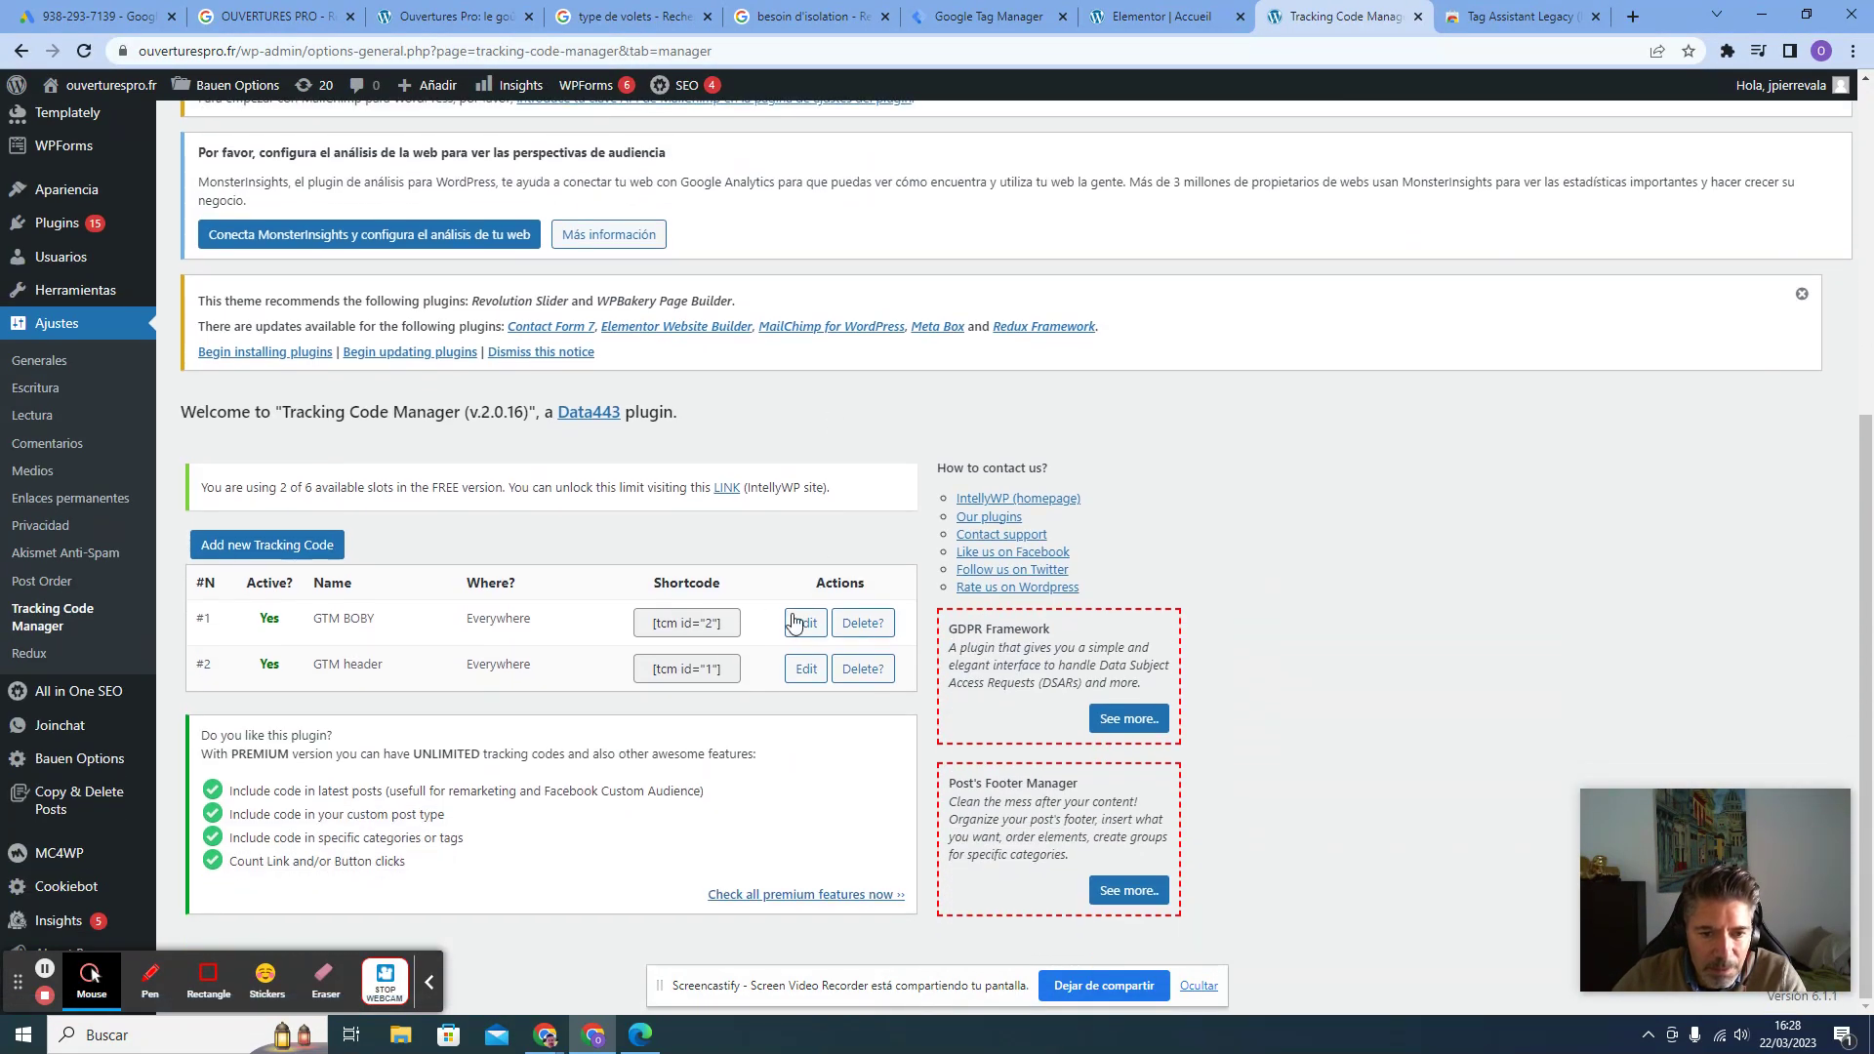
{"action": "left_click", "coordinate": [859, 629]}
{"action": "left_click", "coordinate": [1016, 166]}
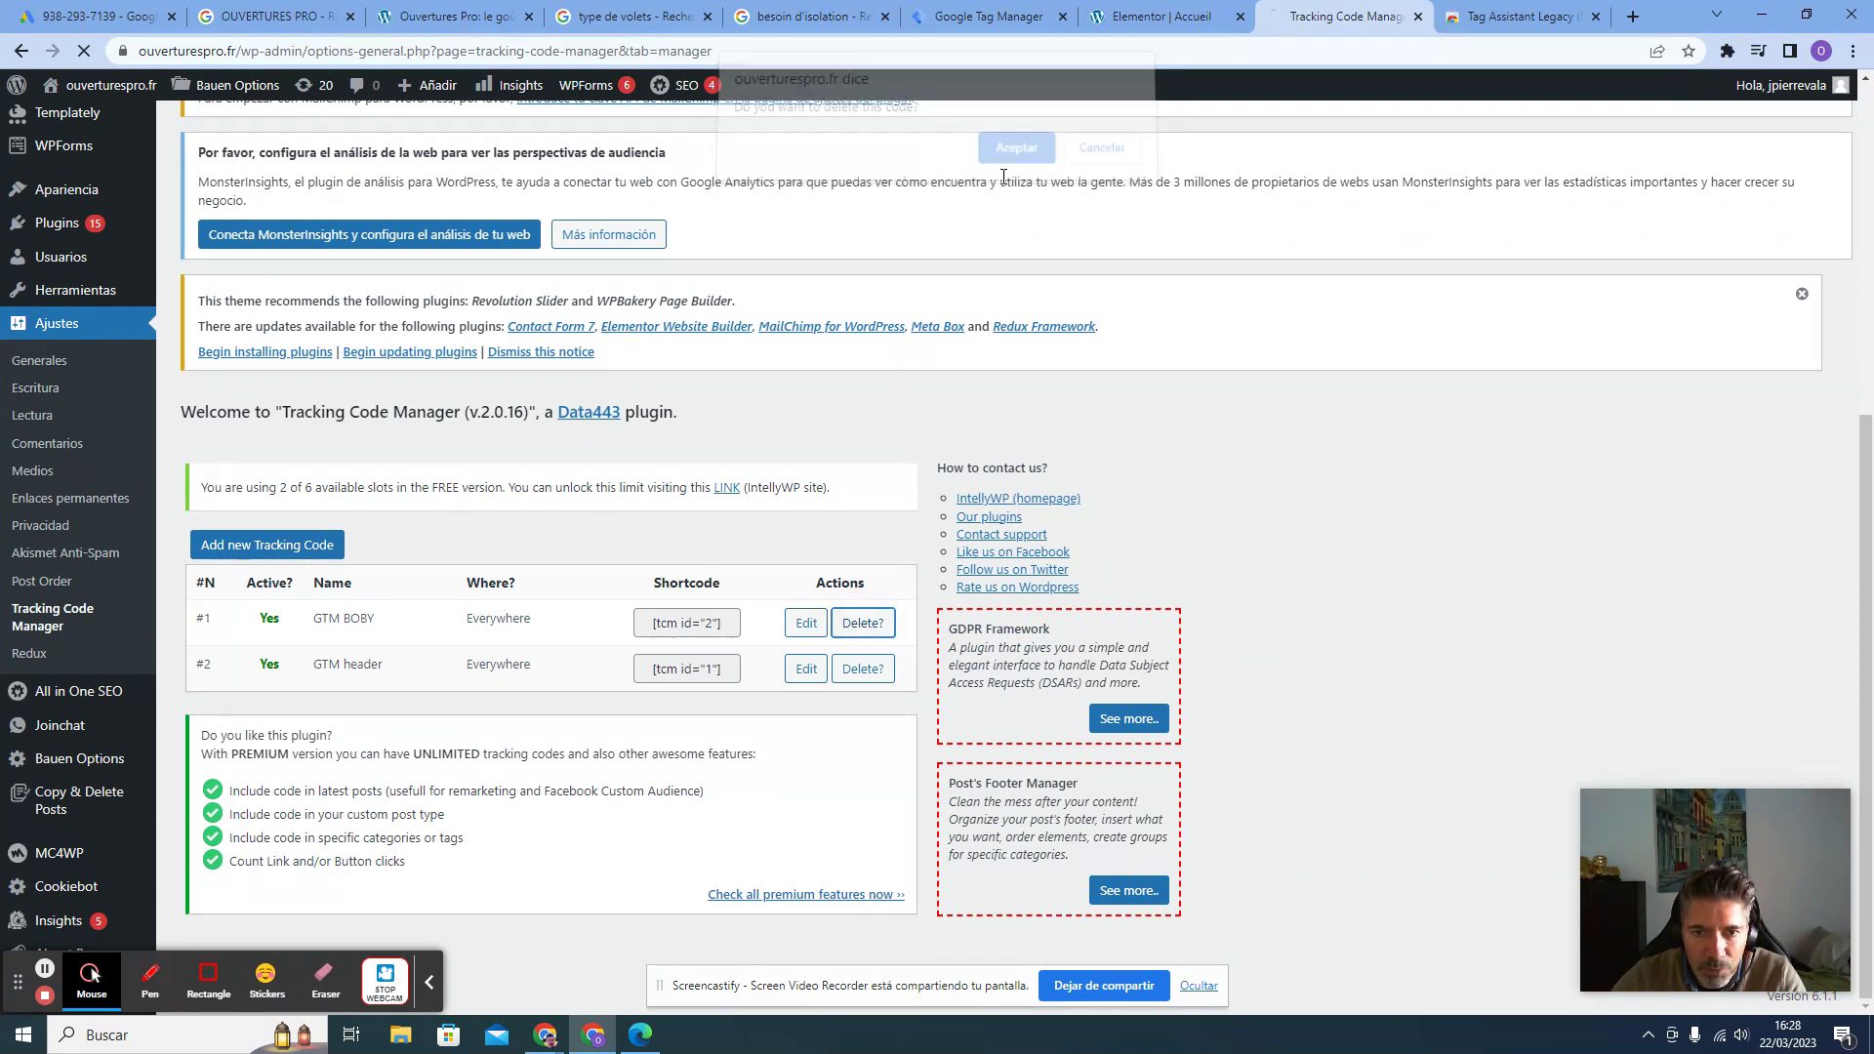
{"action": "scroll", "coordinate": [882, 714], "scroll_direction": "down", "scroll_amount": 5}
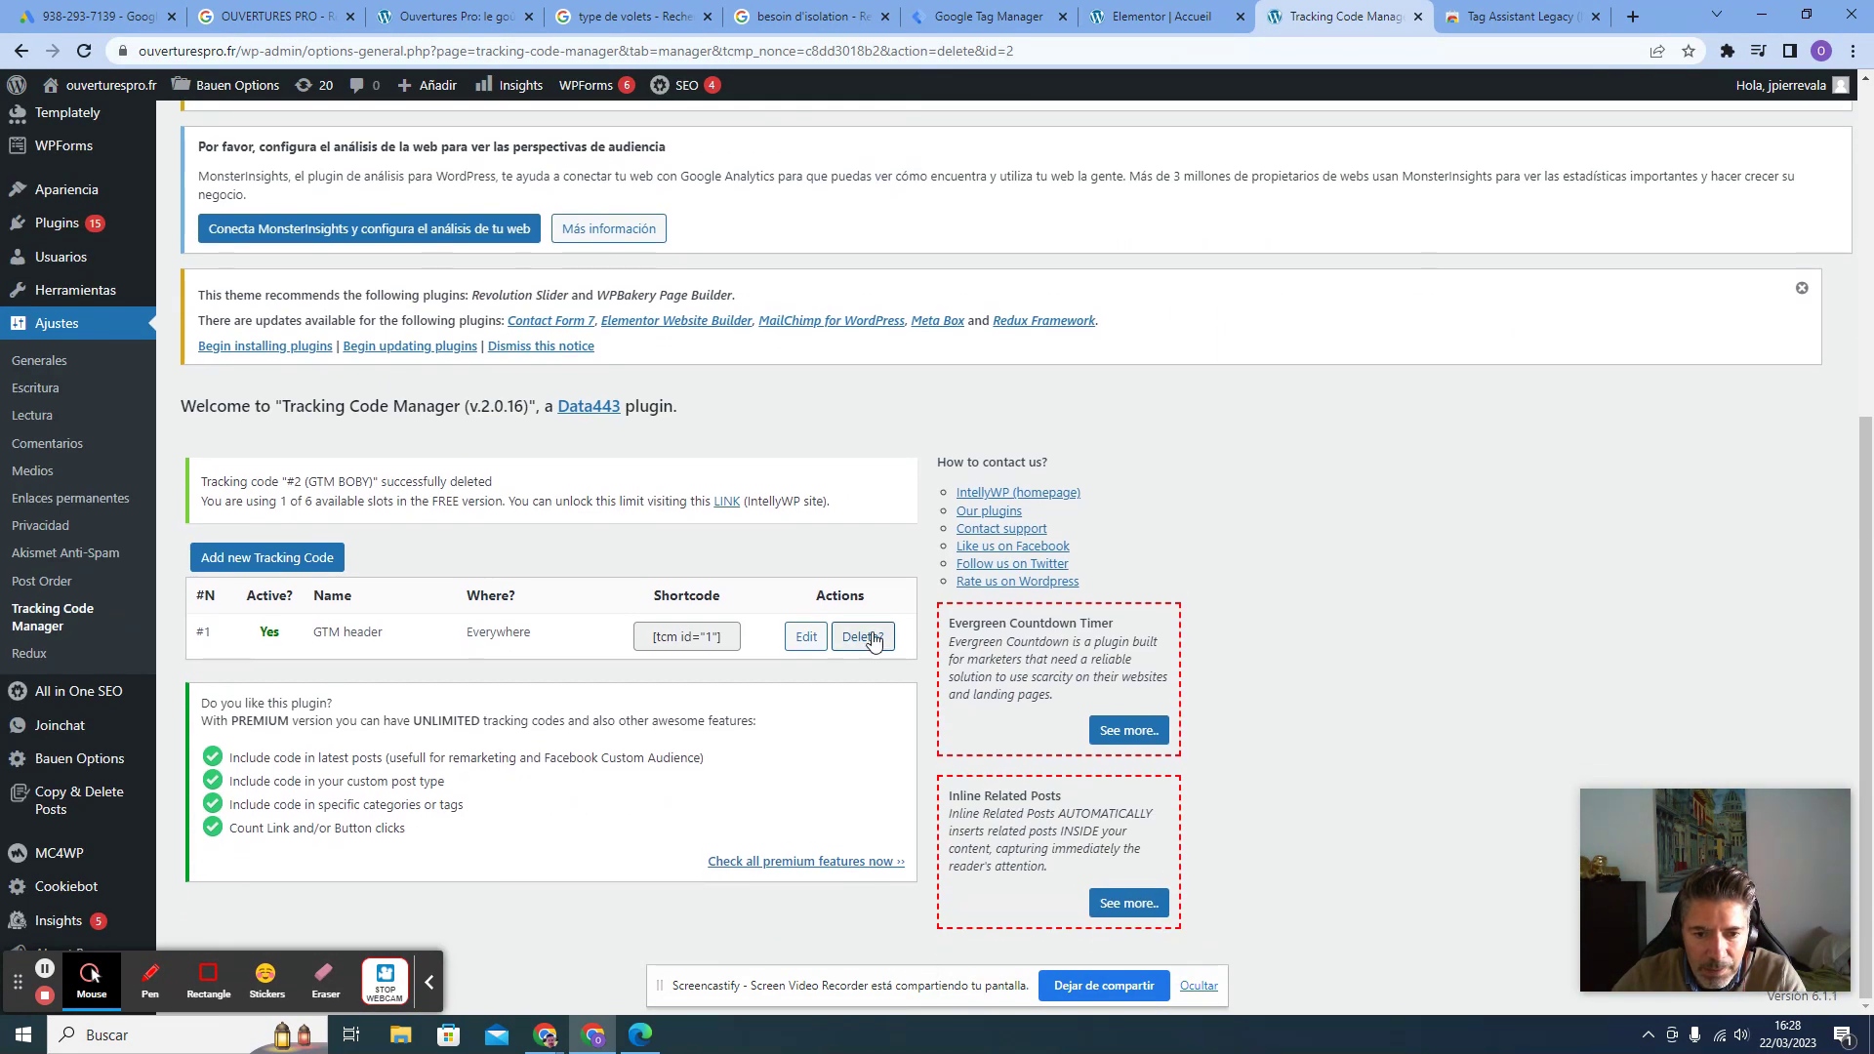
{"action": "left_click", "coordinate": [863, 636]}
{"action": "left_click", "coordinate": [1000, 161]}
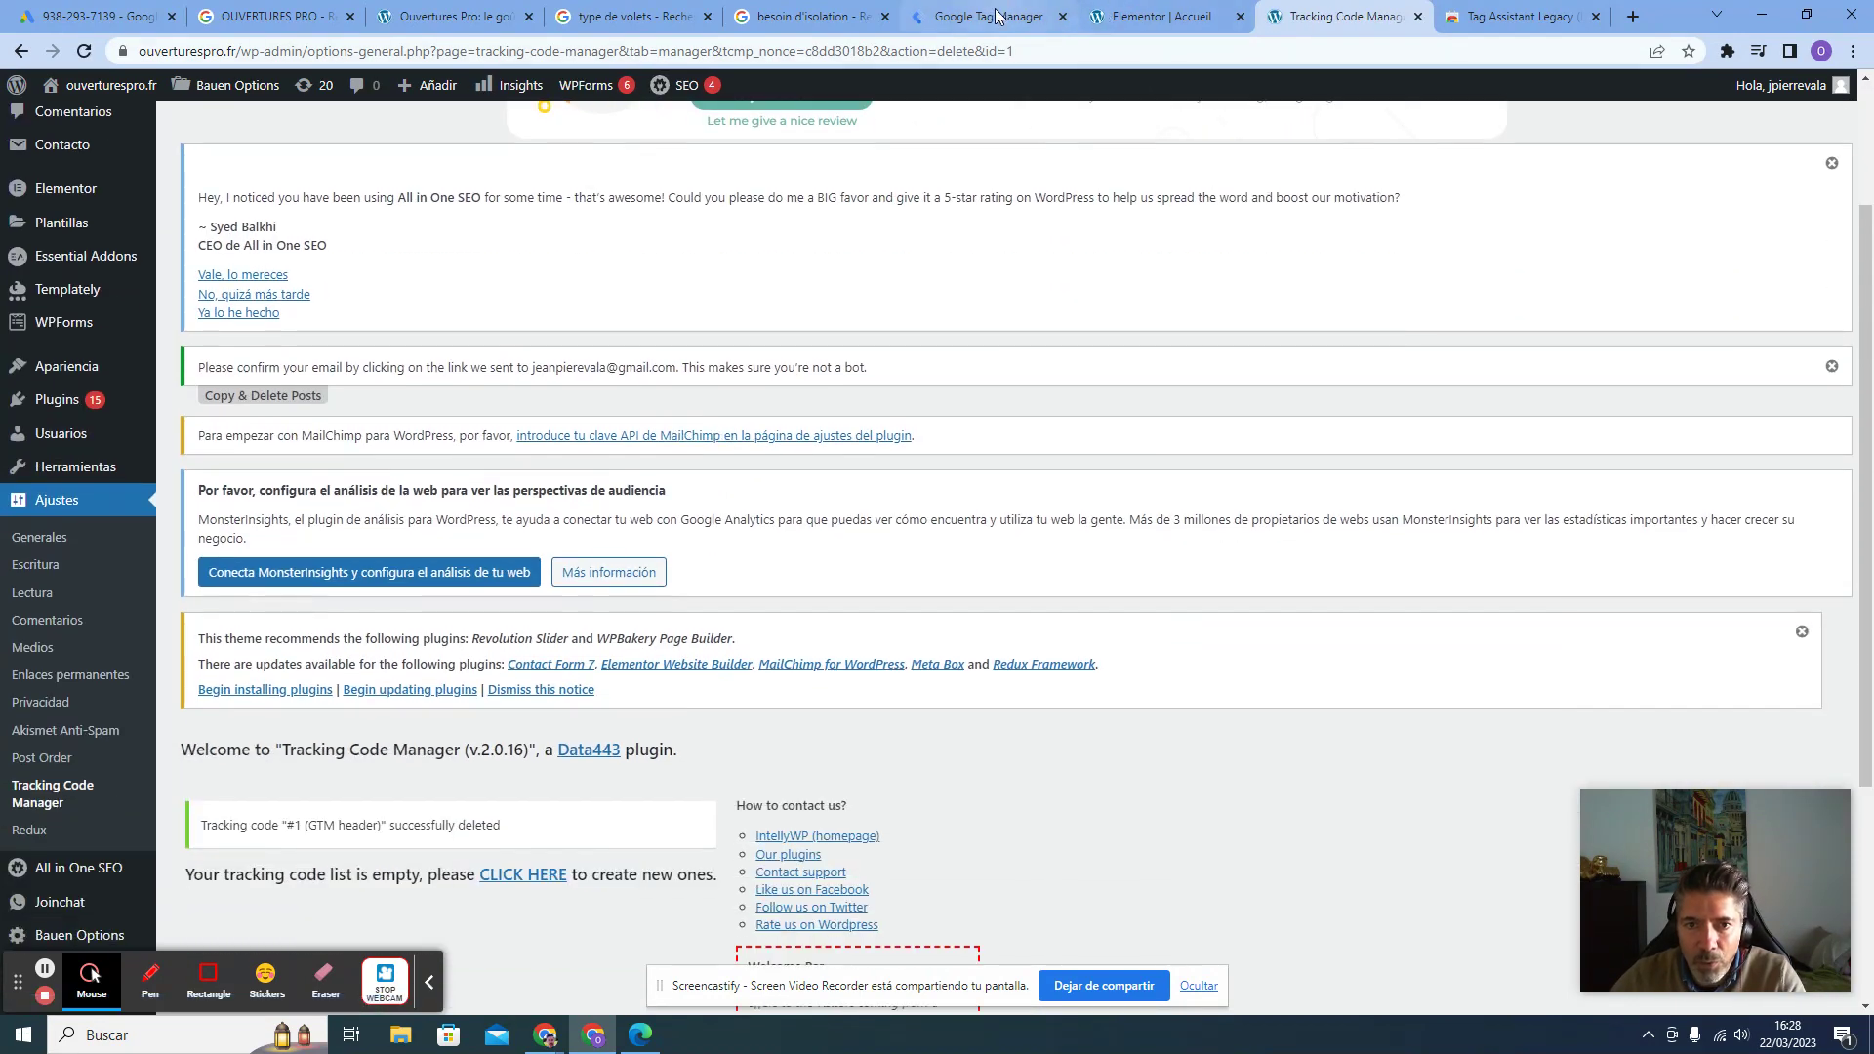
Switch to Google Tag Manager and copy the installation snippet intended for the page's head section
{"action": "left_click", "coordinate": [962, 18]}
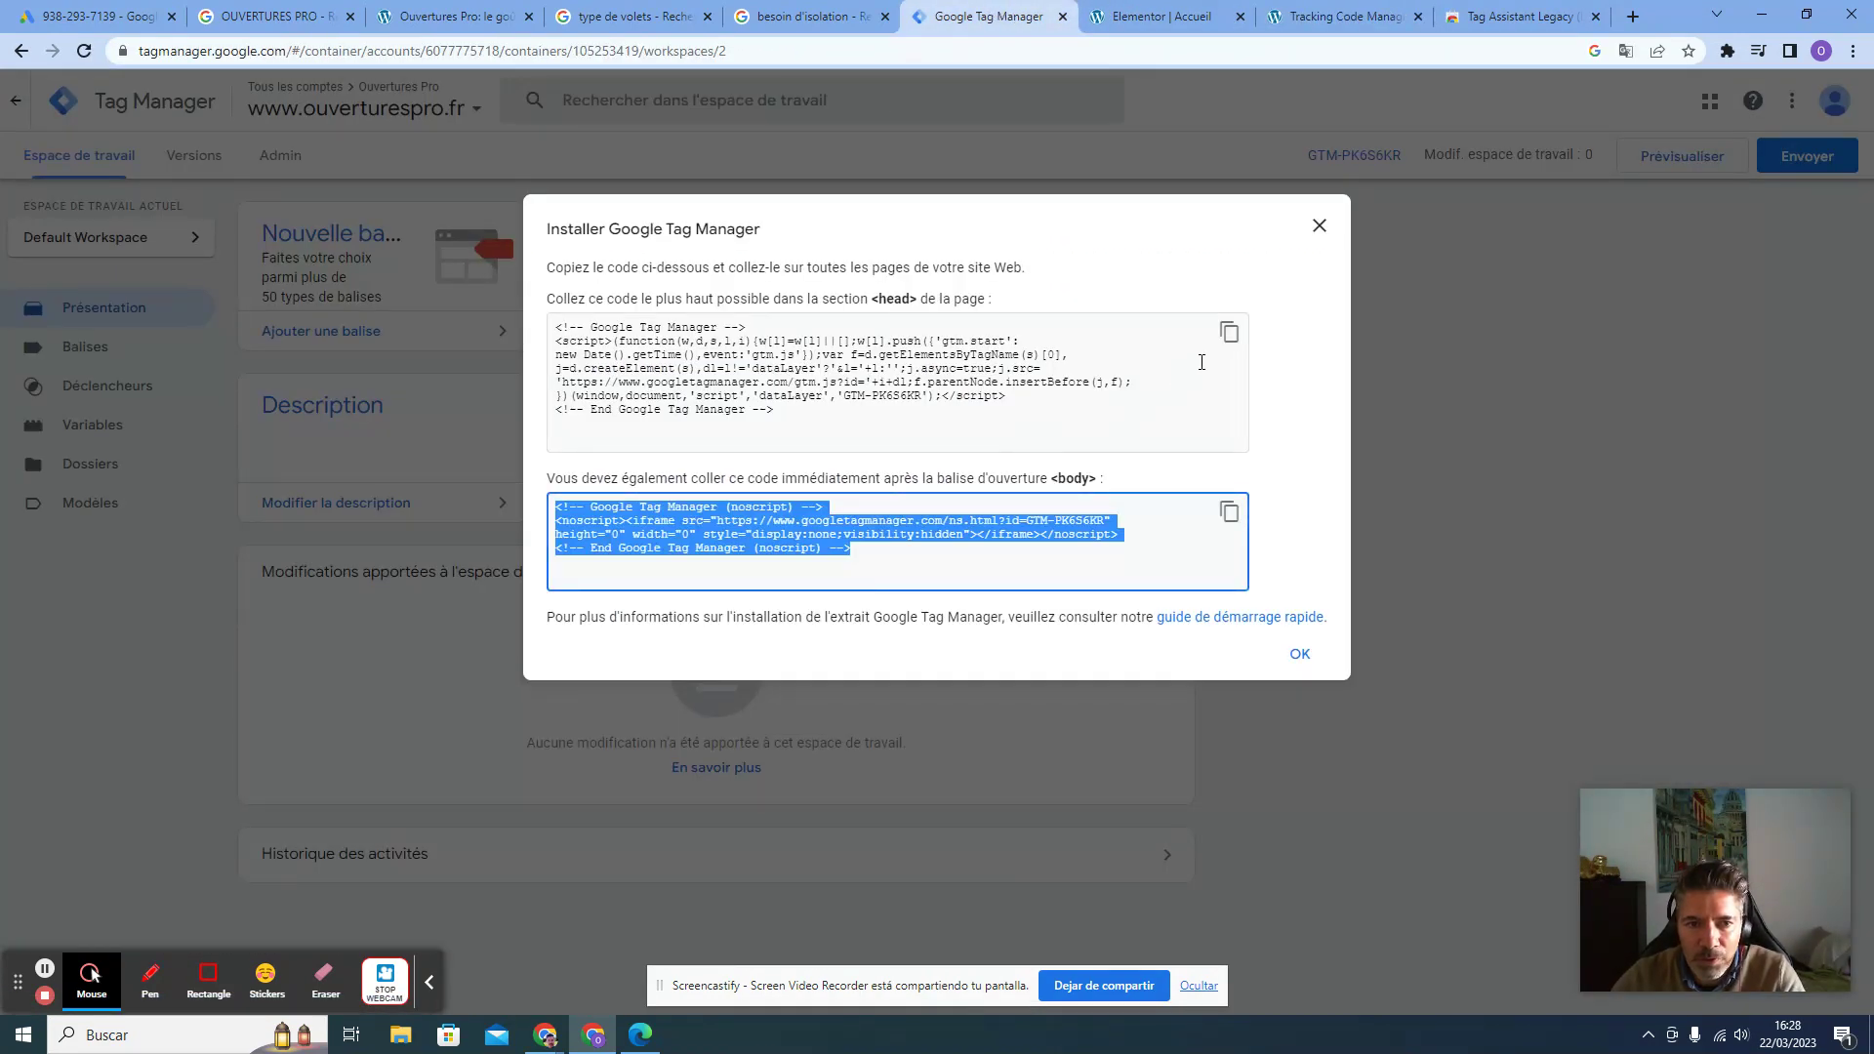
{"action": "left_click", "coordinate": [1229, 333]}
{"action": "key", "text": "ctrl+c"}
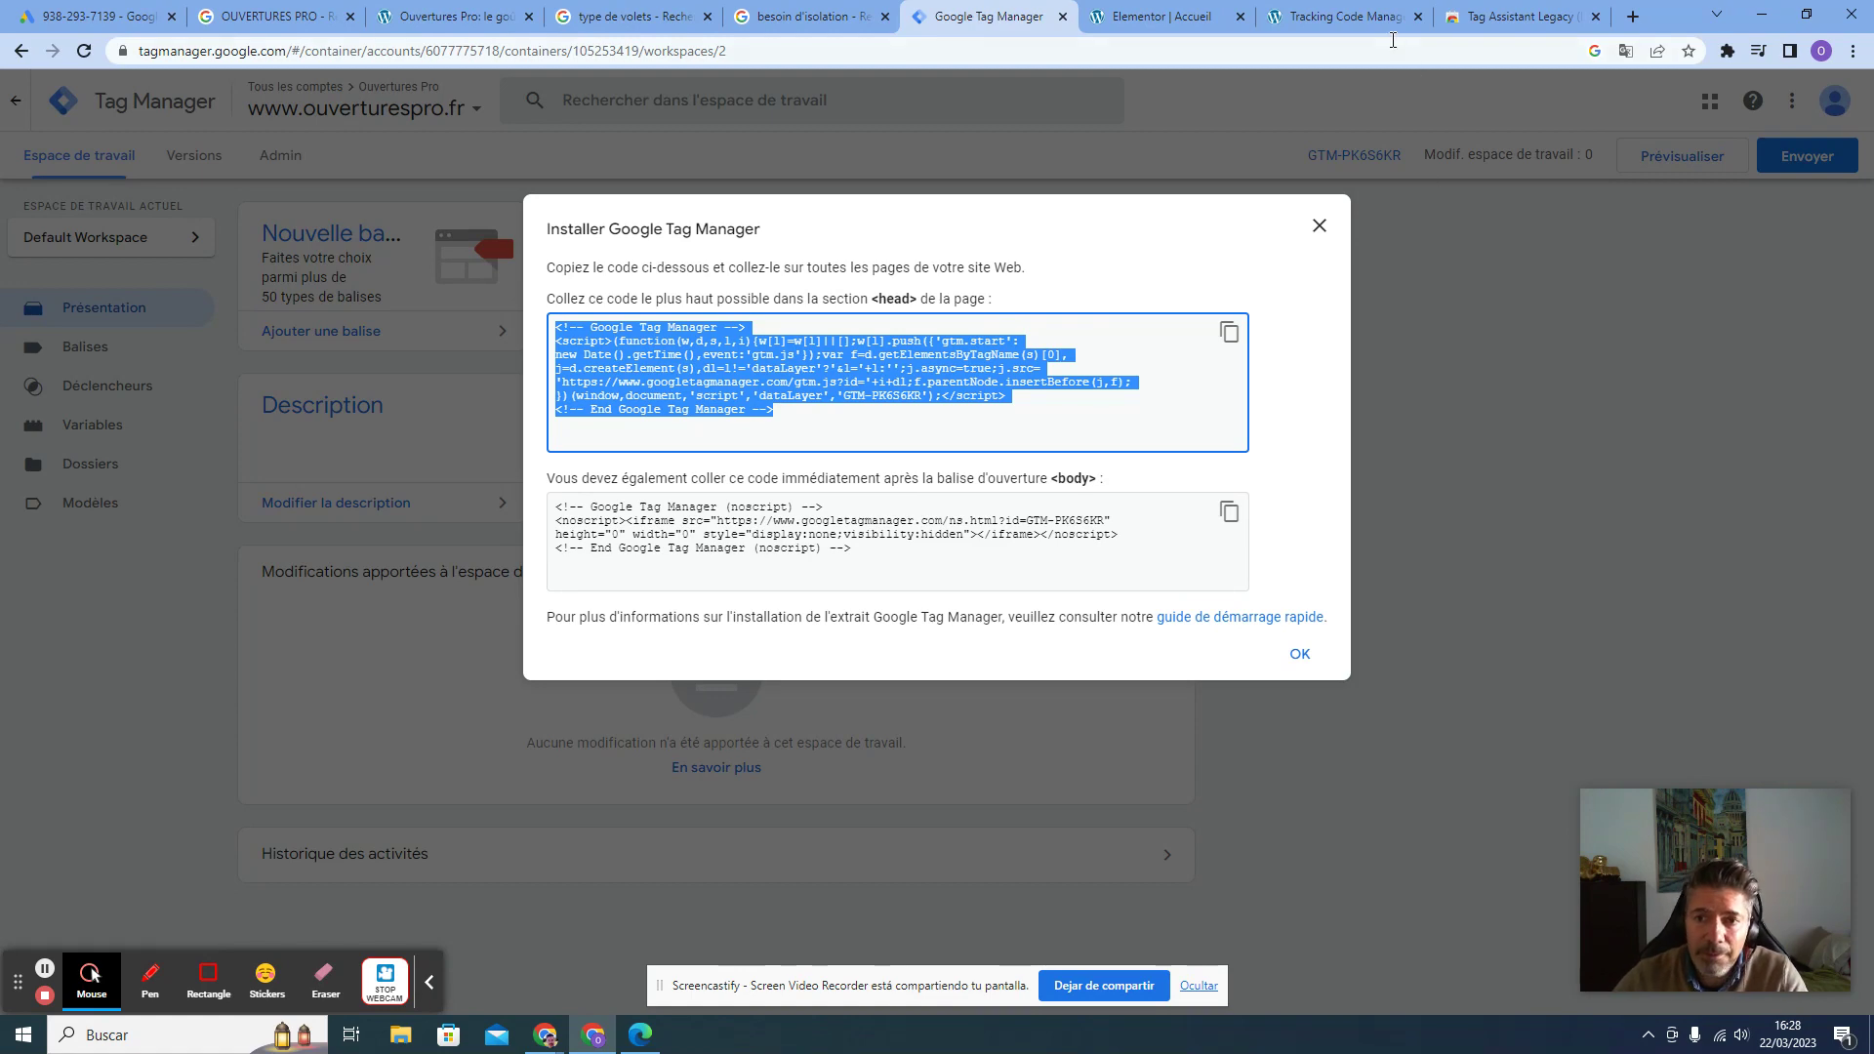
Return to Tracking Code Manager in WordPress and start a new tracking code named "GTM header"
{"action": "left_click", "coordinate": [1348, 14]}
{"action": "scroll", "coordinate": [662, 631], "scroll_direction": "down", "scroll_amount": 2}
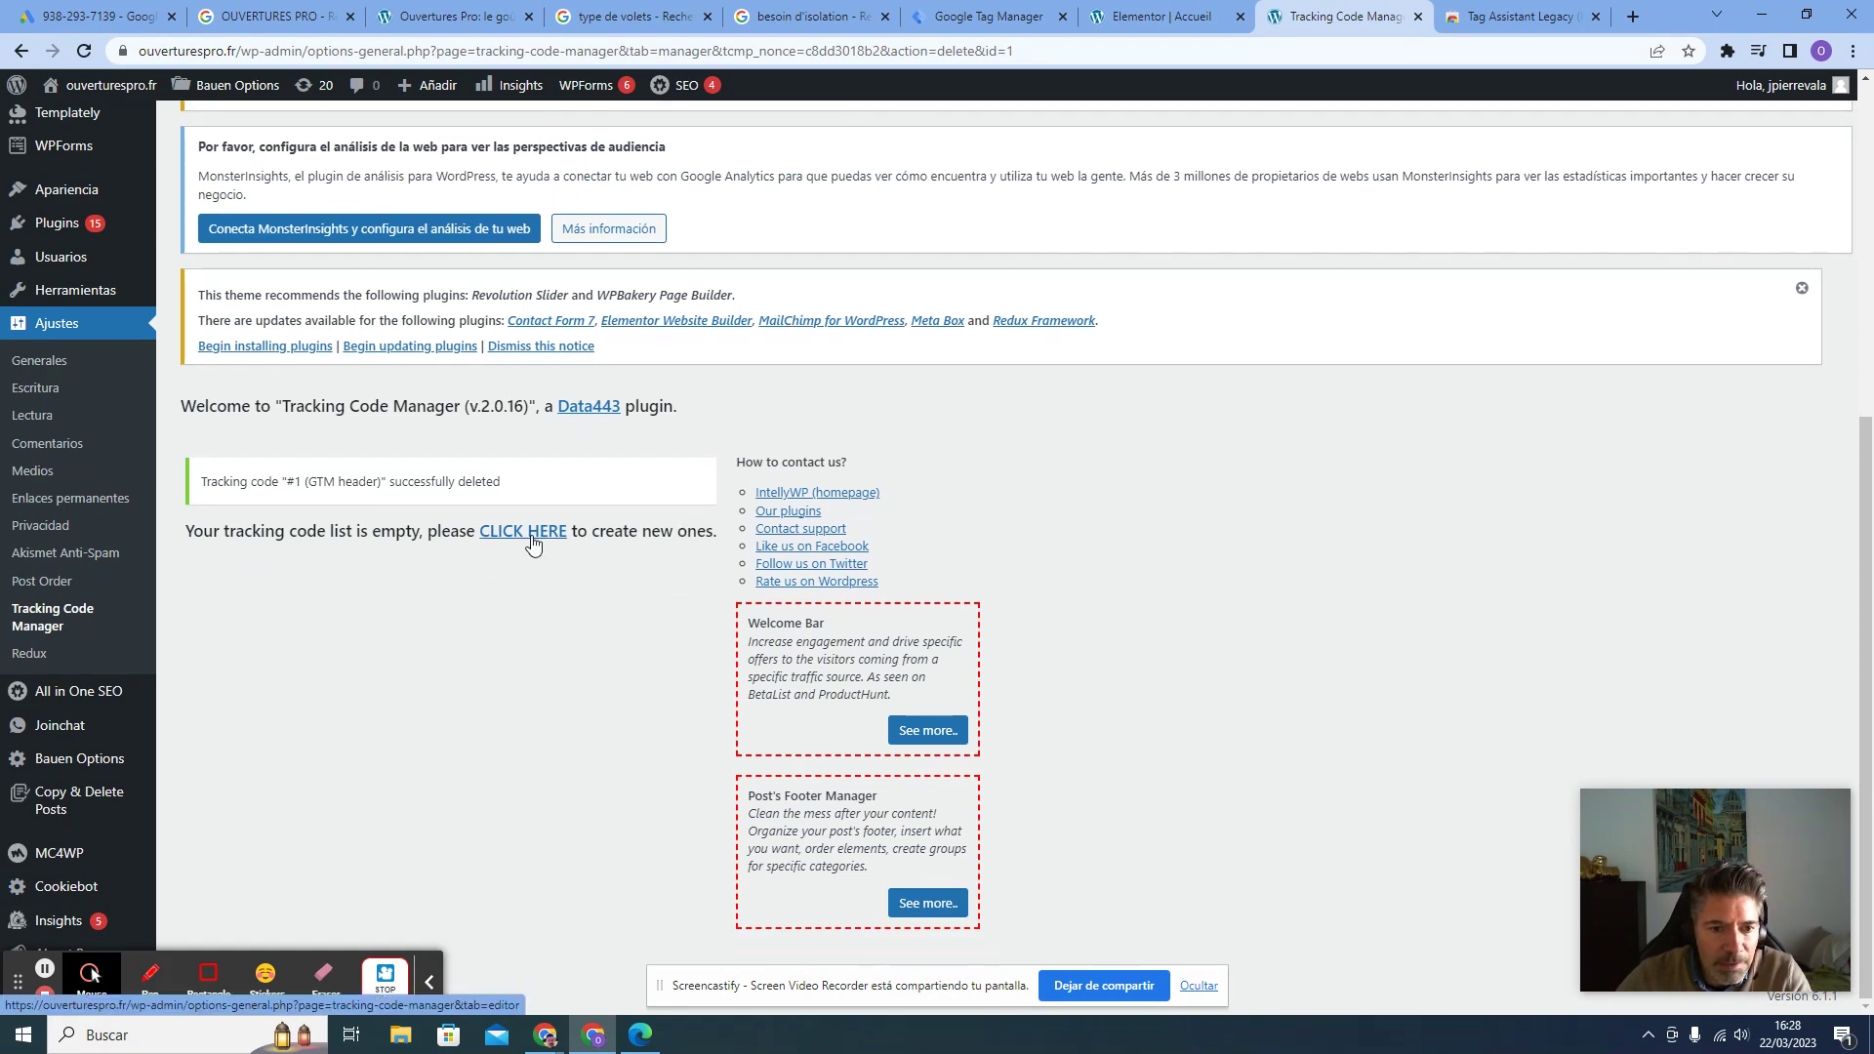
{"action": "left_click", "coordinate": [532, 539]}
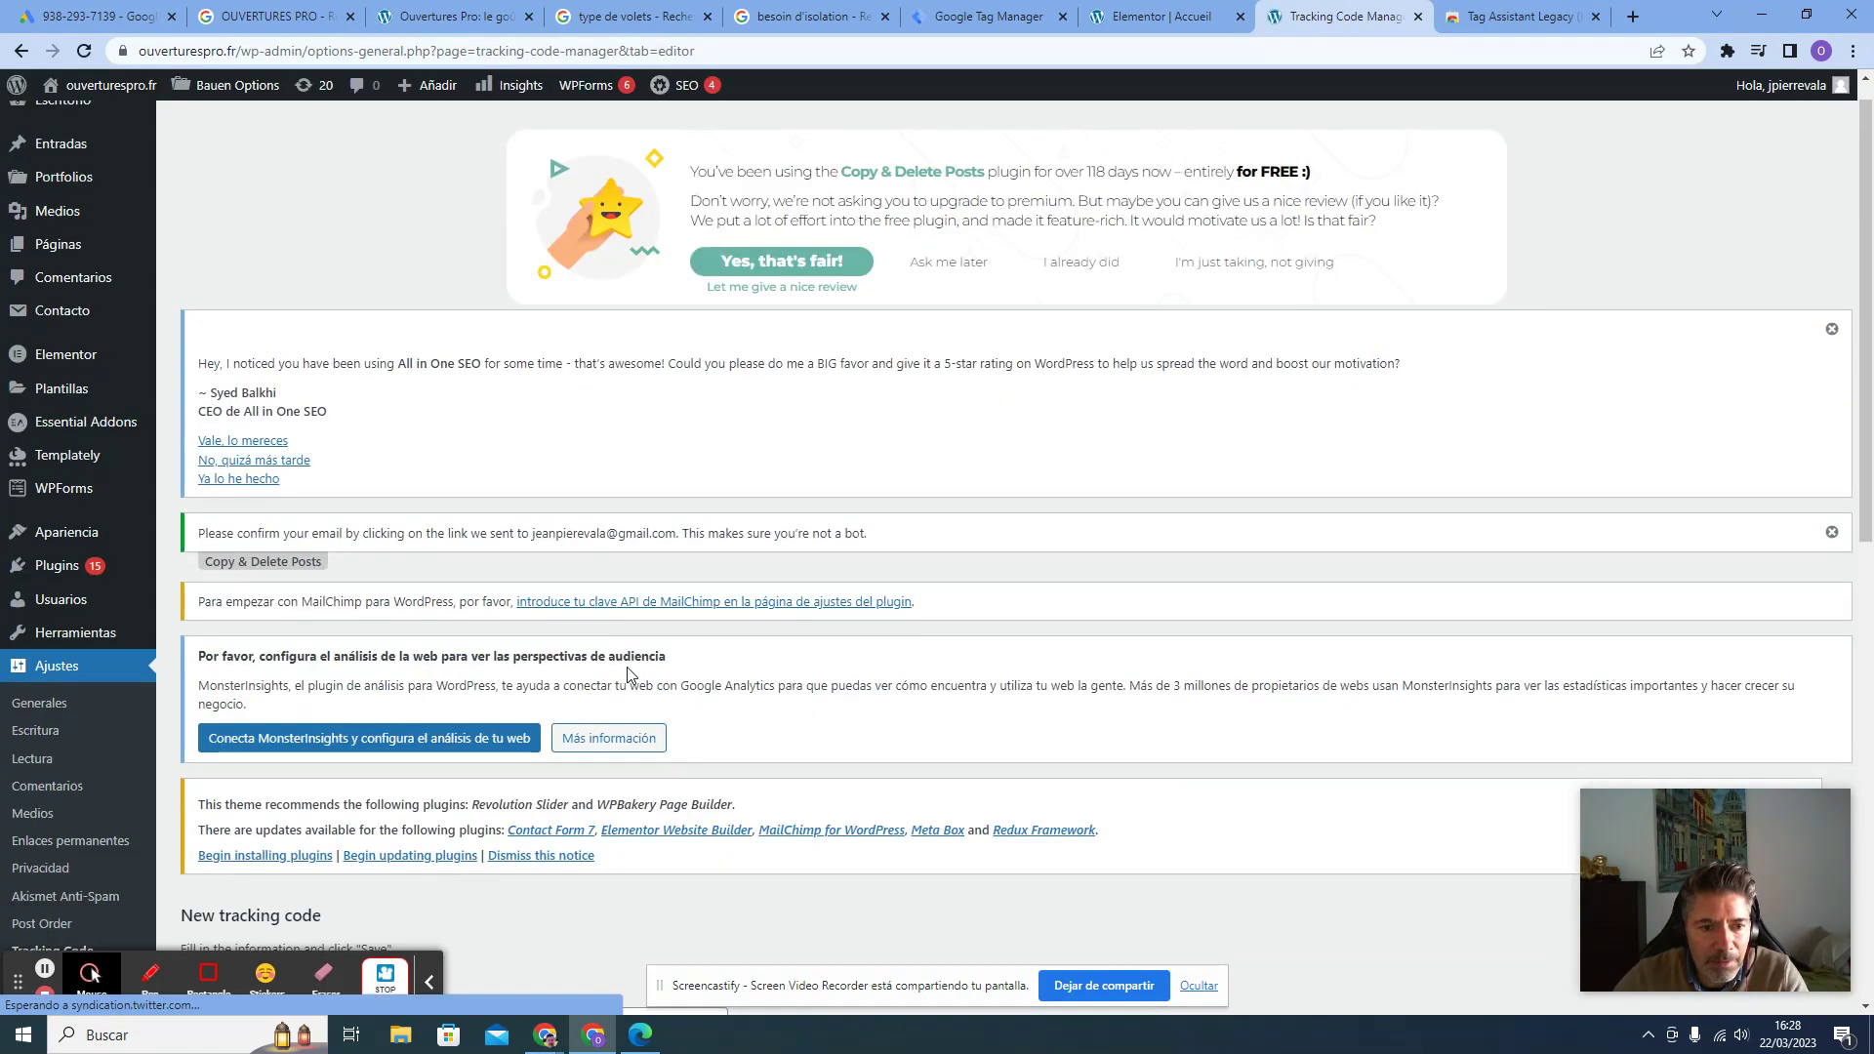
{"action": "scroll", "coordinate": [627, 673], "scroll_direction": "down", "scroll_amount": 7}
{"action": "left_click", "coordinate": [417, 364]}
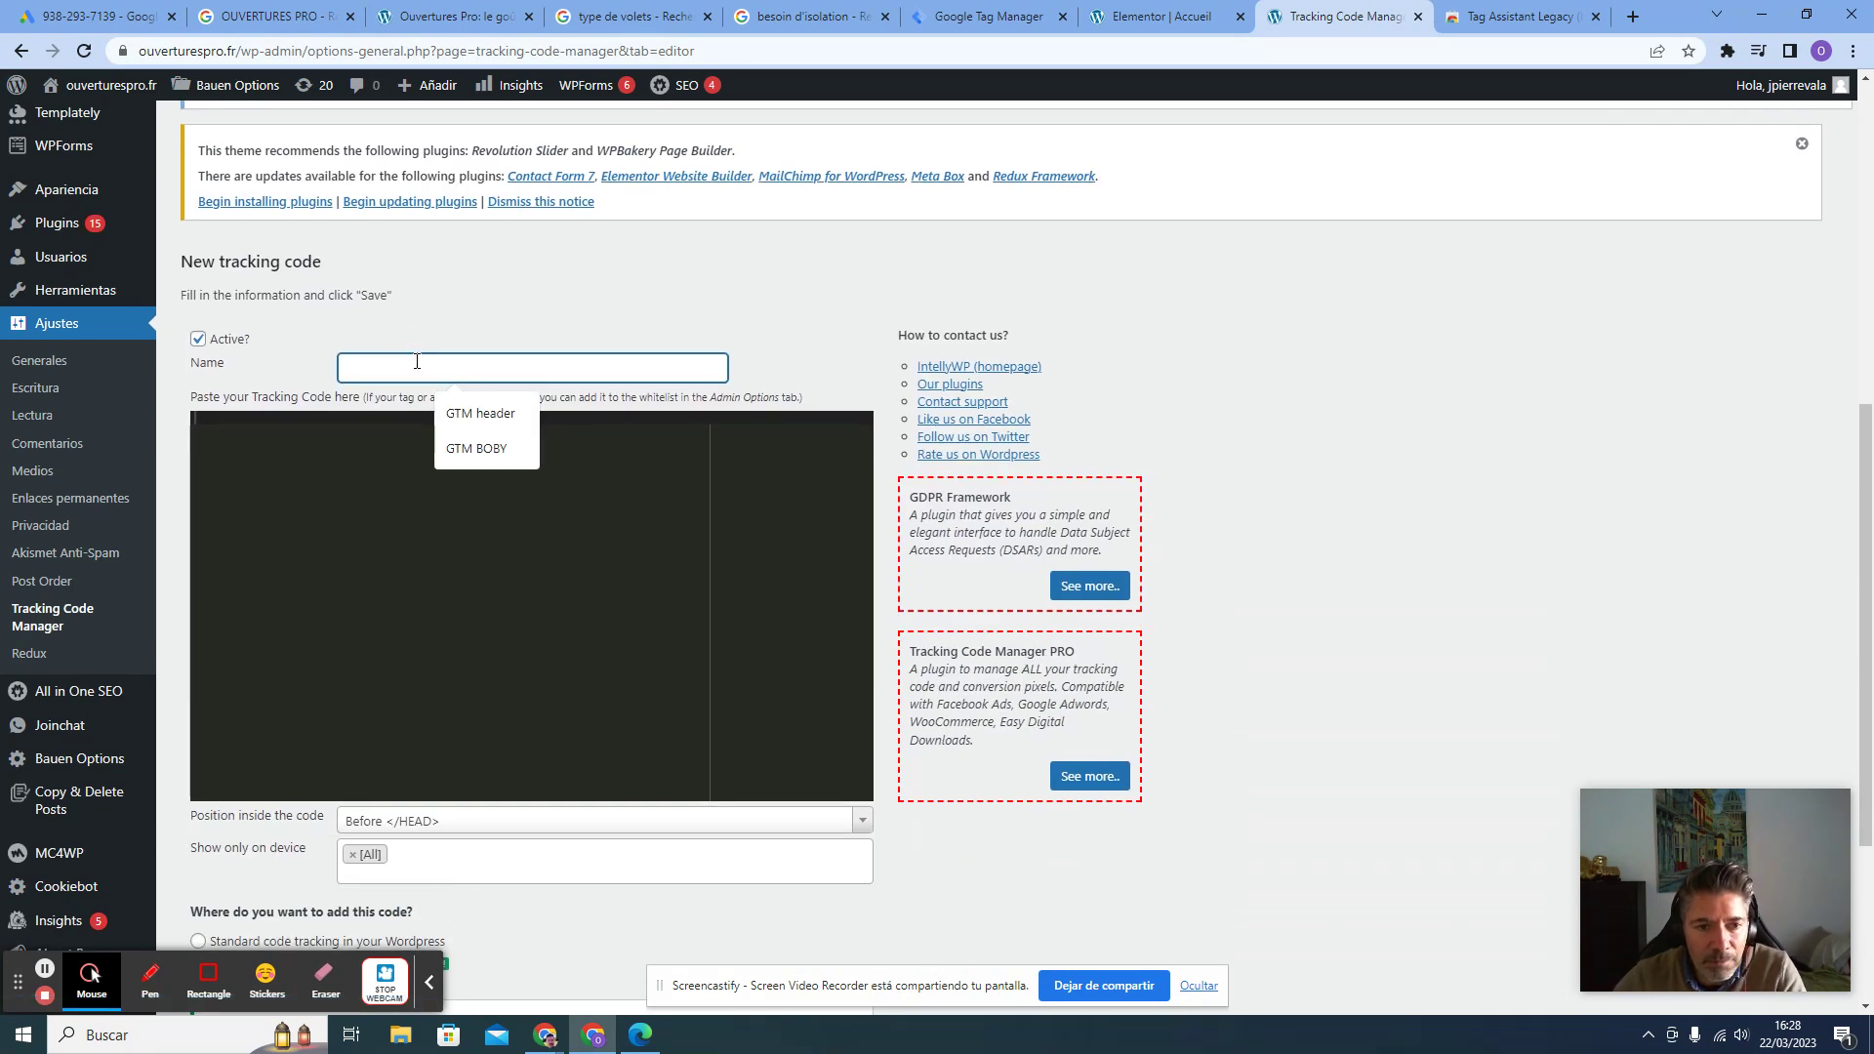
{"action": "left_click", "coordinate": [455, 417]}
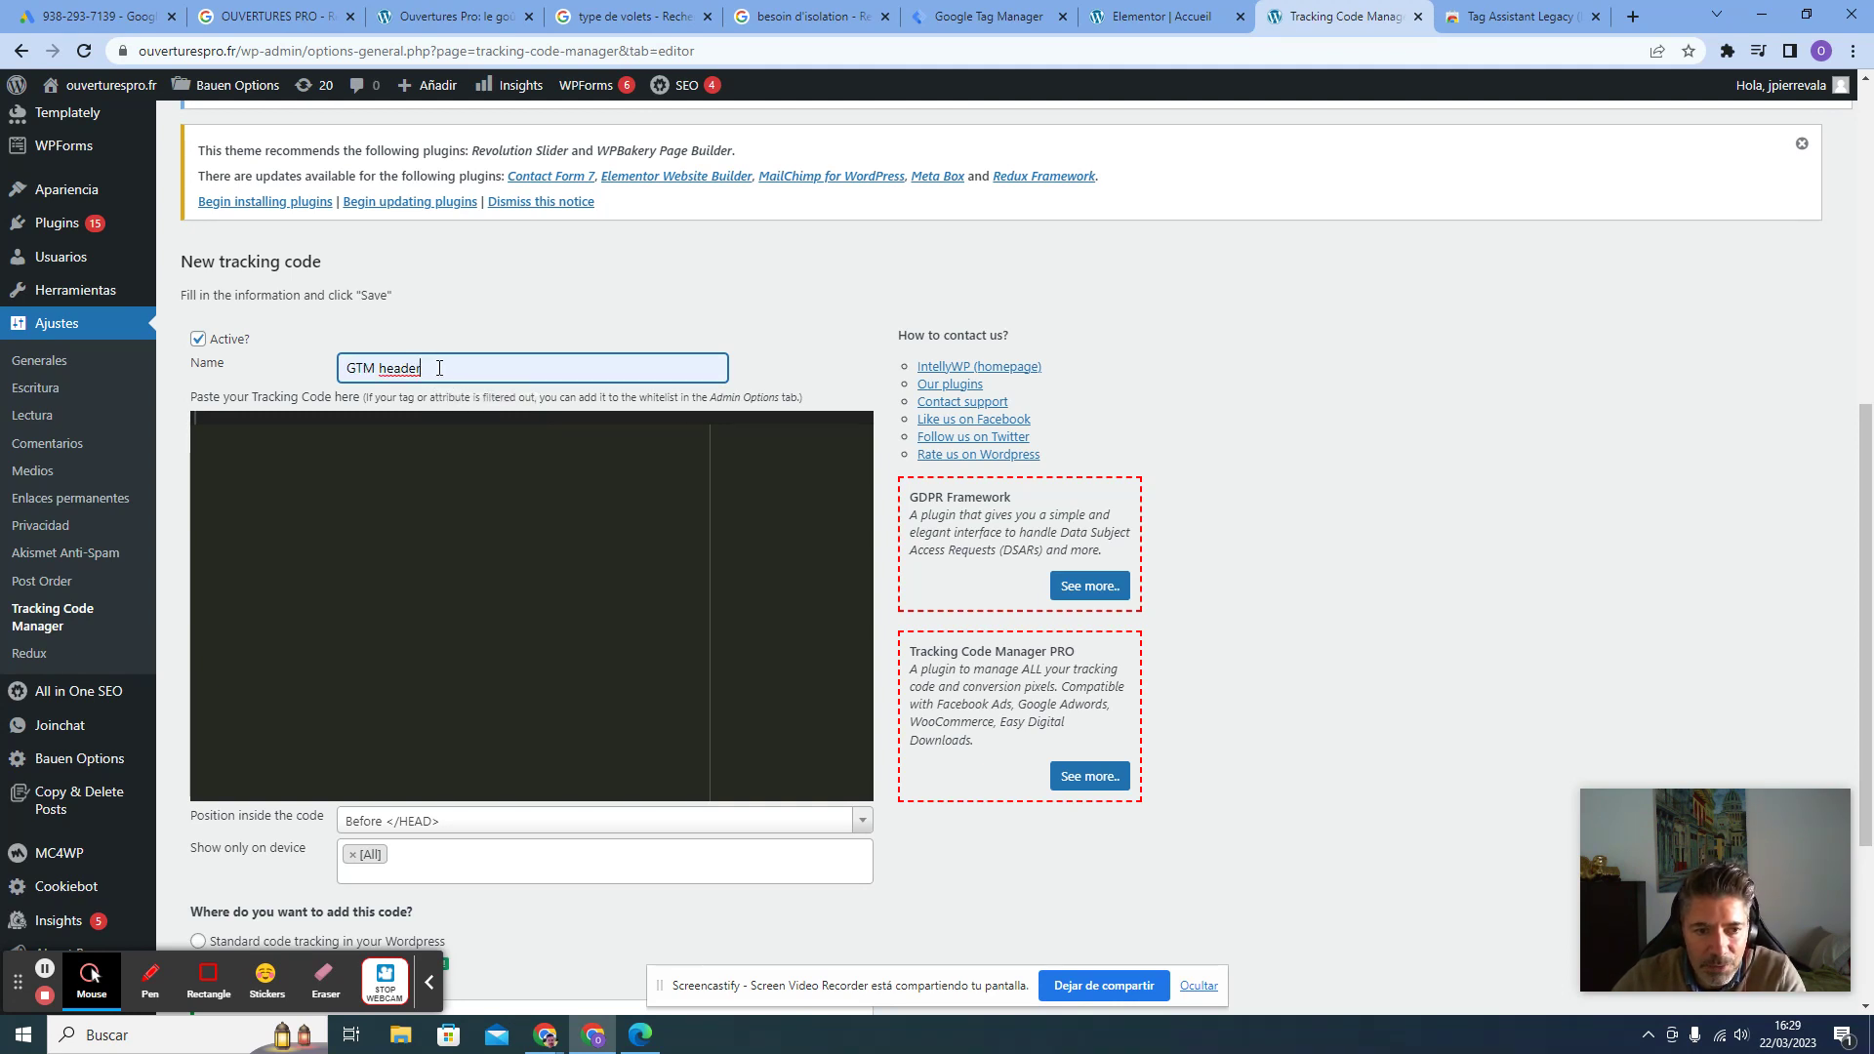
Paste the copied Google Tag Manager head snippet as the code of the GTM header entry
{"action": "left_click", "coordinate": [373, 433]}
{"action": "right_click", "coordinate": [372, 434]}
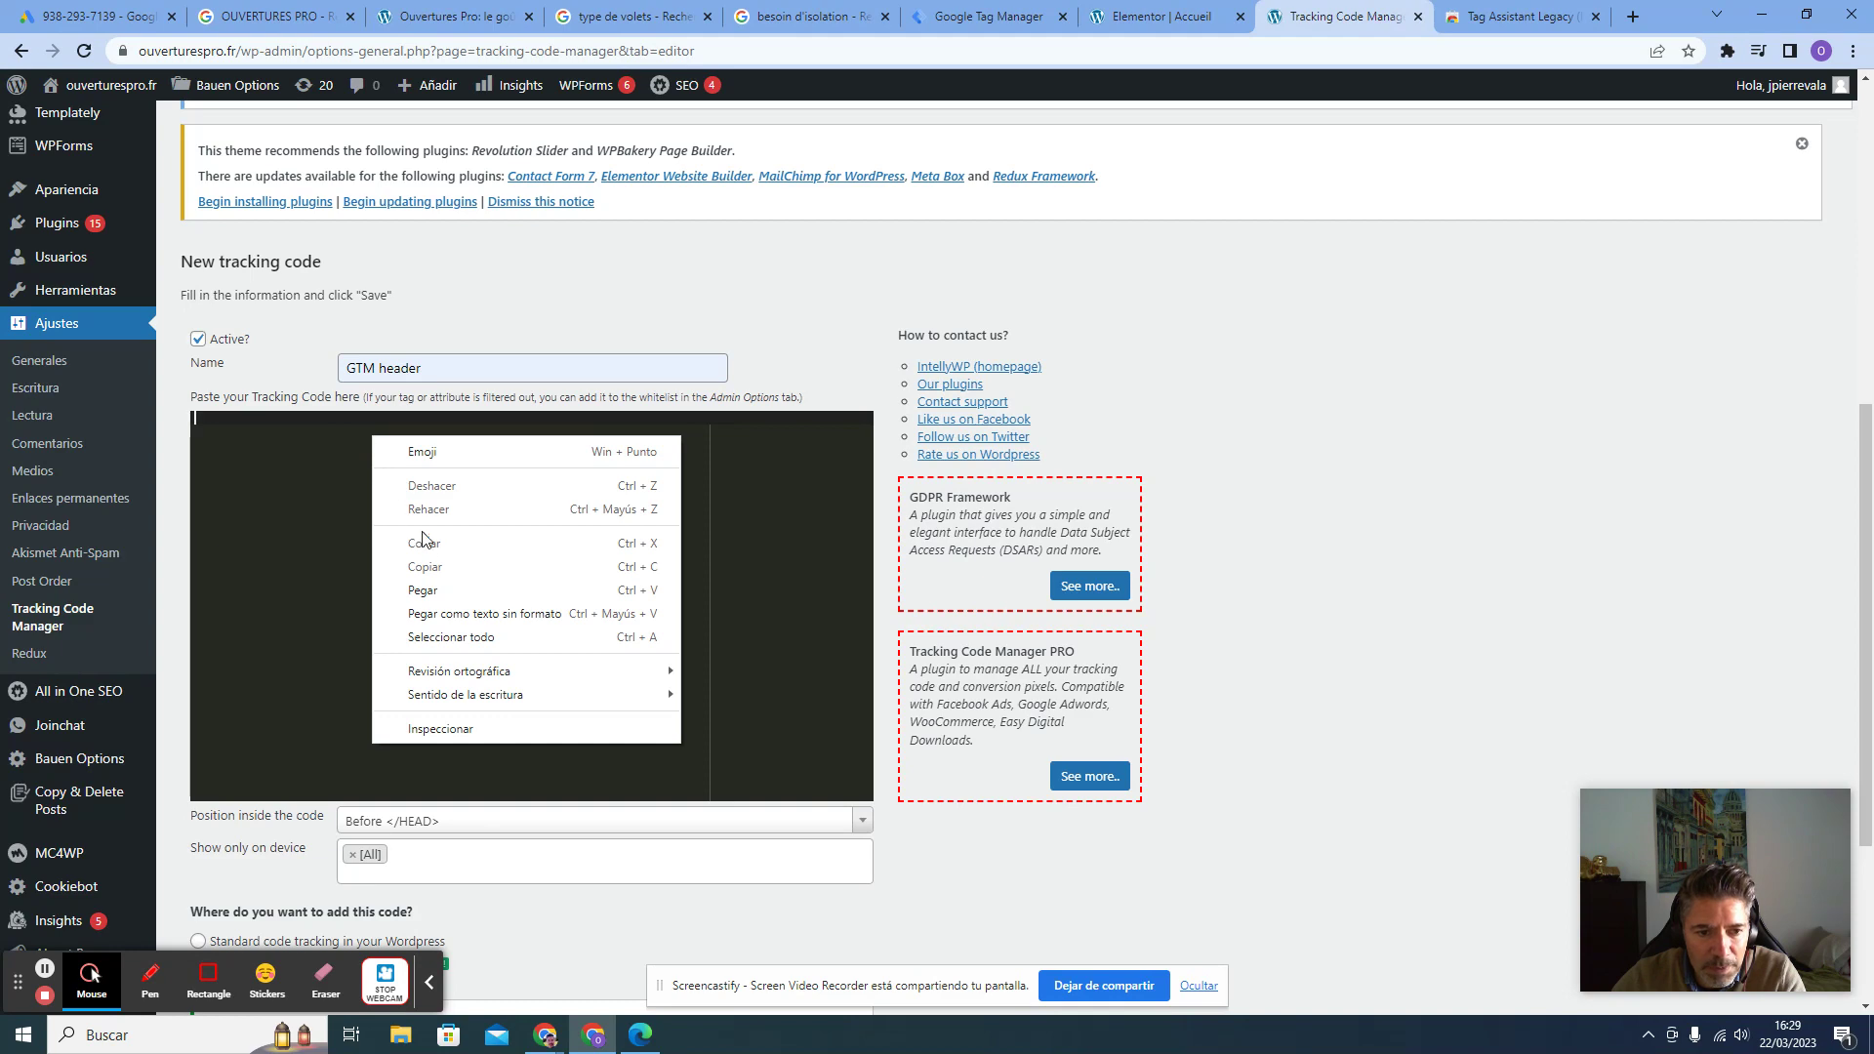
{"action": "left_click", "coordinate": [423, 590]}
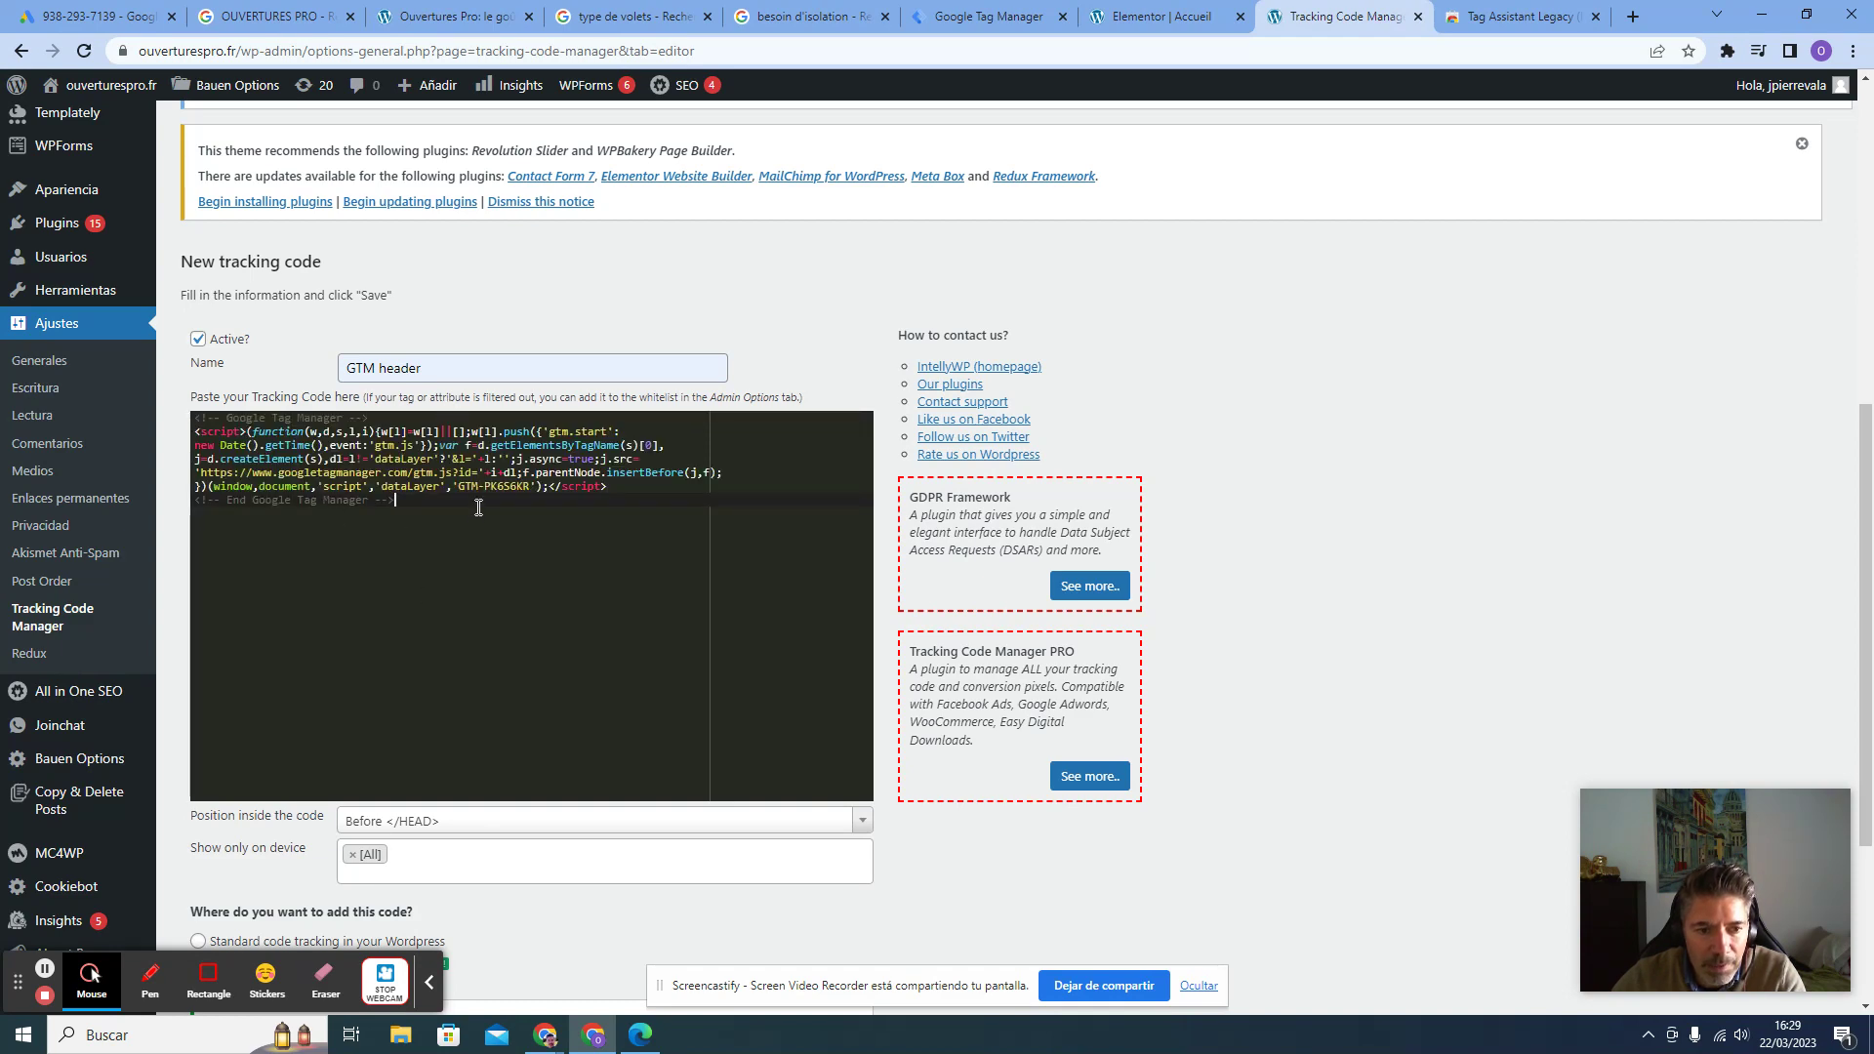
Set GTM header to standard code tracking in WordPress across the whole website, and save it
{"action": "scroll", "coordinate": [490, 540], "scroll_direction": "down", "scroll_amount": 1}
{"action": "scroll", "coordinate": [489, 541], "scroll_direction": "down", "scroll_amount": 3}
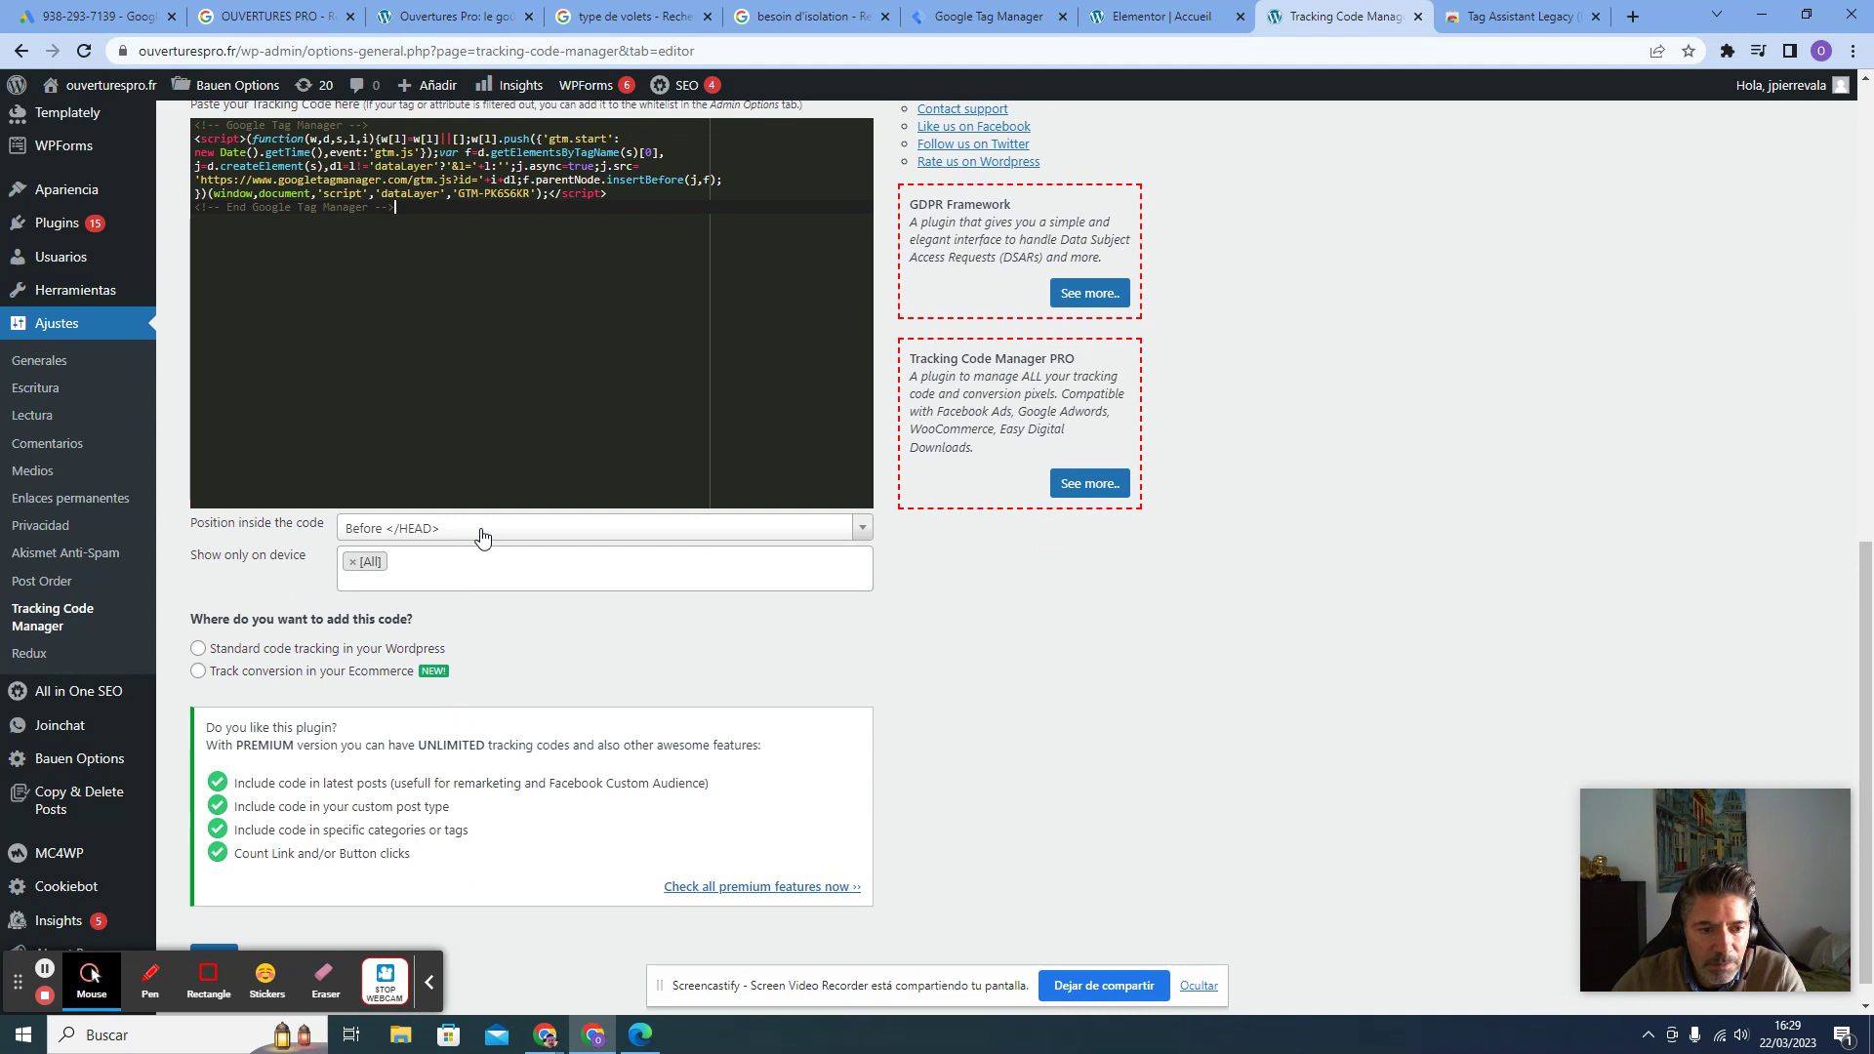
{"action": "left_click", "coordinate": [199, 649]}
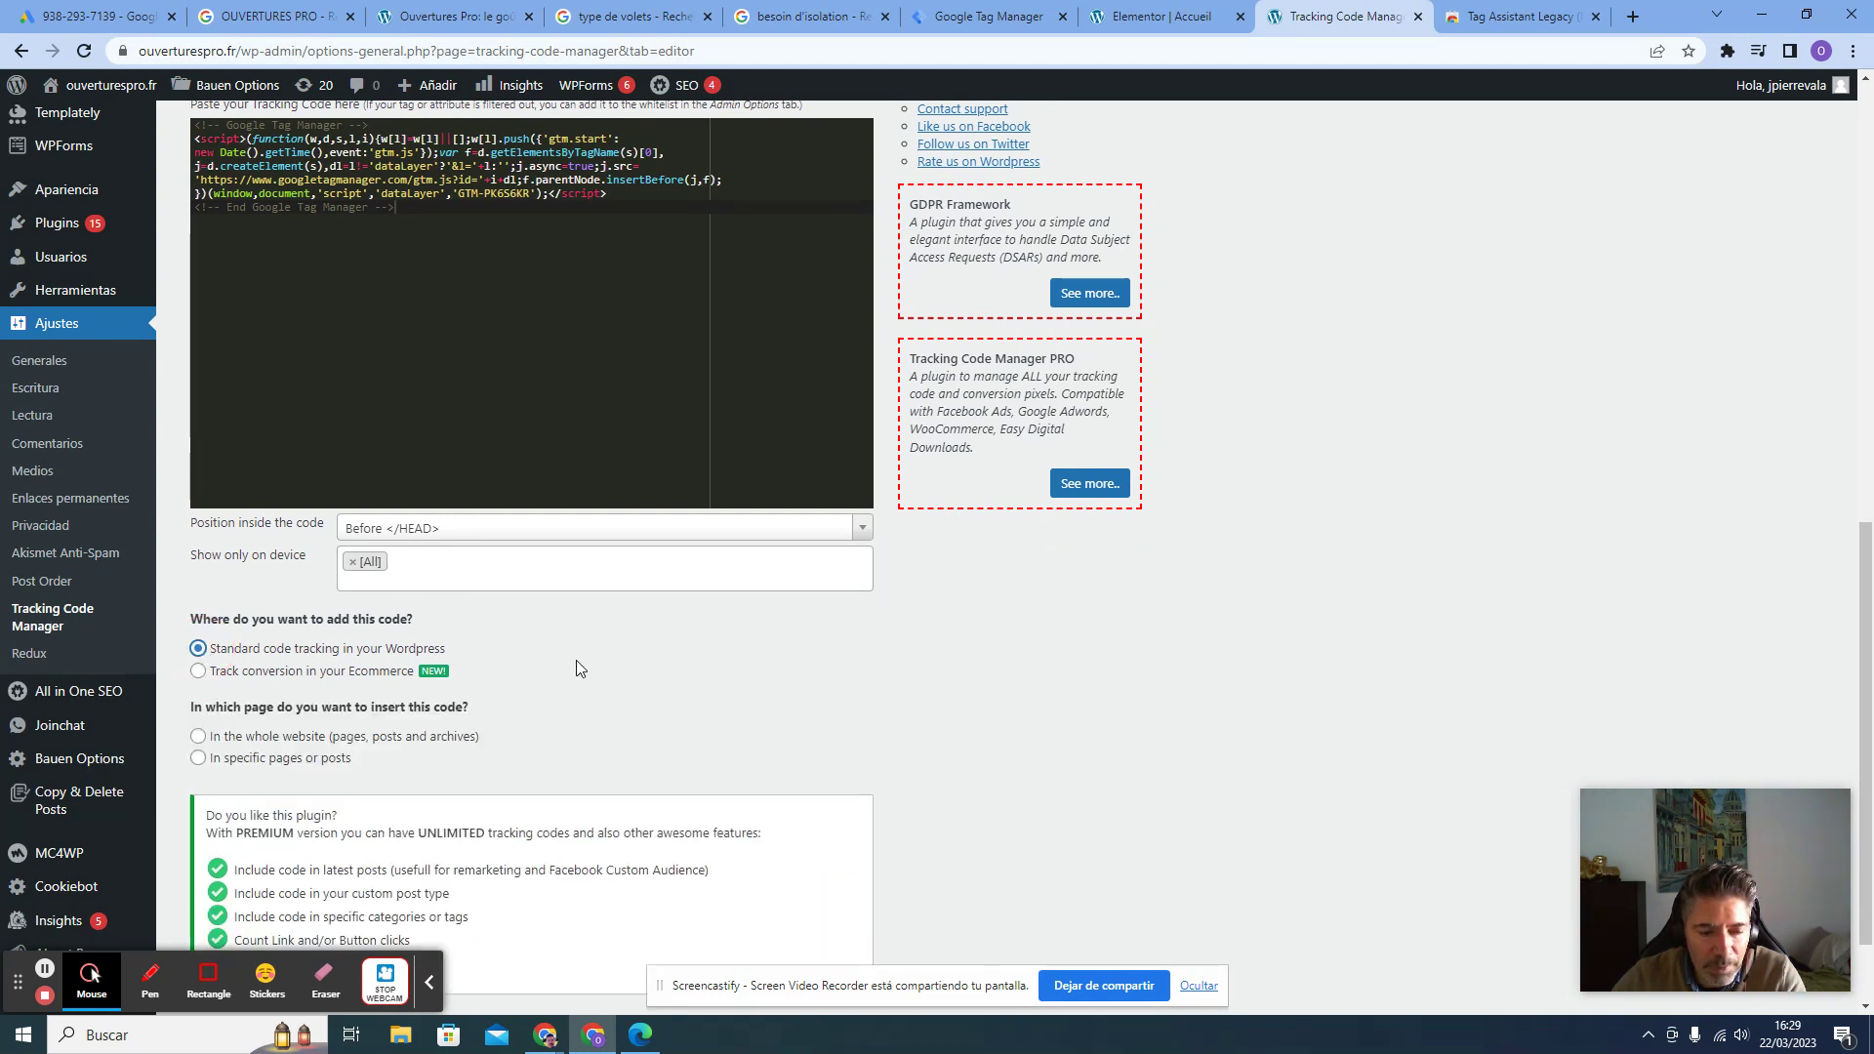
{"action": "scroll", "coordinate": [576, 664], "scroll_direction": "down", "scroll_amount": 1}
{"action": "left_click", "coordinate": [198, 617]}
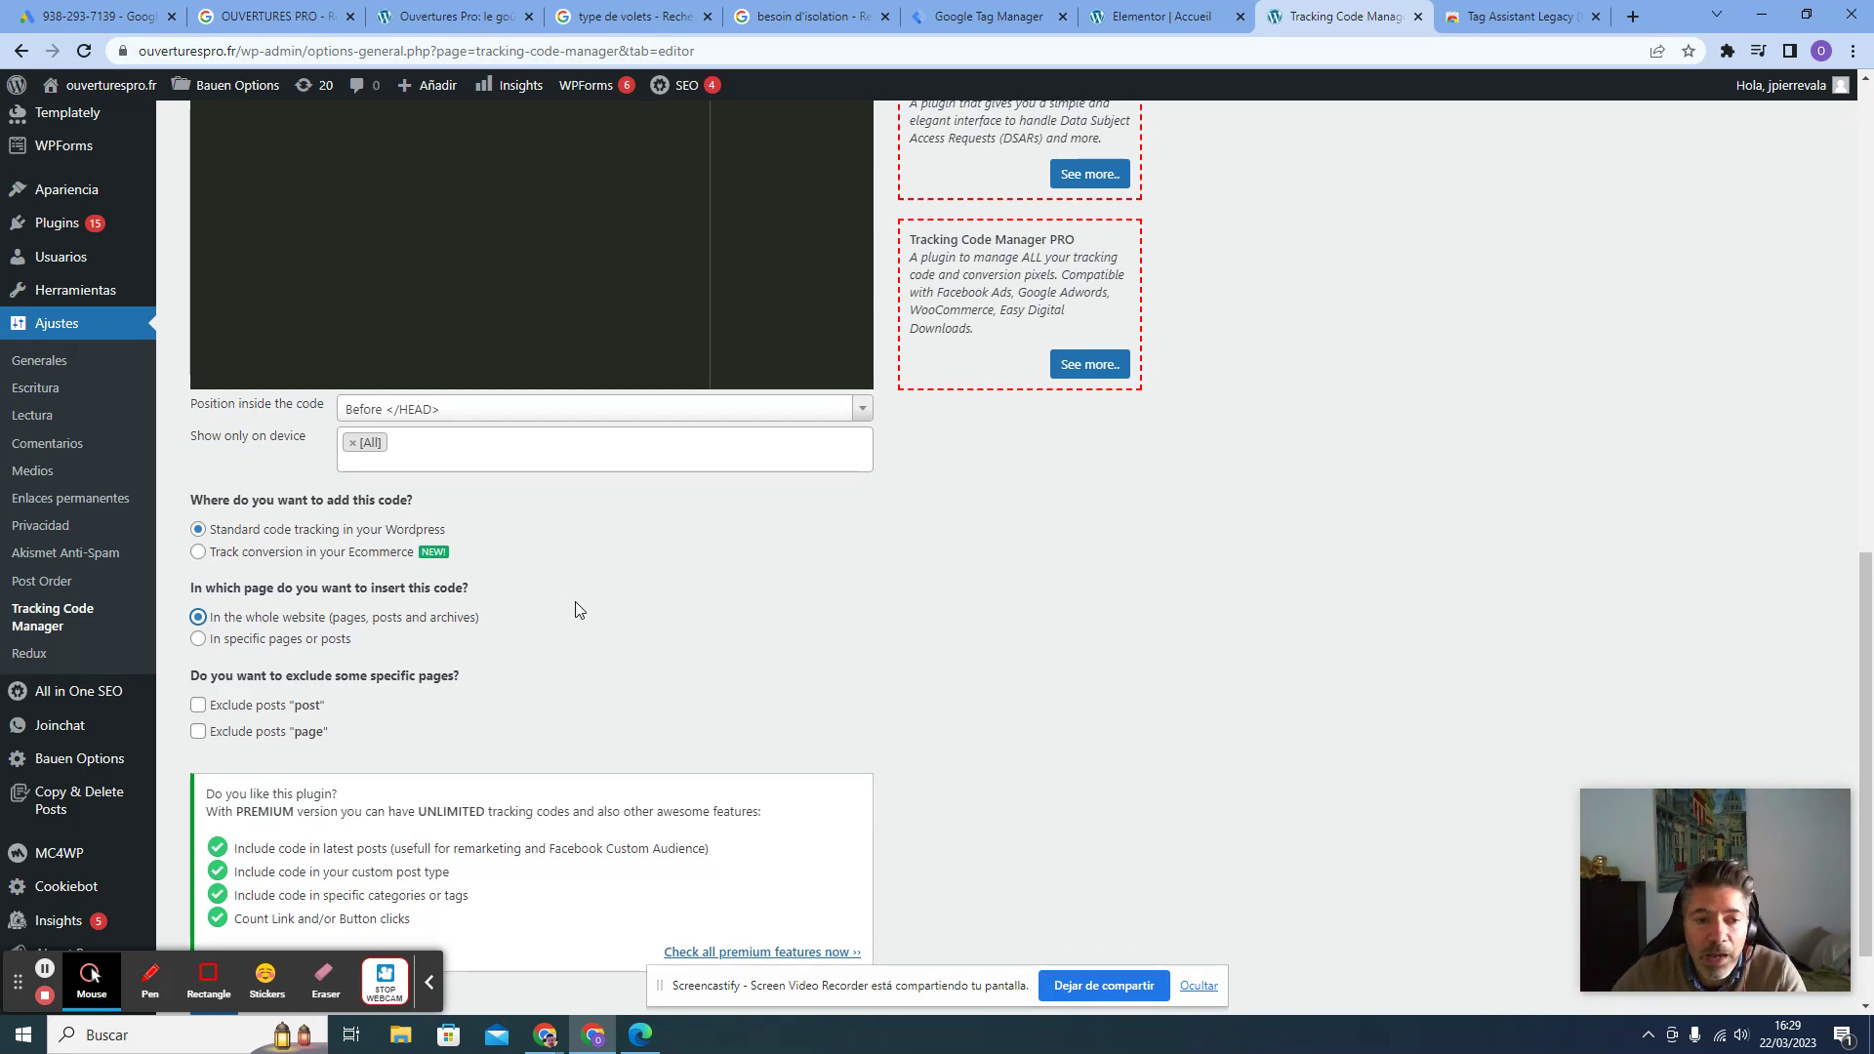
{"action": "scroll", "coordinate": [576, 603], "scroll_direction": "down", "scroll_amount": 2}
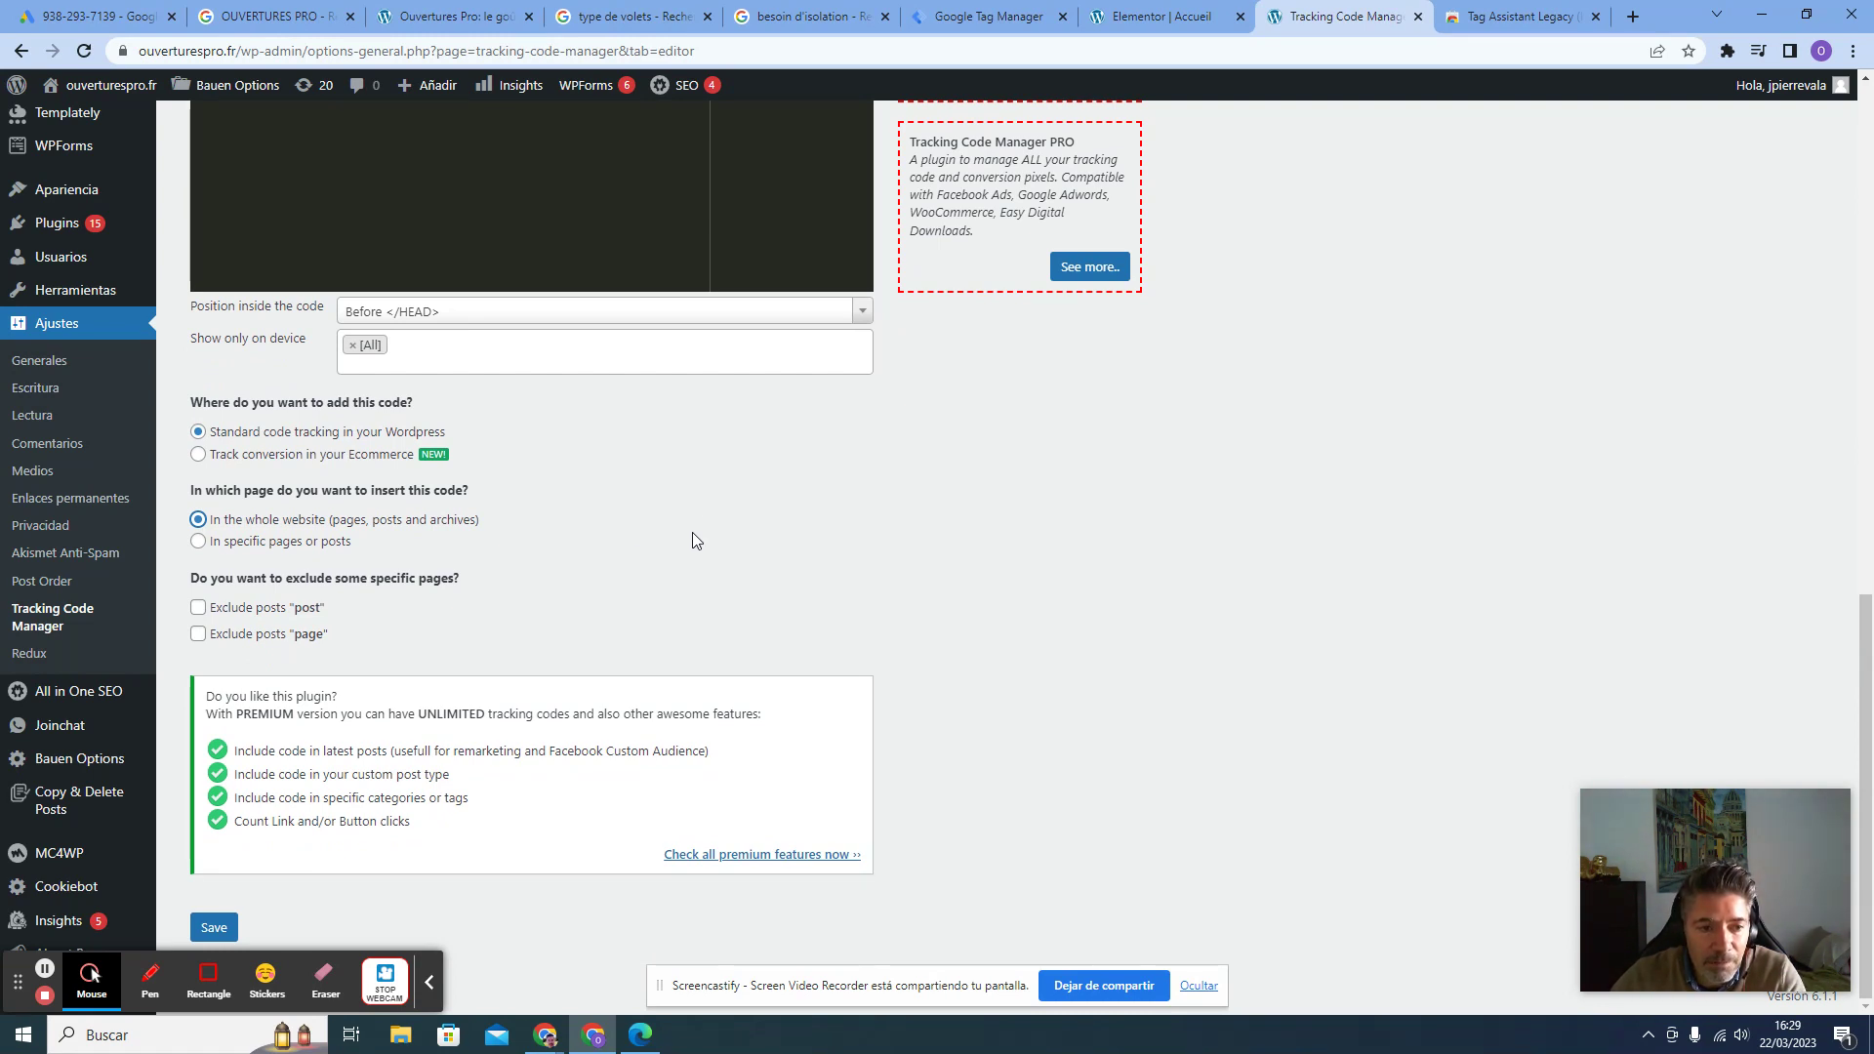
{"action": "left_click", "coordinate": [223, 930]}
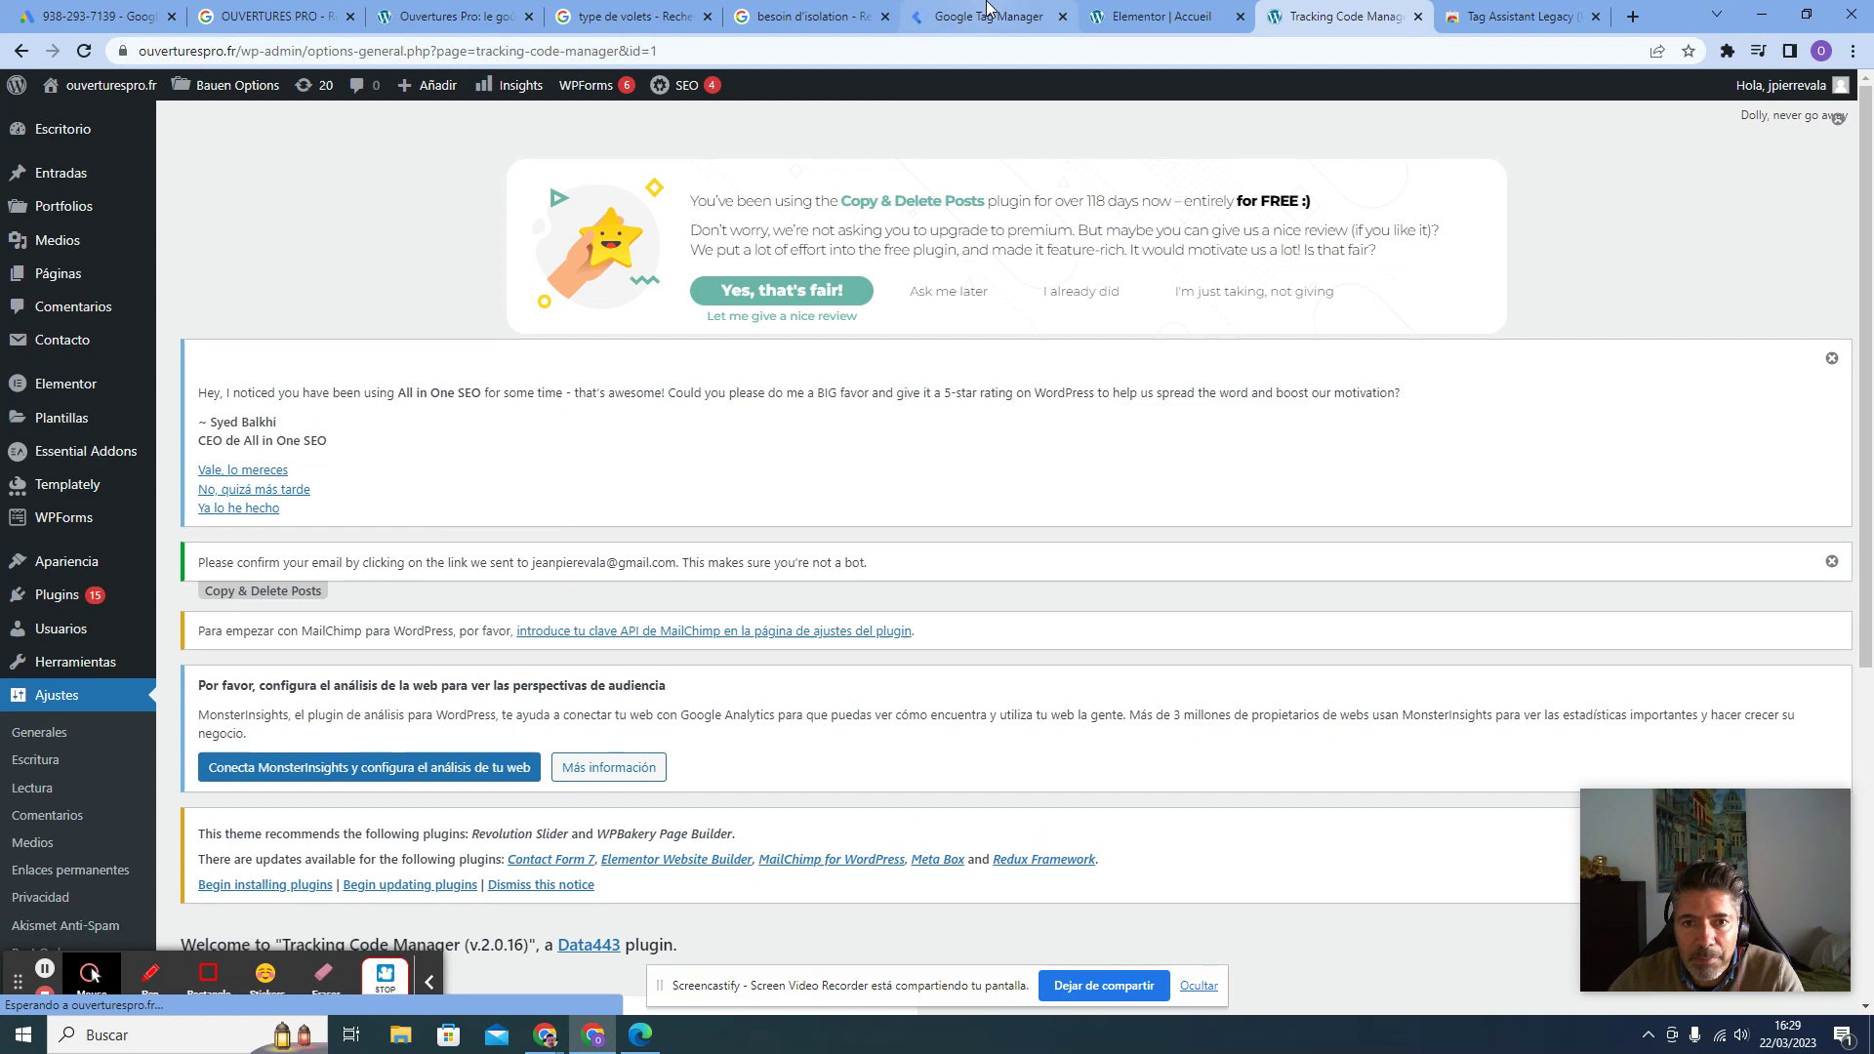
Switch to Google Tag Manager and copy the noscript snippet intended for placement after the opening body tag
{"action": "left_click", "coordinate": [986, 16]}
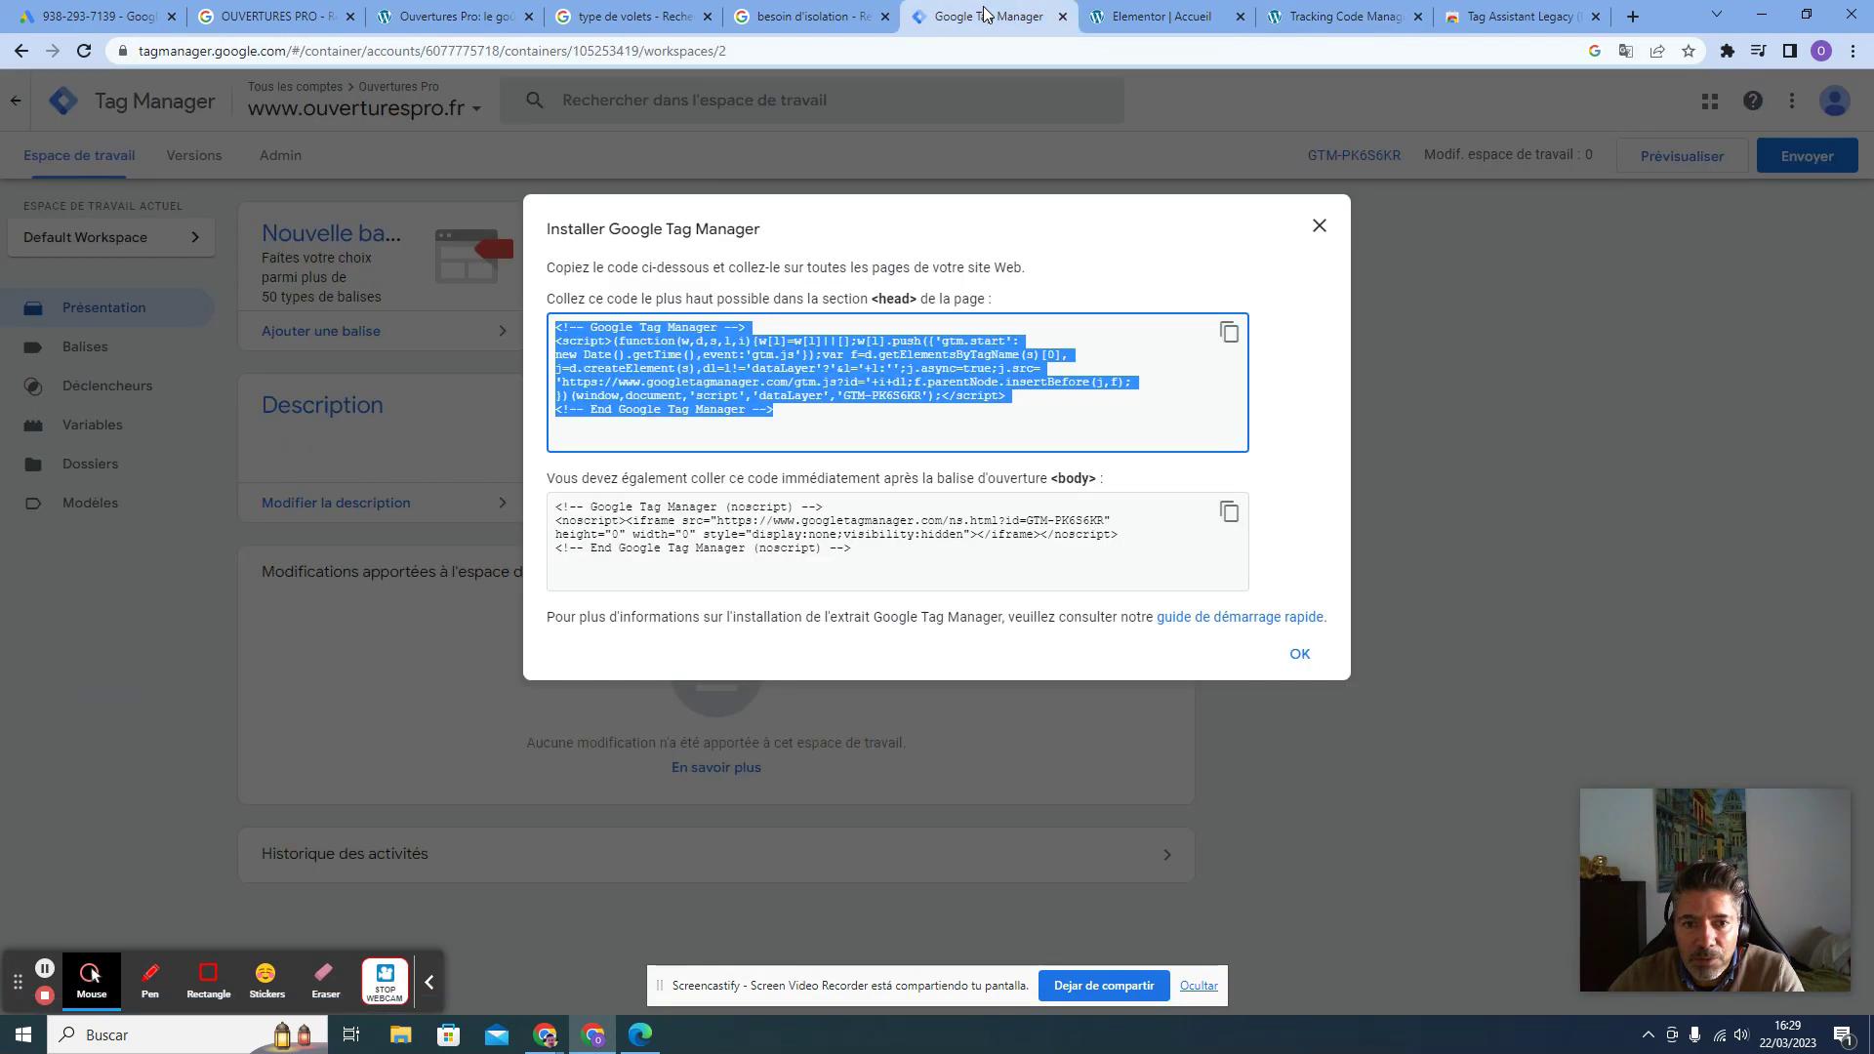
{"action": "left_click", "coordinate": [1230, 512]}
{"action": "left_click", "coordinate": [1139, 19]}
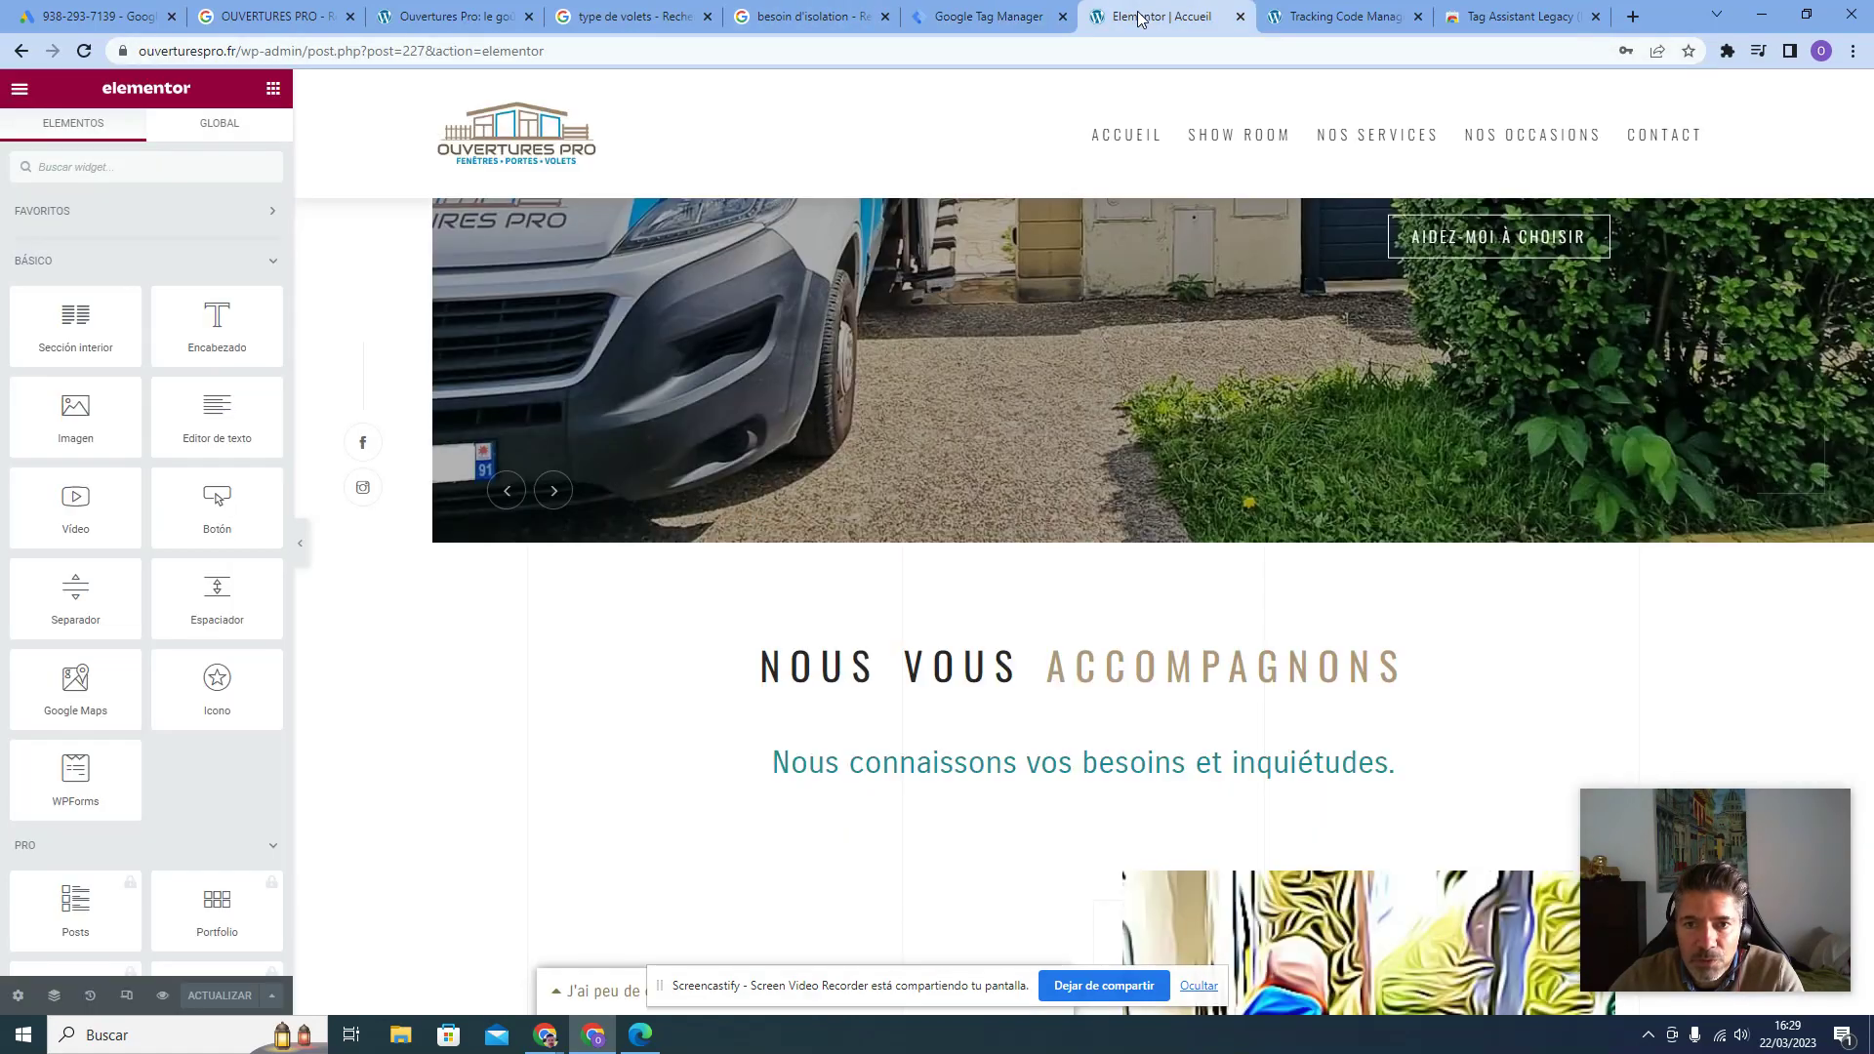
Go back to Tracking Code Manager in WordPress and add another tracking code named "GTM BOBY"
{"action": "left_click", "coordinate": [1342, 17]}
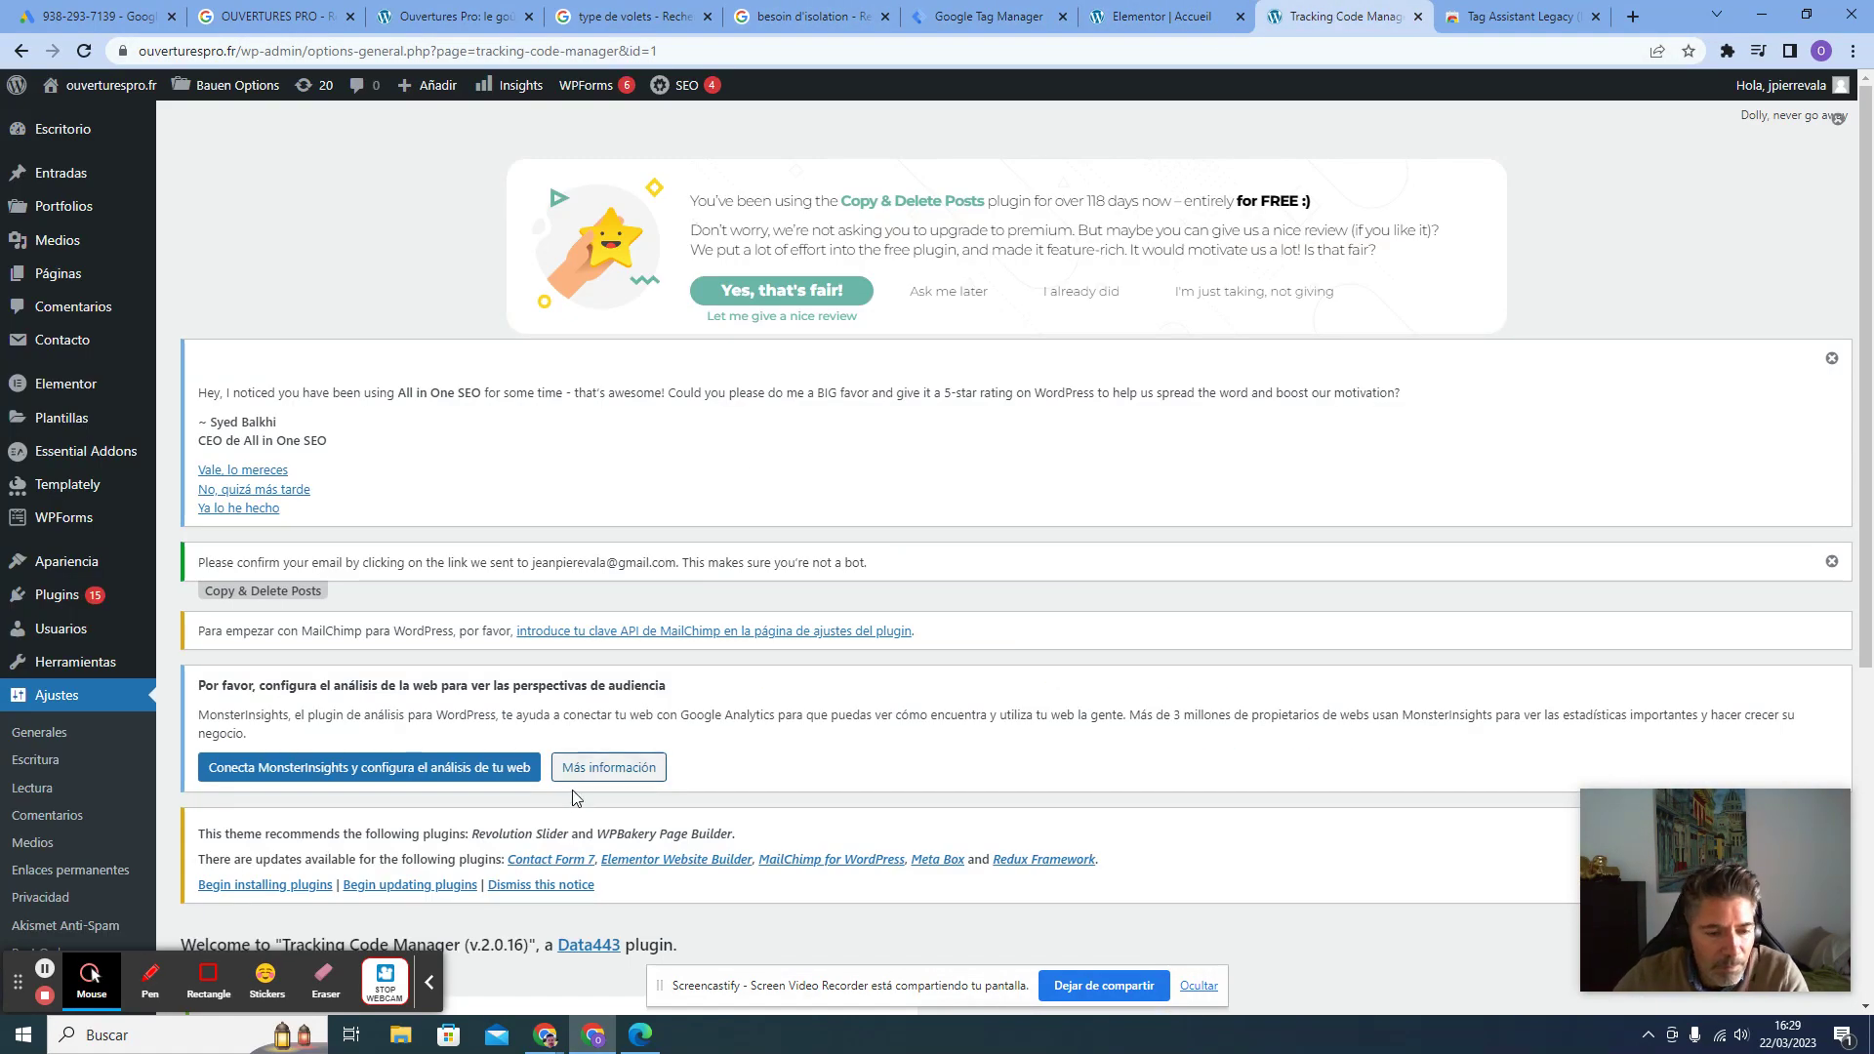
{"action": "scroll", "coordinate": [576, 795], "scroll_direction": "down", "scroll_amount": 5}
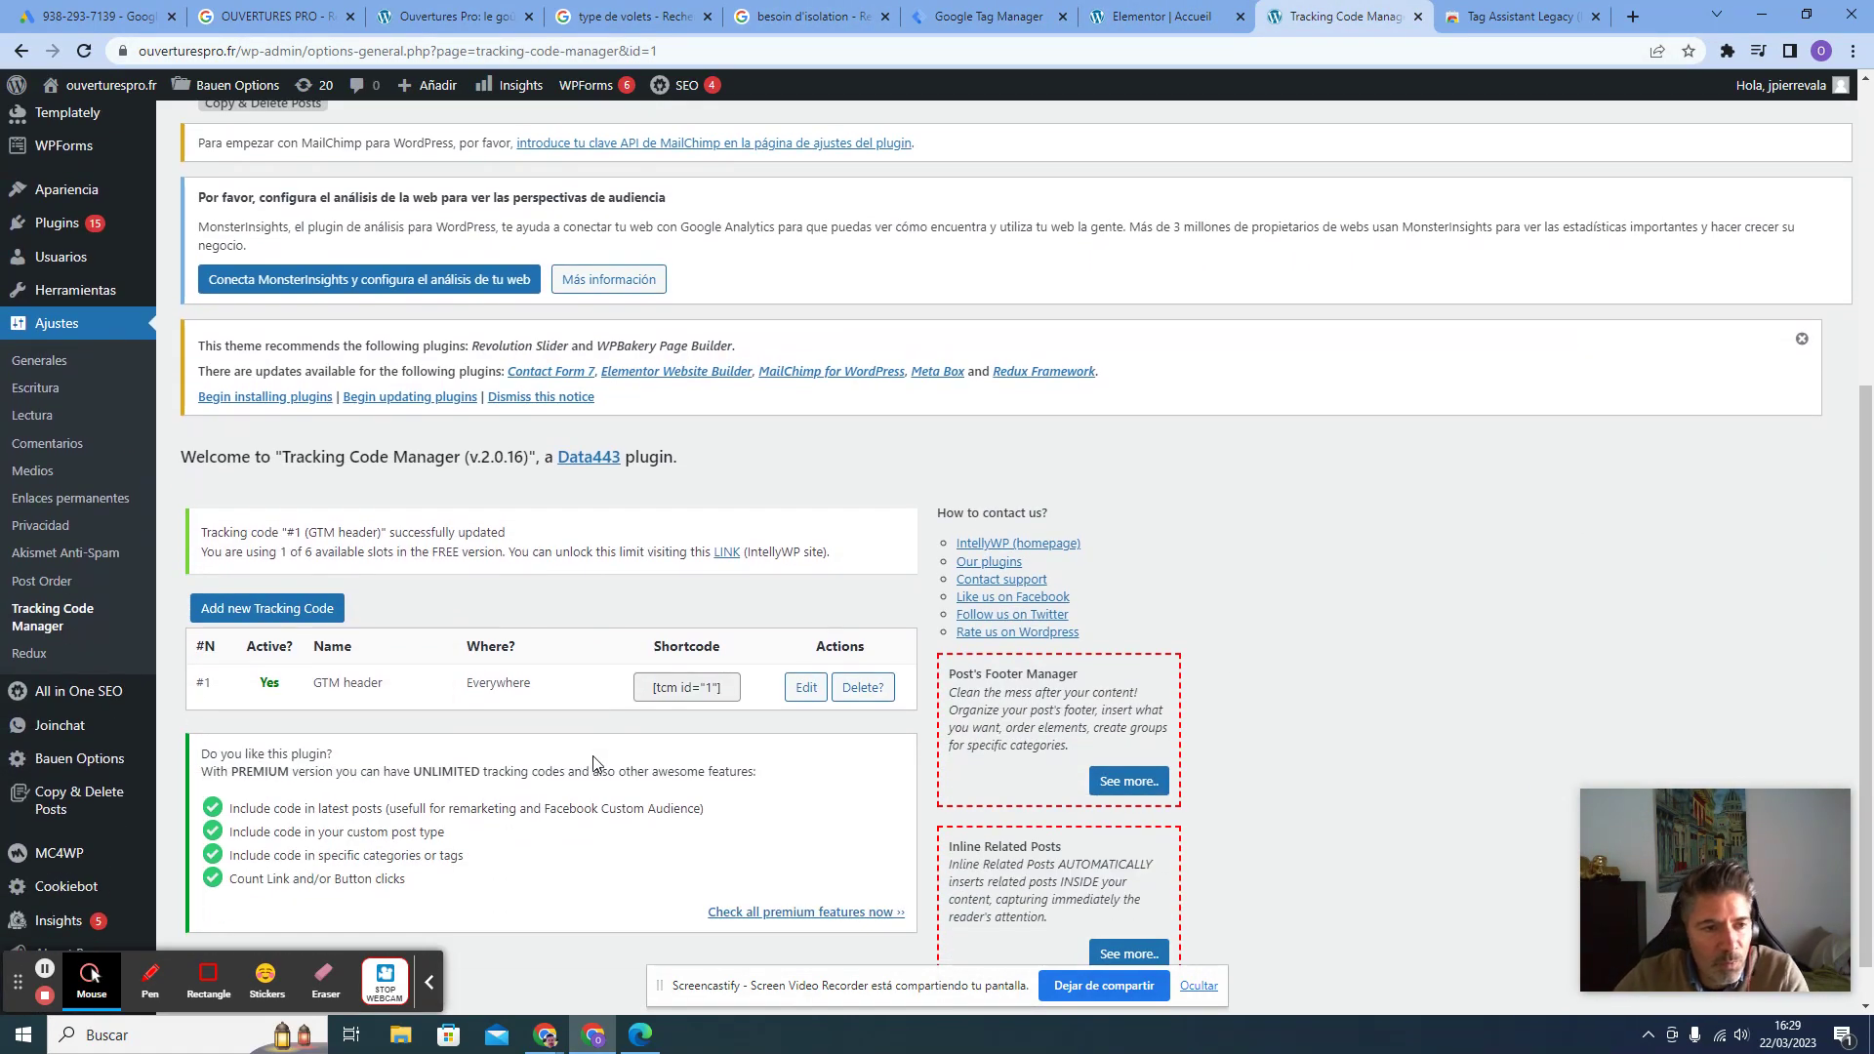
{"action": "scroll", "coordinate": [592, 763], "scroll_direction": "down", "scroll_amount": 1}
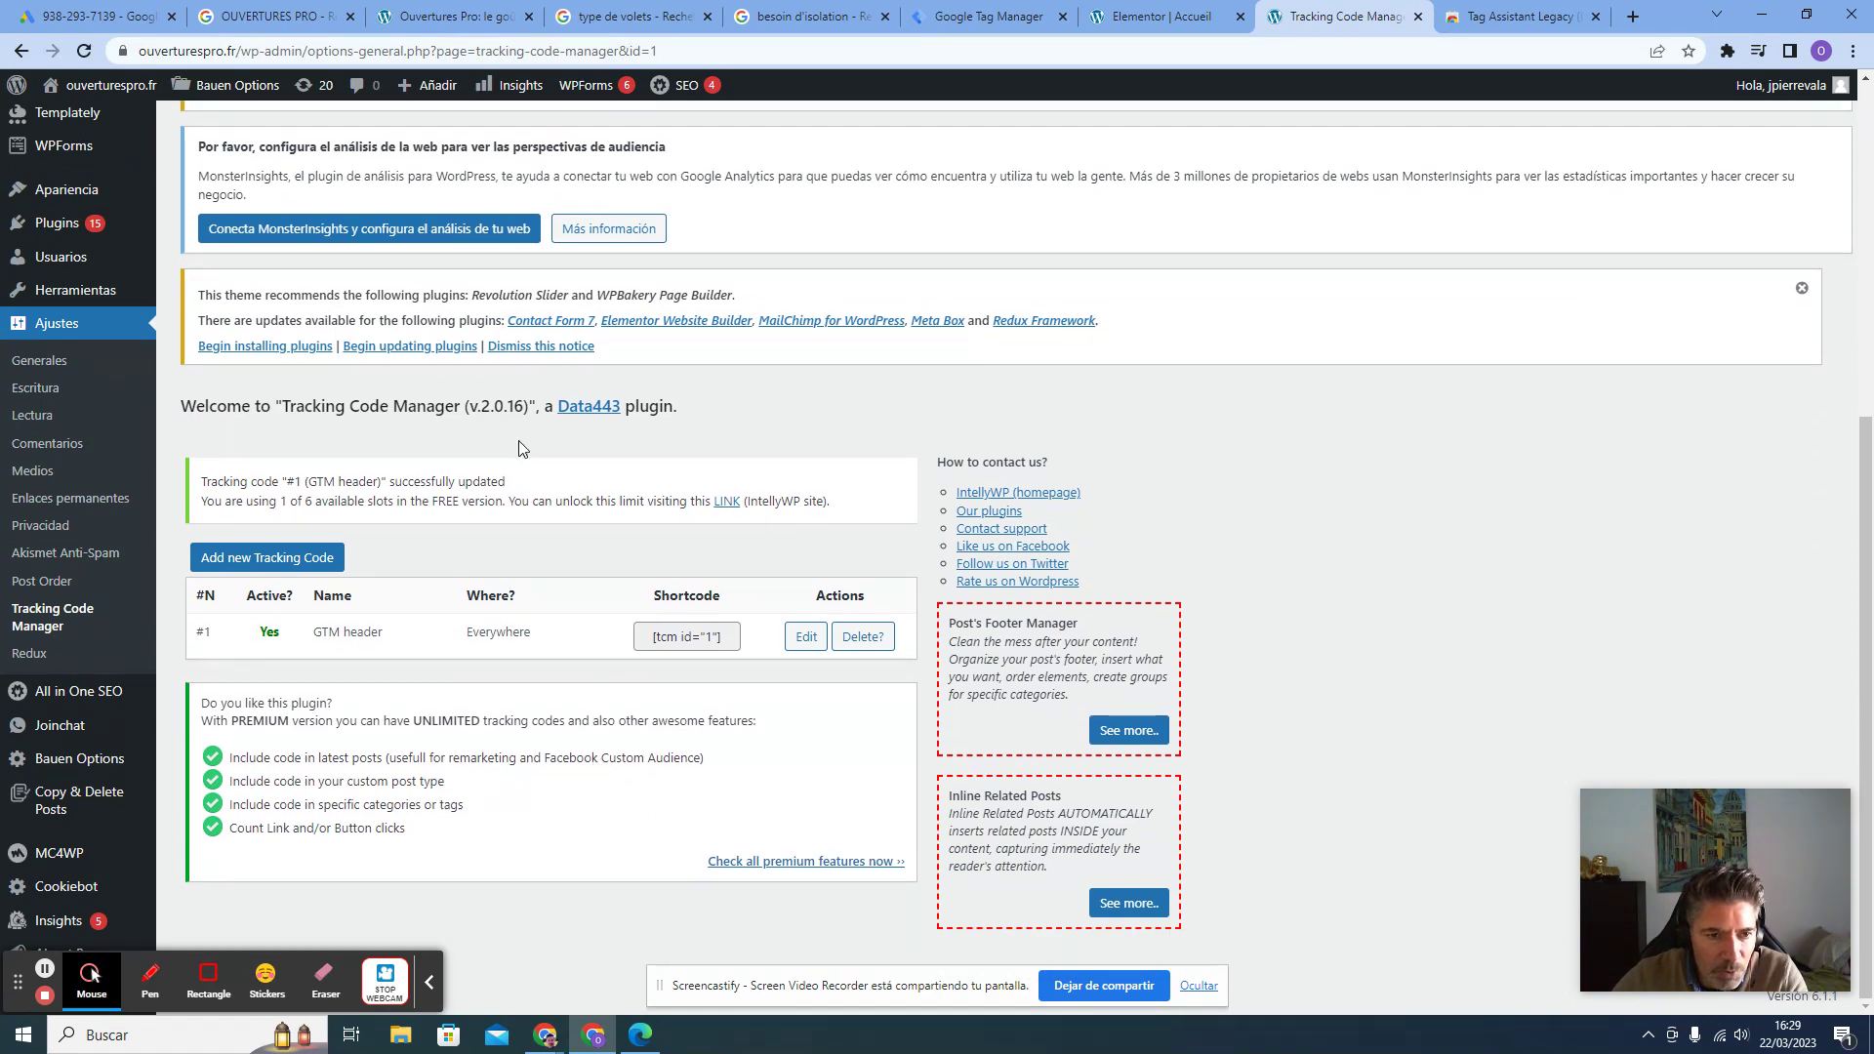
{"action": "scroll", "coordinate": [613, 495], "scroll_direction": "up", "scroll_amount": 1}
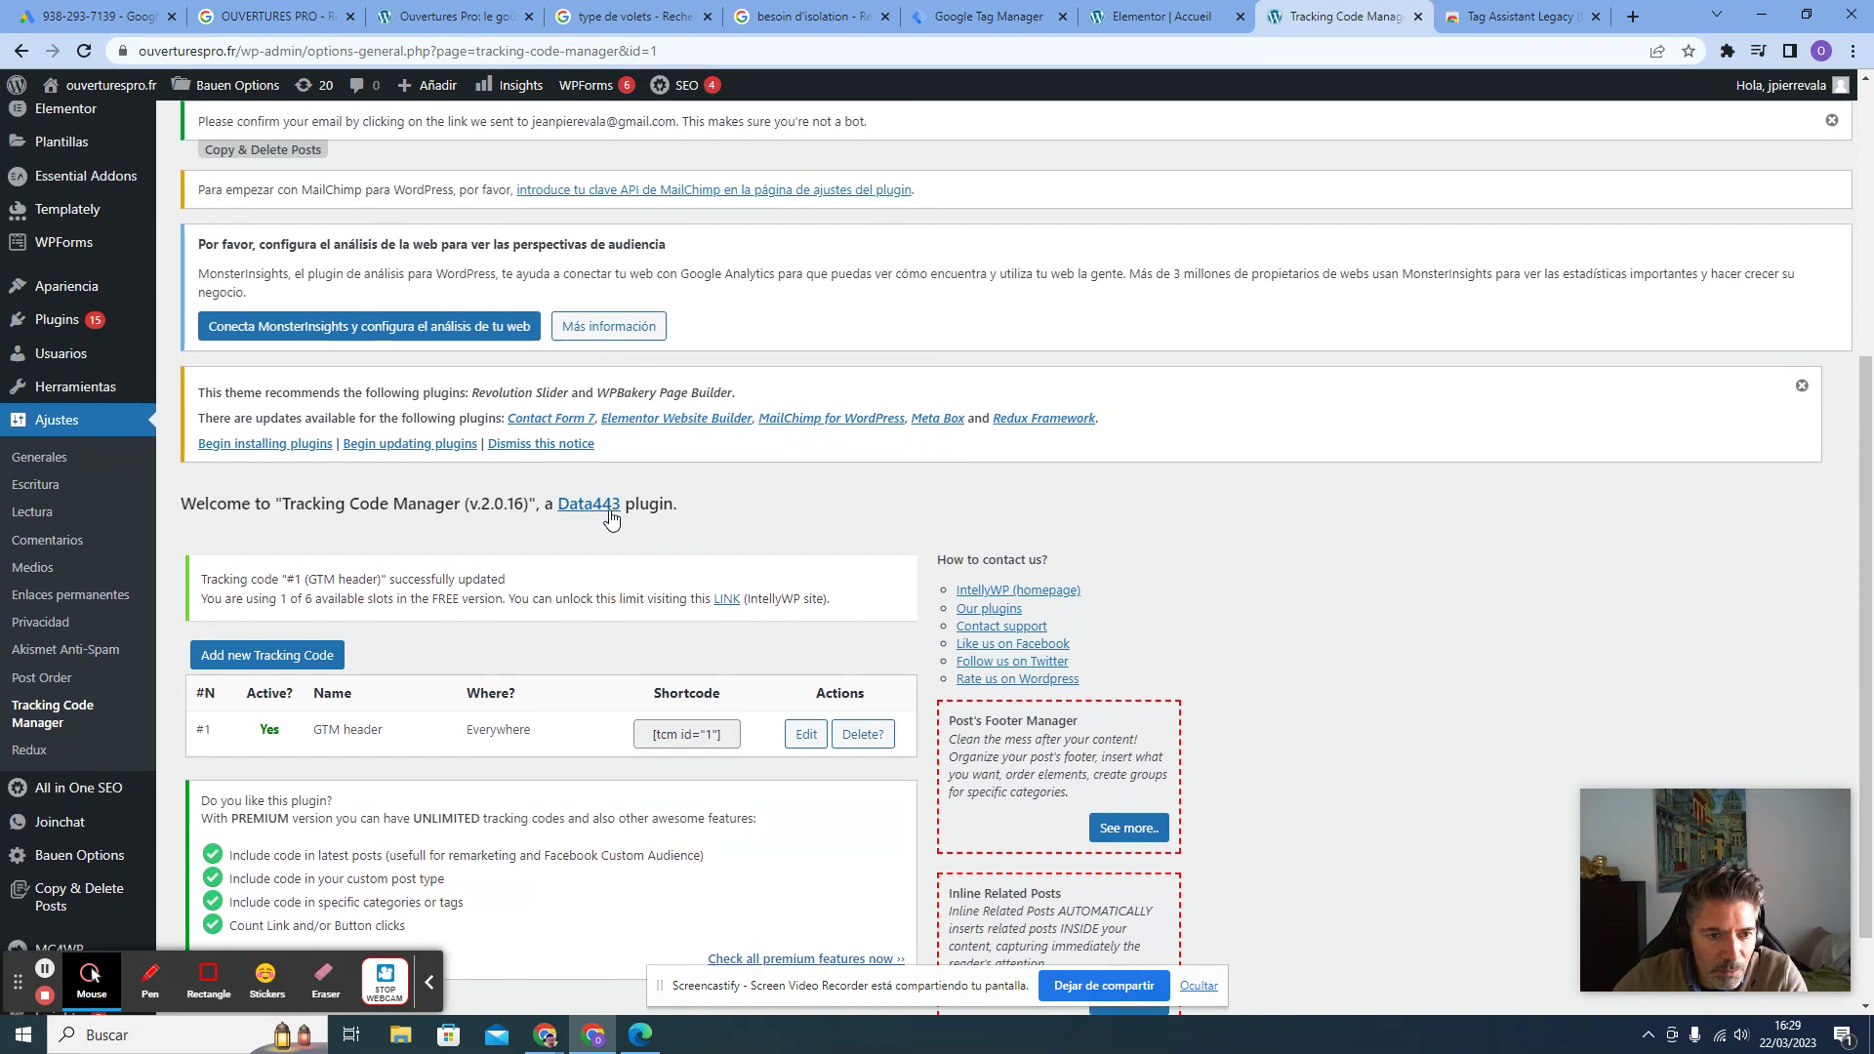
{"action": "left_click", "coordinate": [293, 657]}
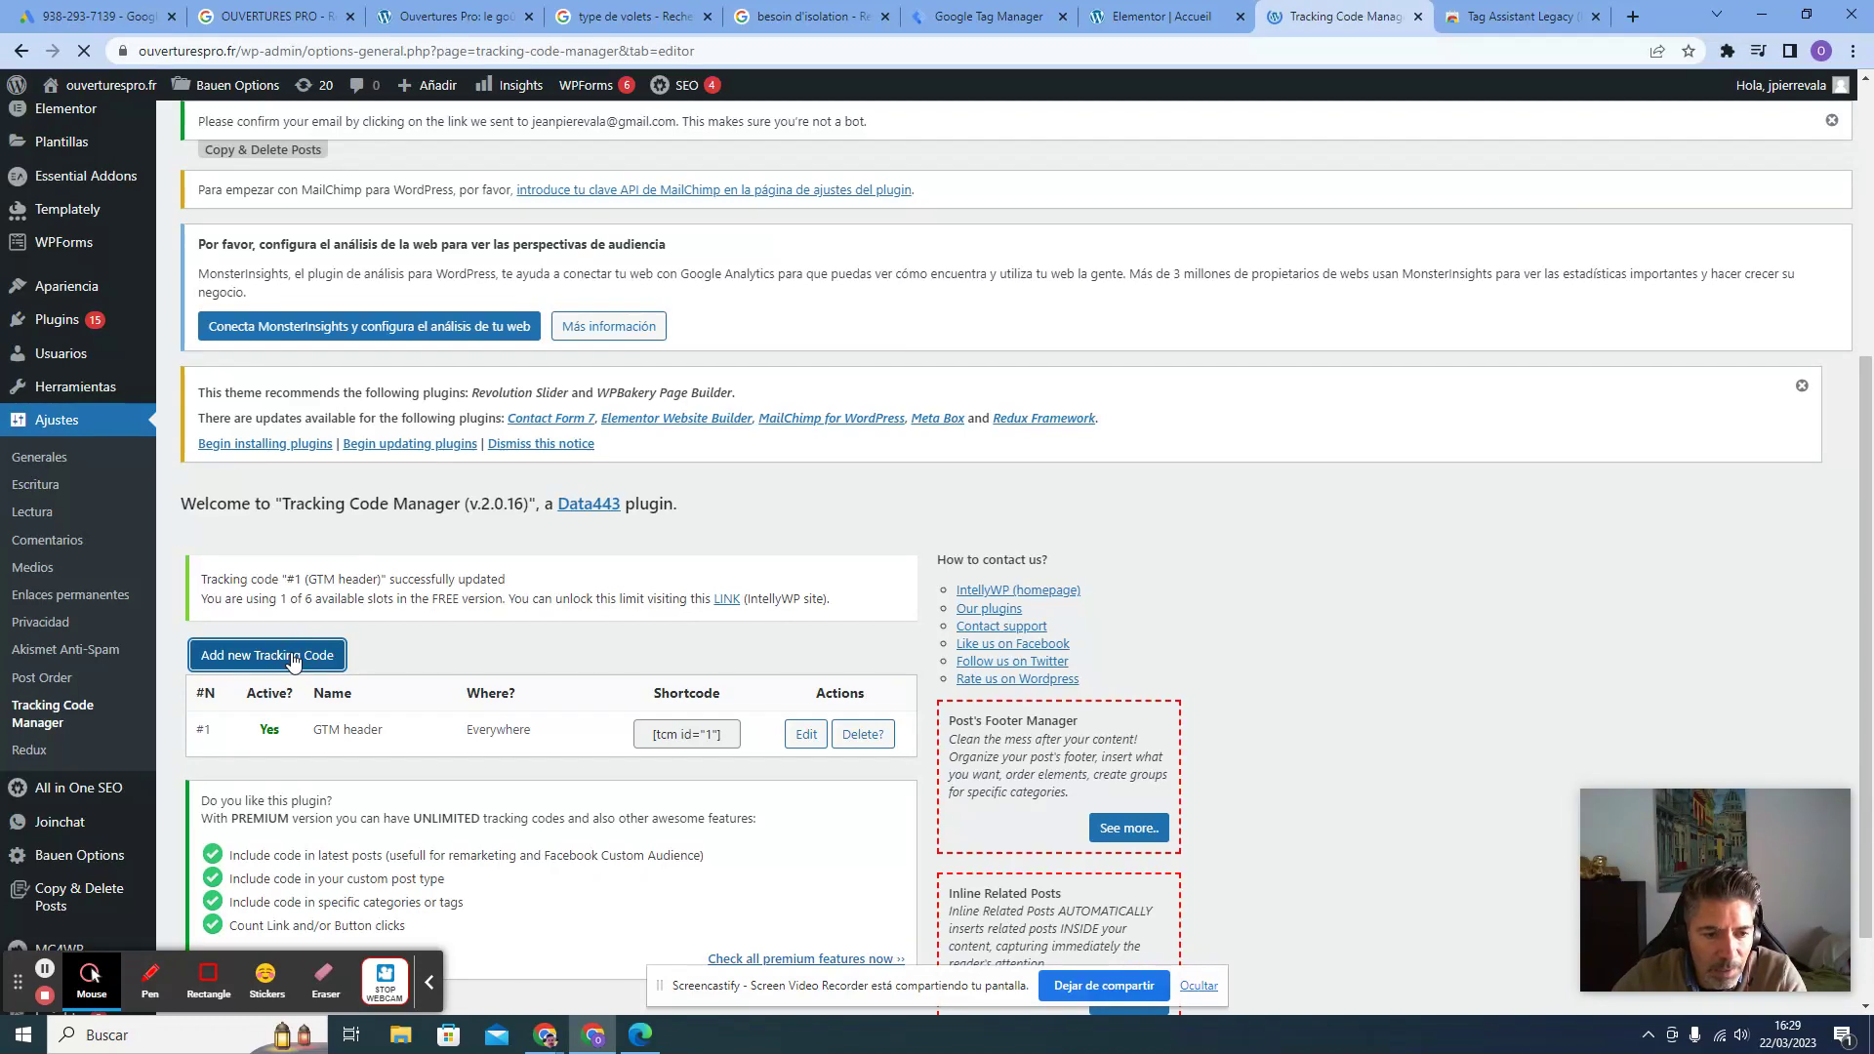
{"action": "scroll", "coordinate": [341, 625], "scroll_direction": "down", "scroll_amount": 5}
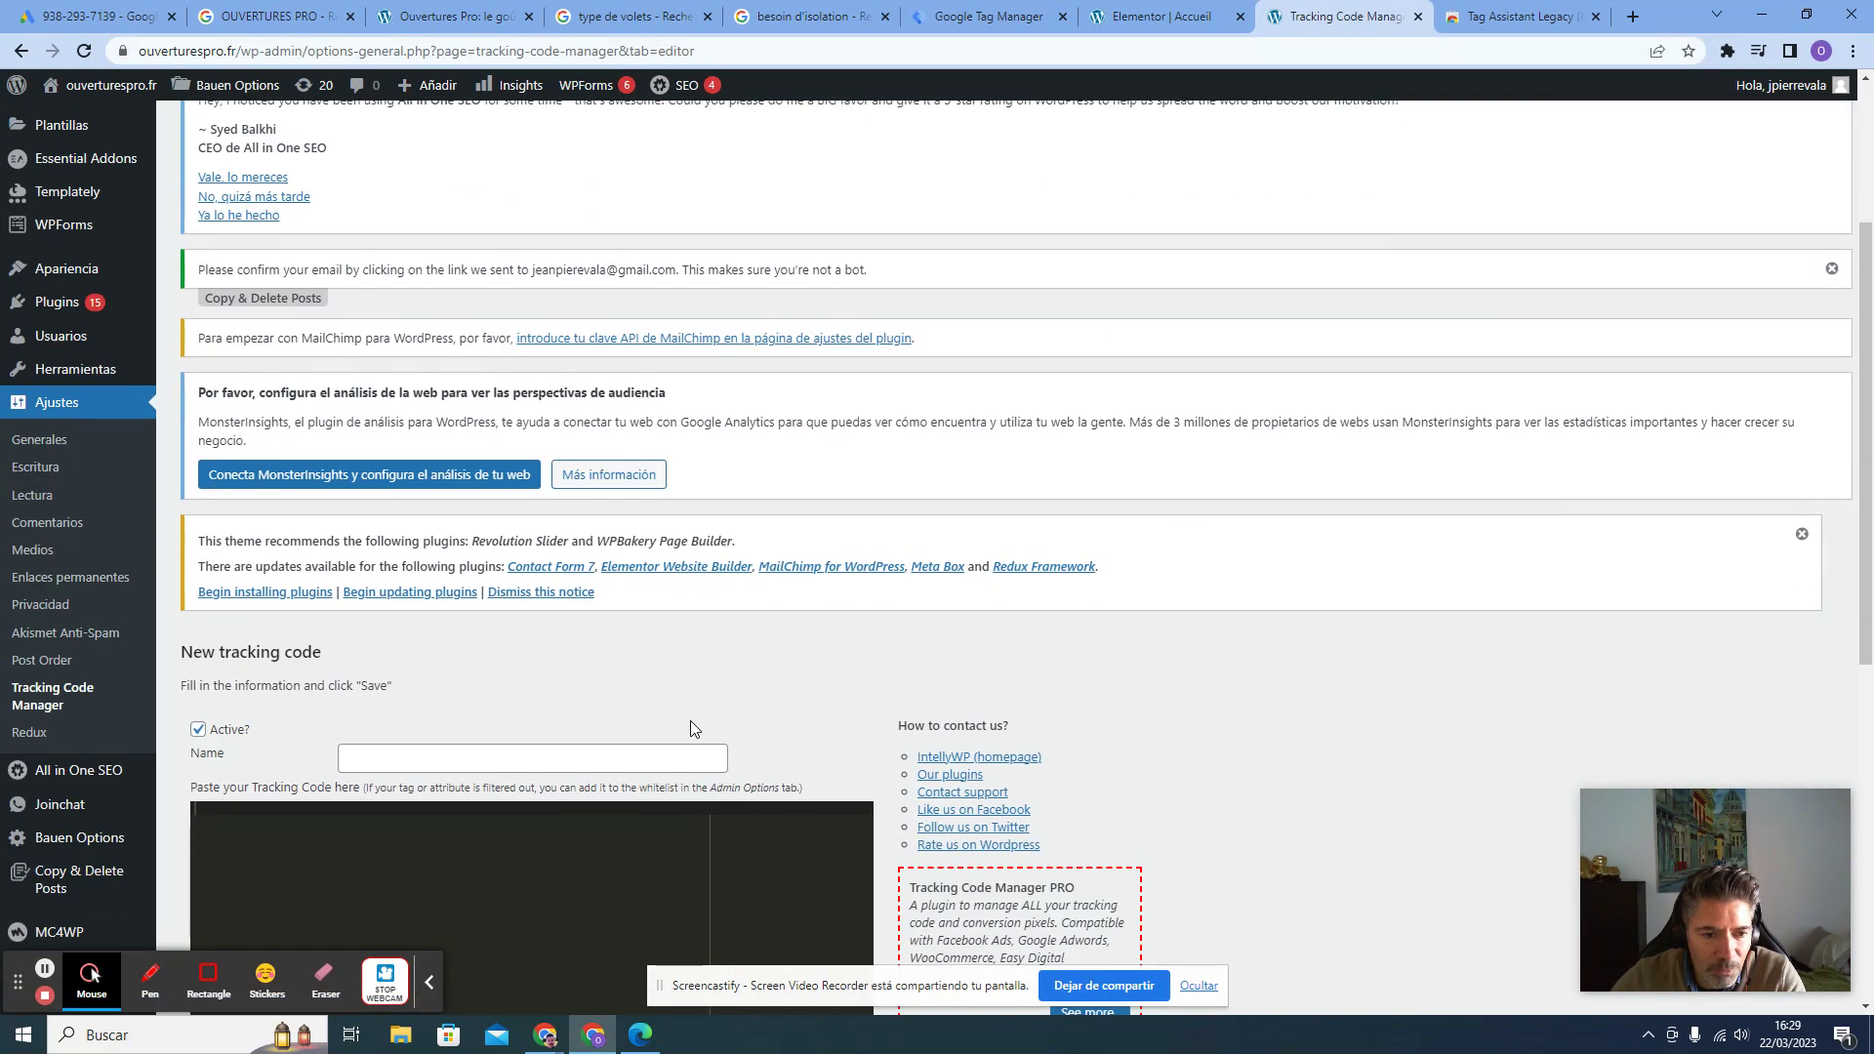
{"action": "left_click", "coordinate": [402, 563]}
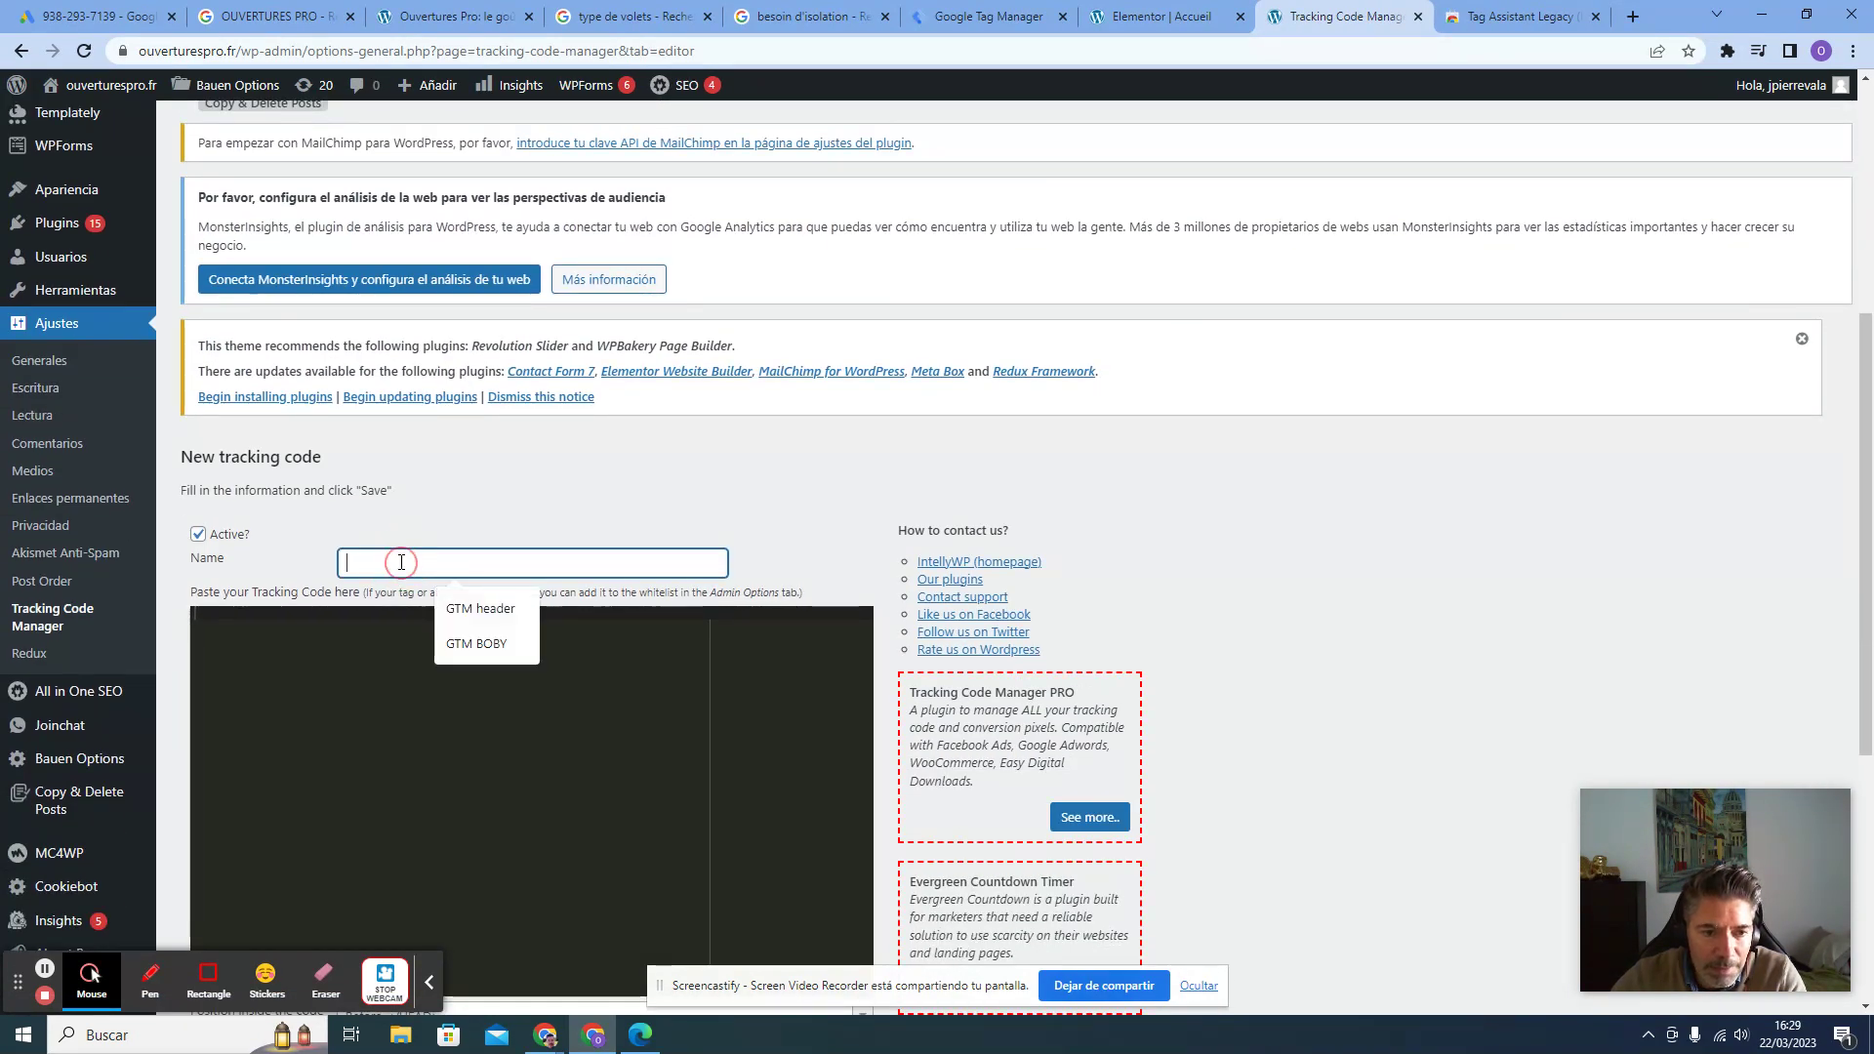
{"action": "left_click", "coordinate": [452, 638]}
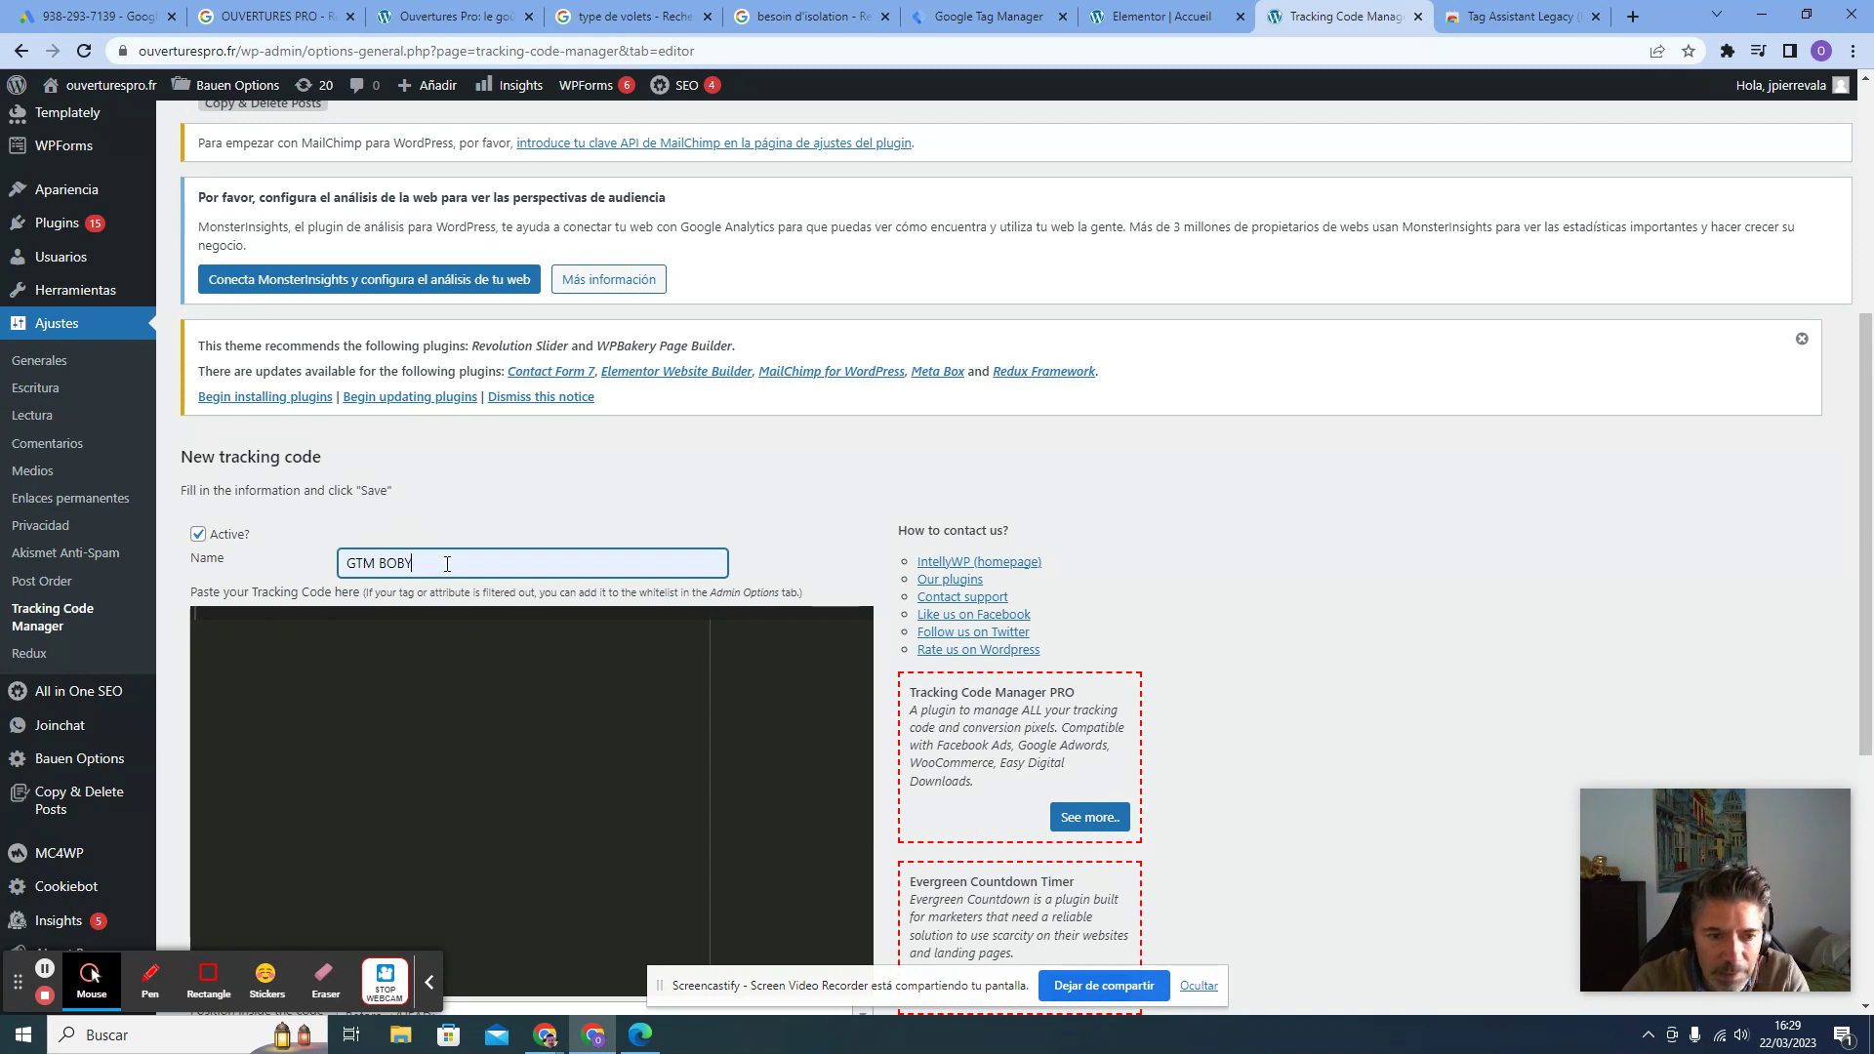
Correct the name of the new tracking code to "GTM BODY"
{"action": "key", "text": "BackSpace"}
{"action": "key", "text": "BackSpace"}
{"action": "key", "text": "BackSpace"}
{"action": "key", "text": "BackSpace"}
{"action": "type", "text": "b"}
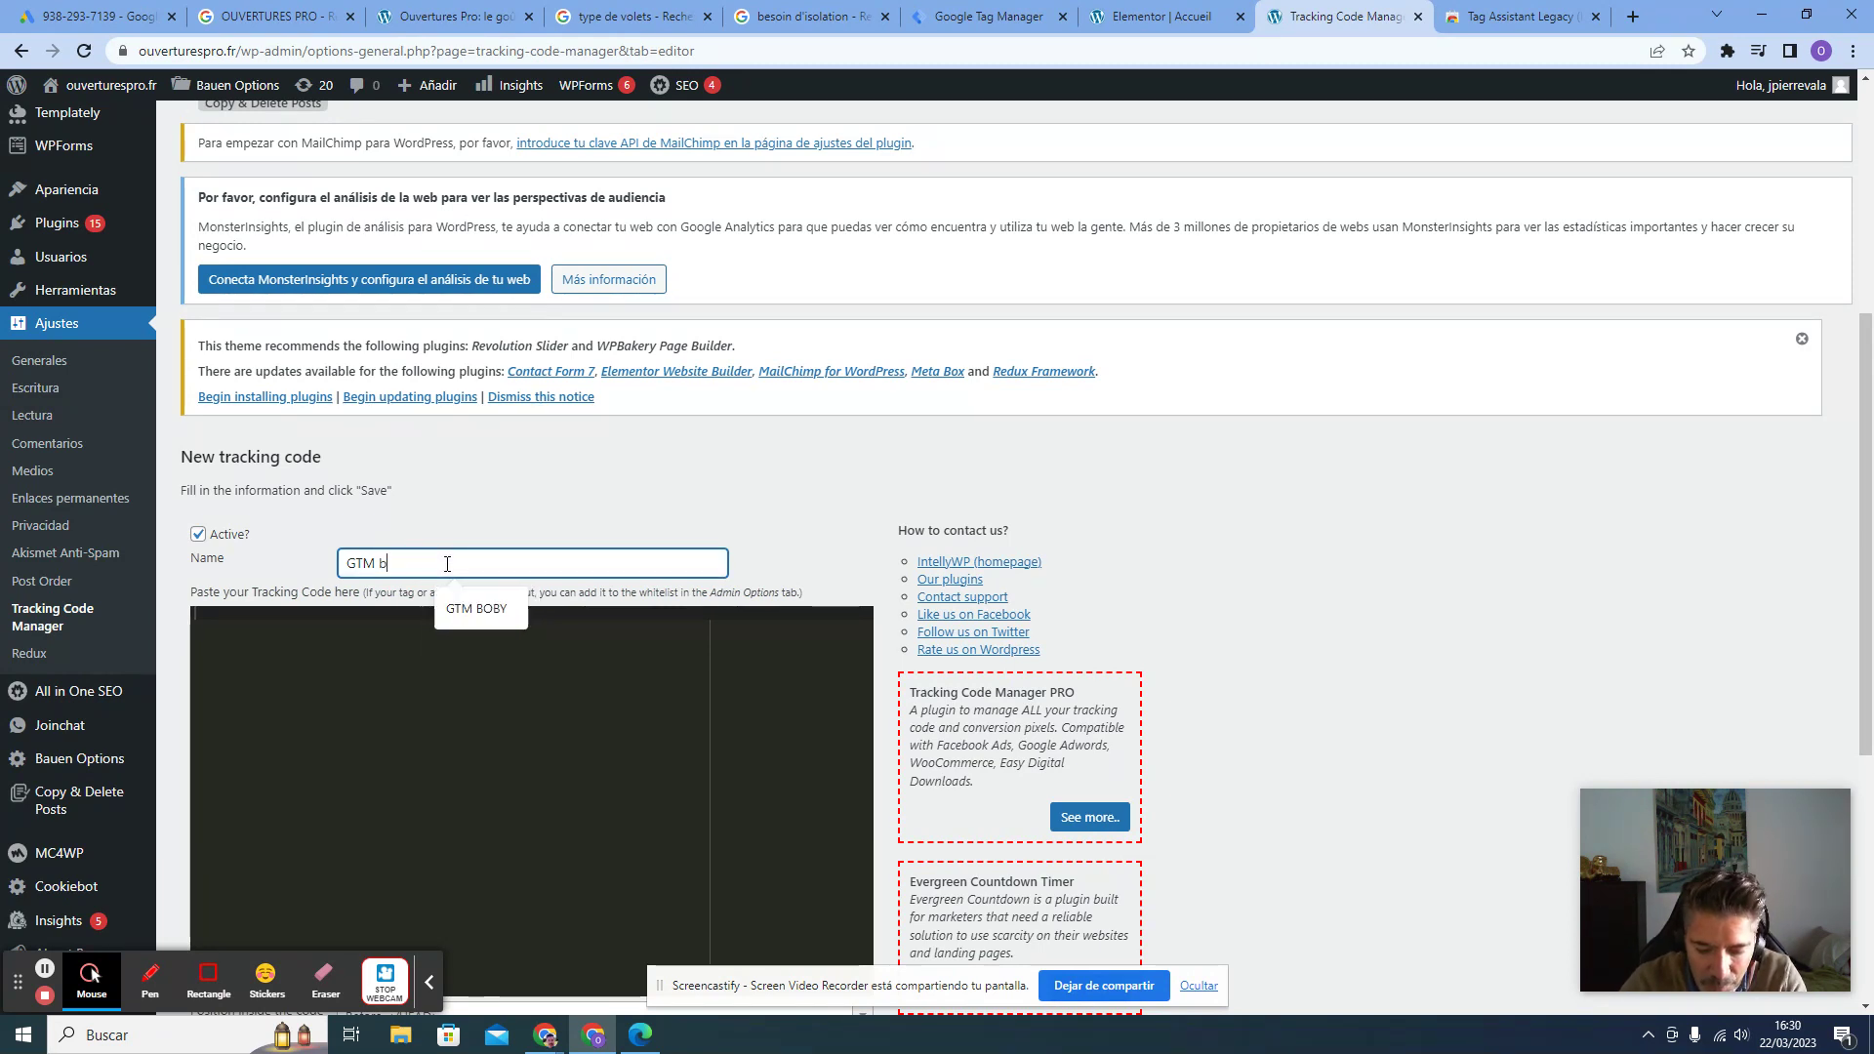
{"action": "type", "text": "odu"}
{"action": "key", "text": "BackSpace"}
{"action": "key", "text": "BackSpace"}
{"action": "key", "text": "BackSpace"}
{"action": "key", "text": "BackSpace"}
{"action": "key", "text": "BackSpace"}
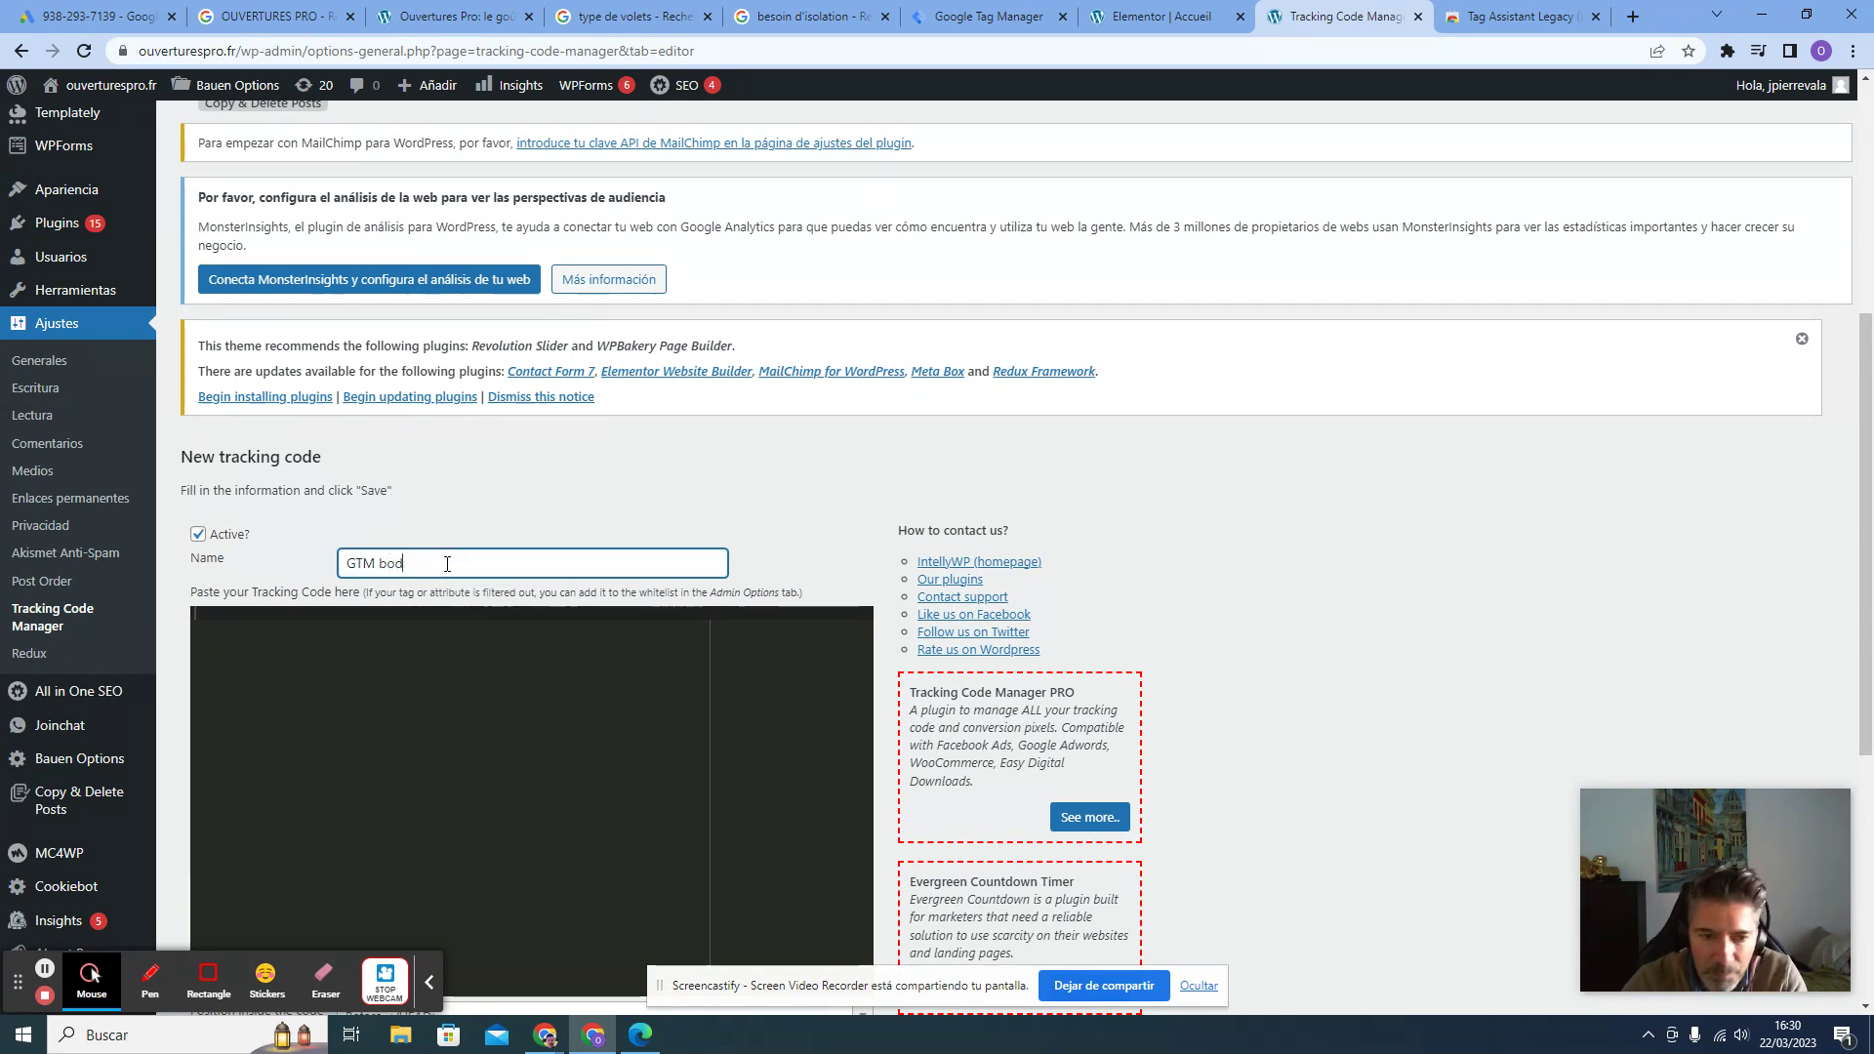
{"action": "type", "text": "BO"}
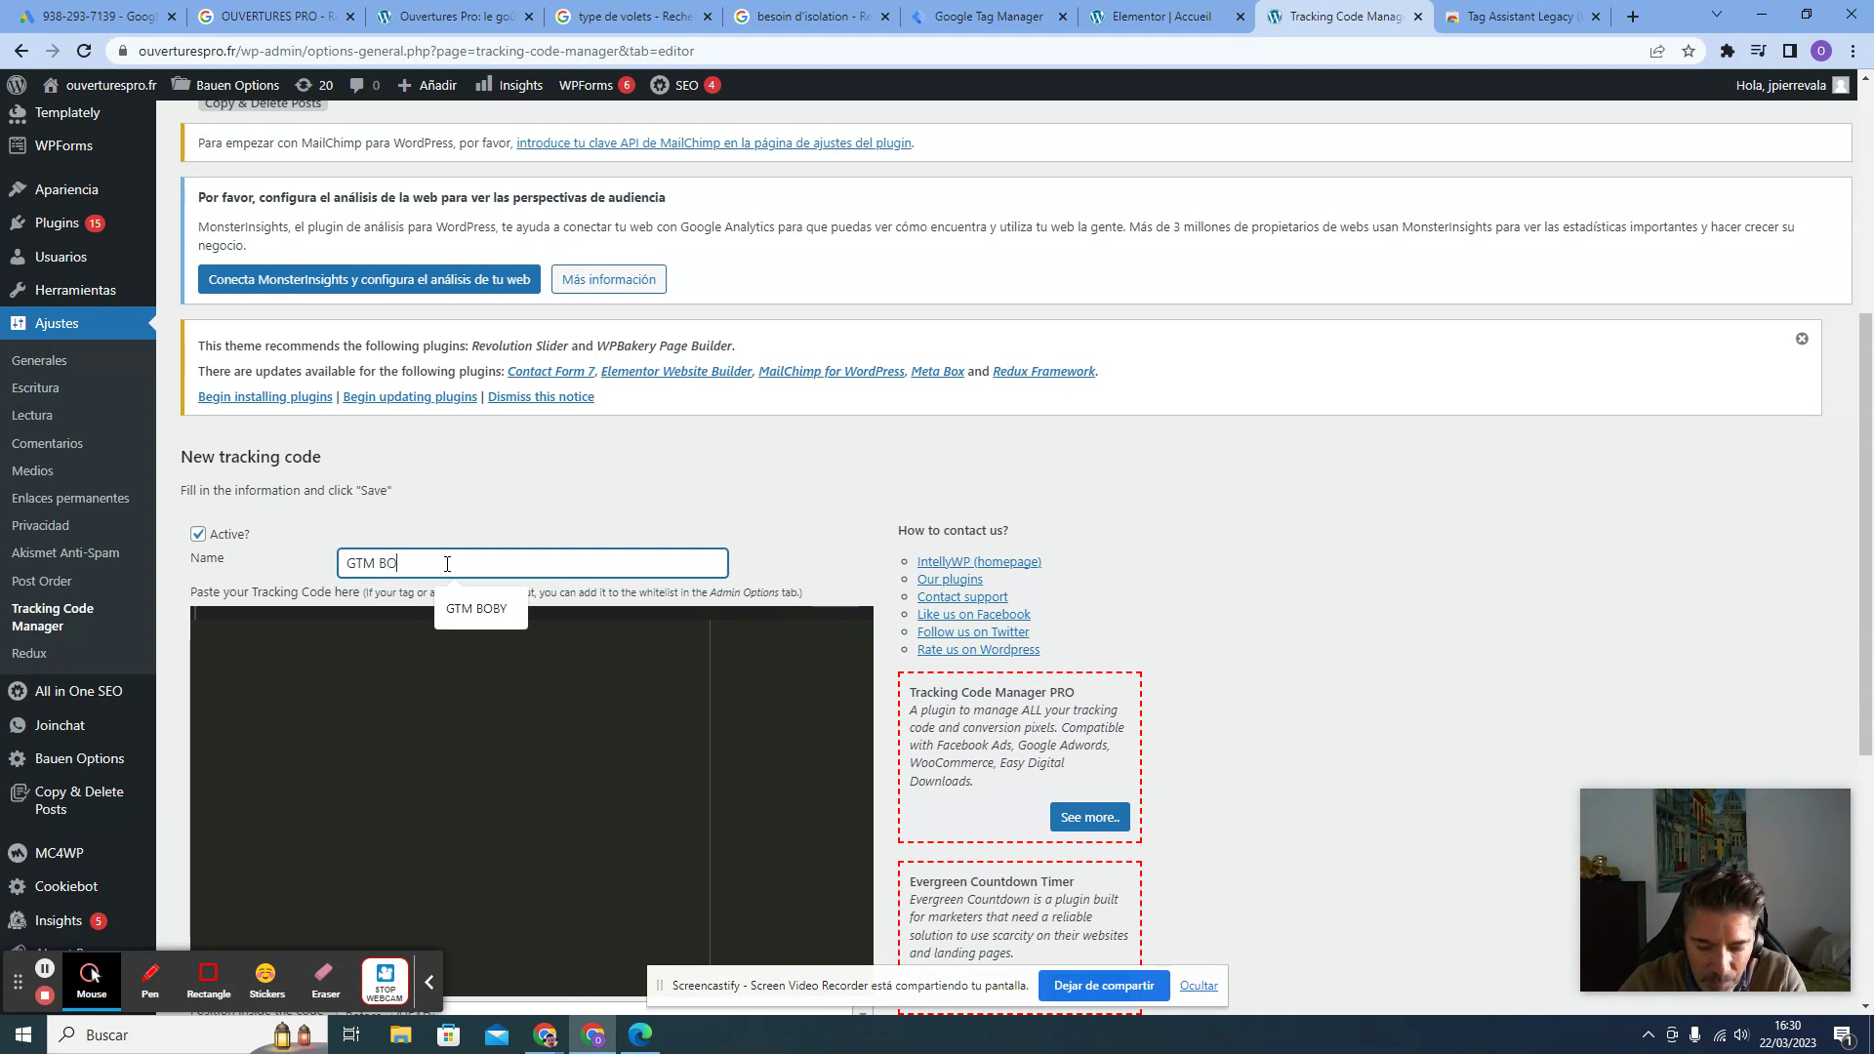
{"action": "type", "text": "DY"}
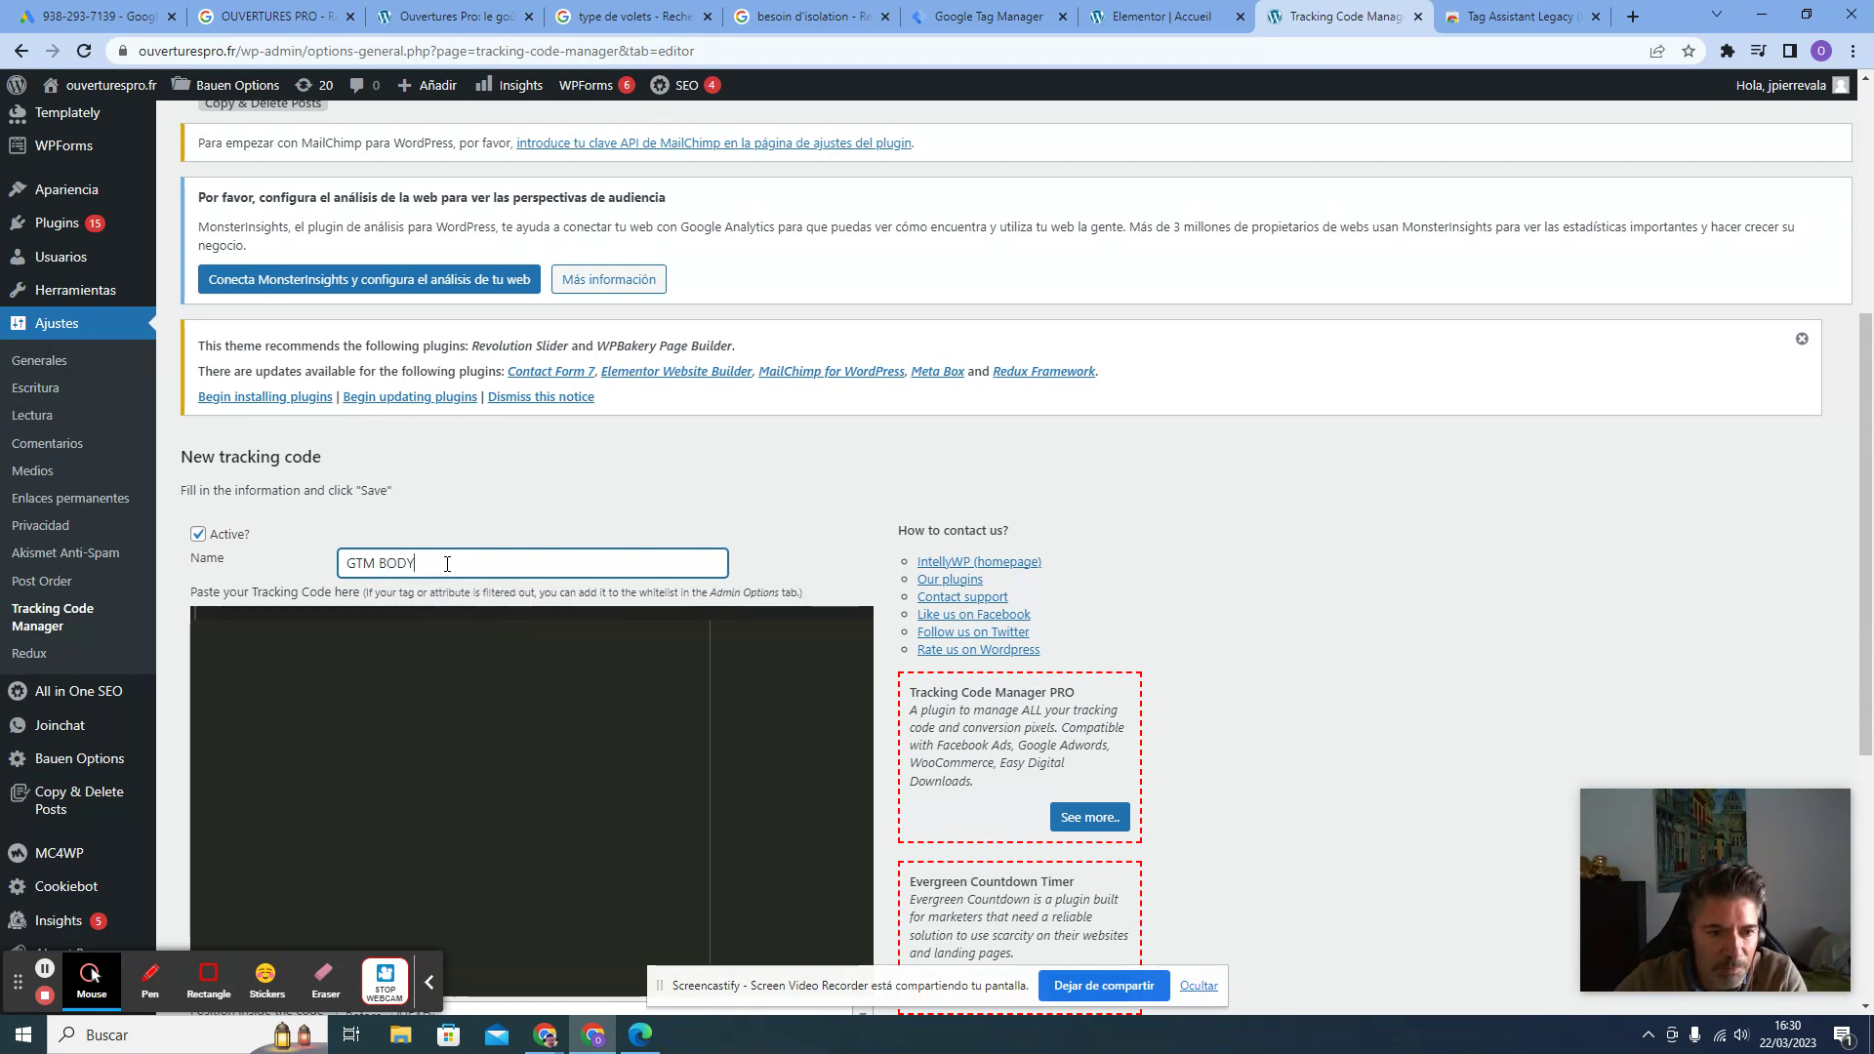
Paste the copied noscript snippet as the GTM BODY code and set its position to After <BODY>
{"action": "right_click", "coordinate": [422, 652]}
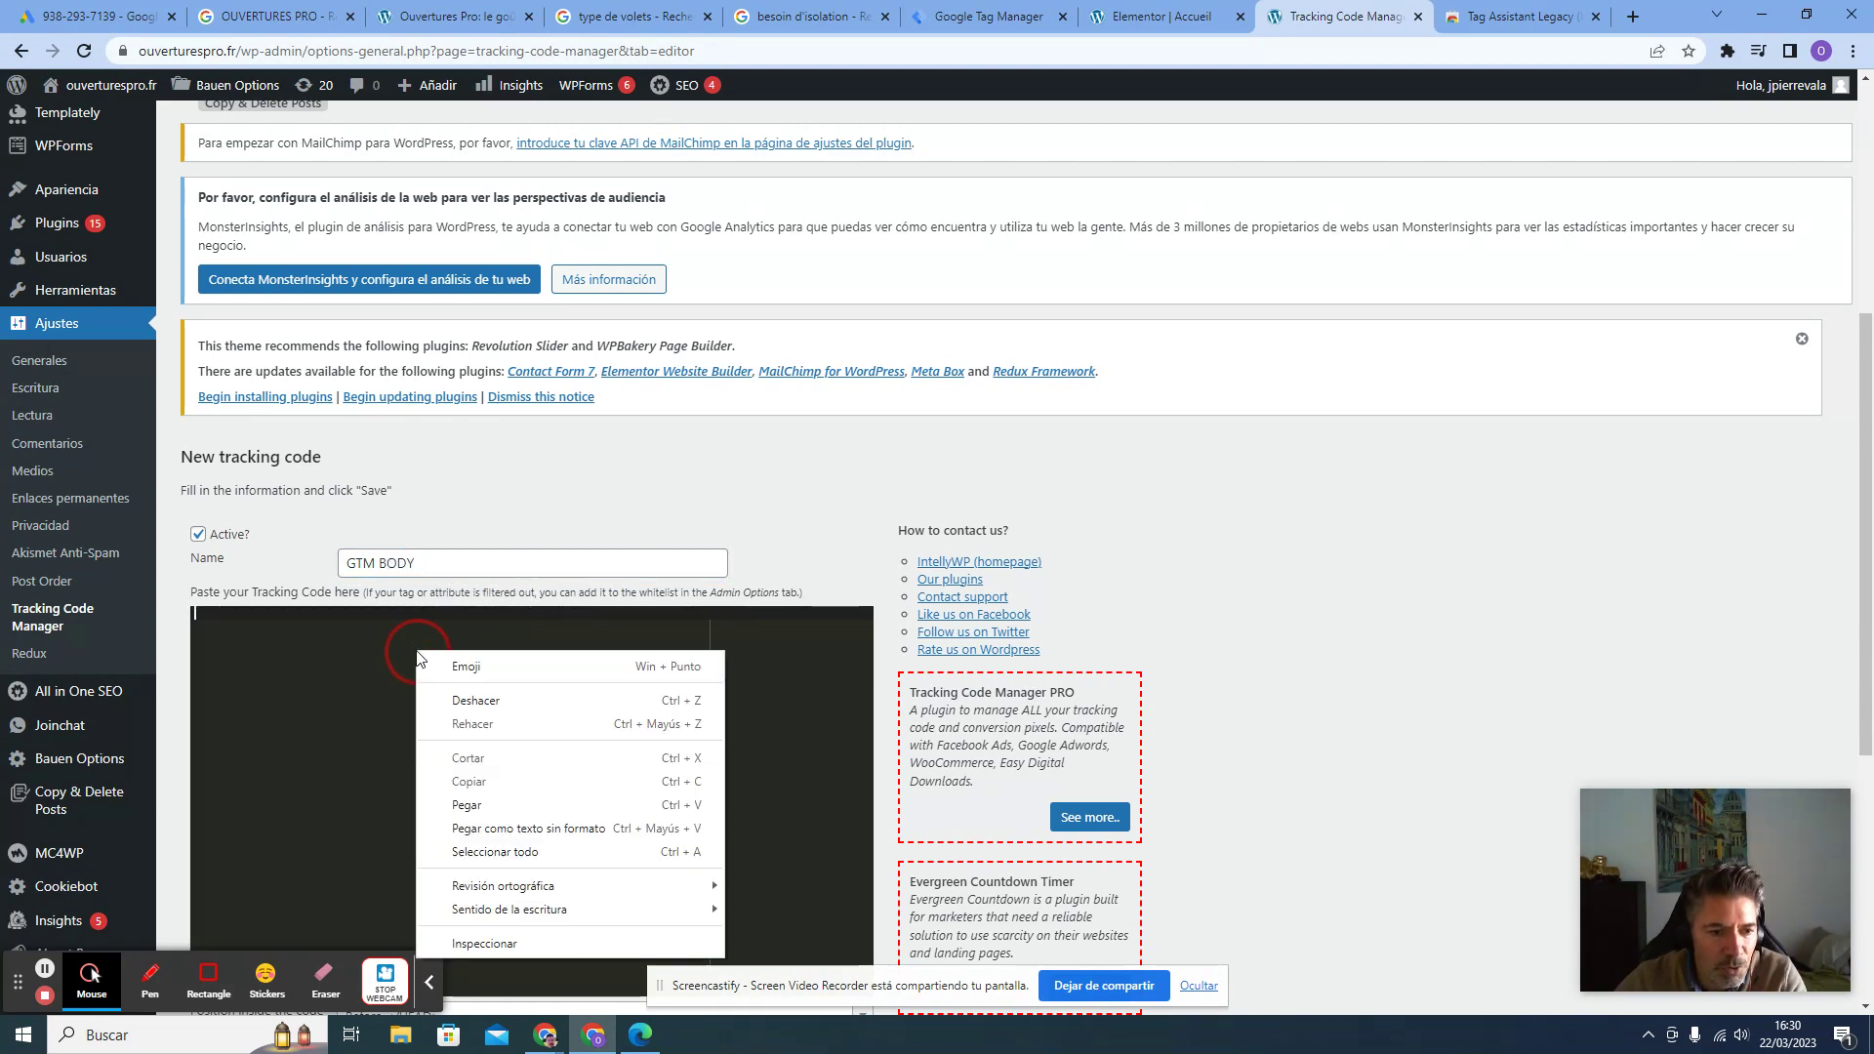
{"action": "left_click", "coordinate": [464, 801]}
{"action": "scroll", "coordinate": [517, 703], "scroll_direction": "down", "scroll_amount": 3}
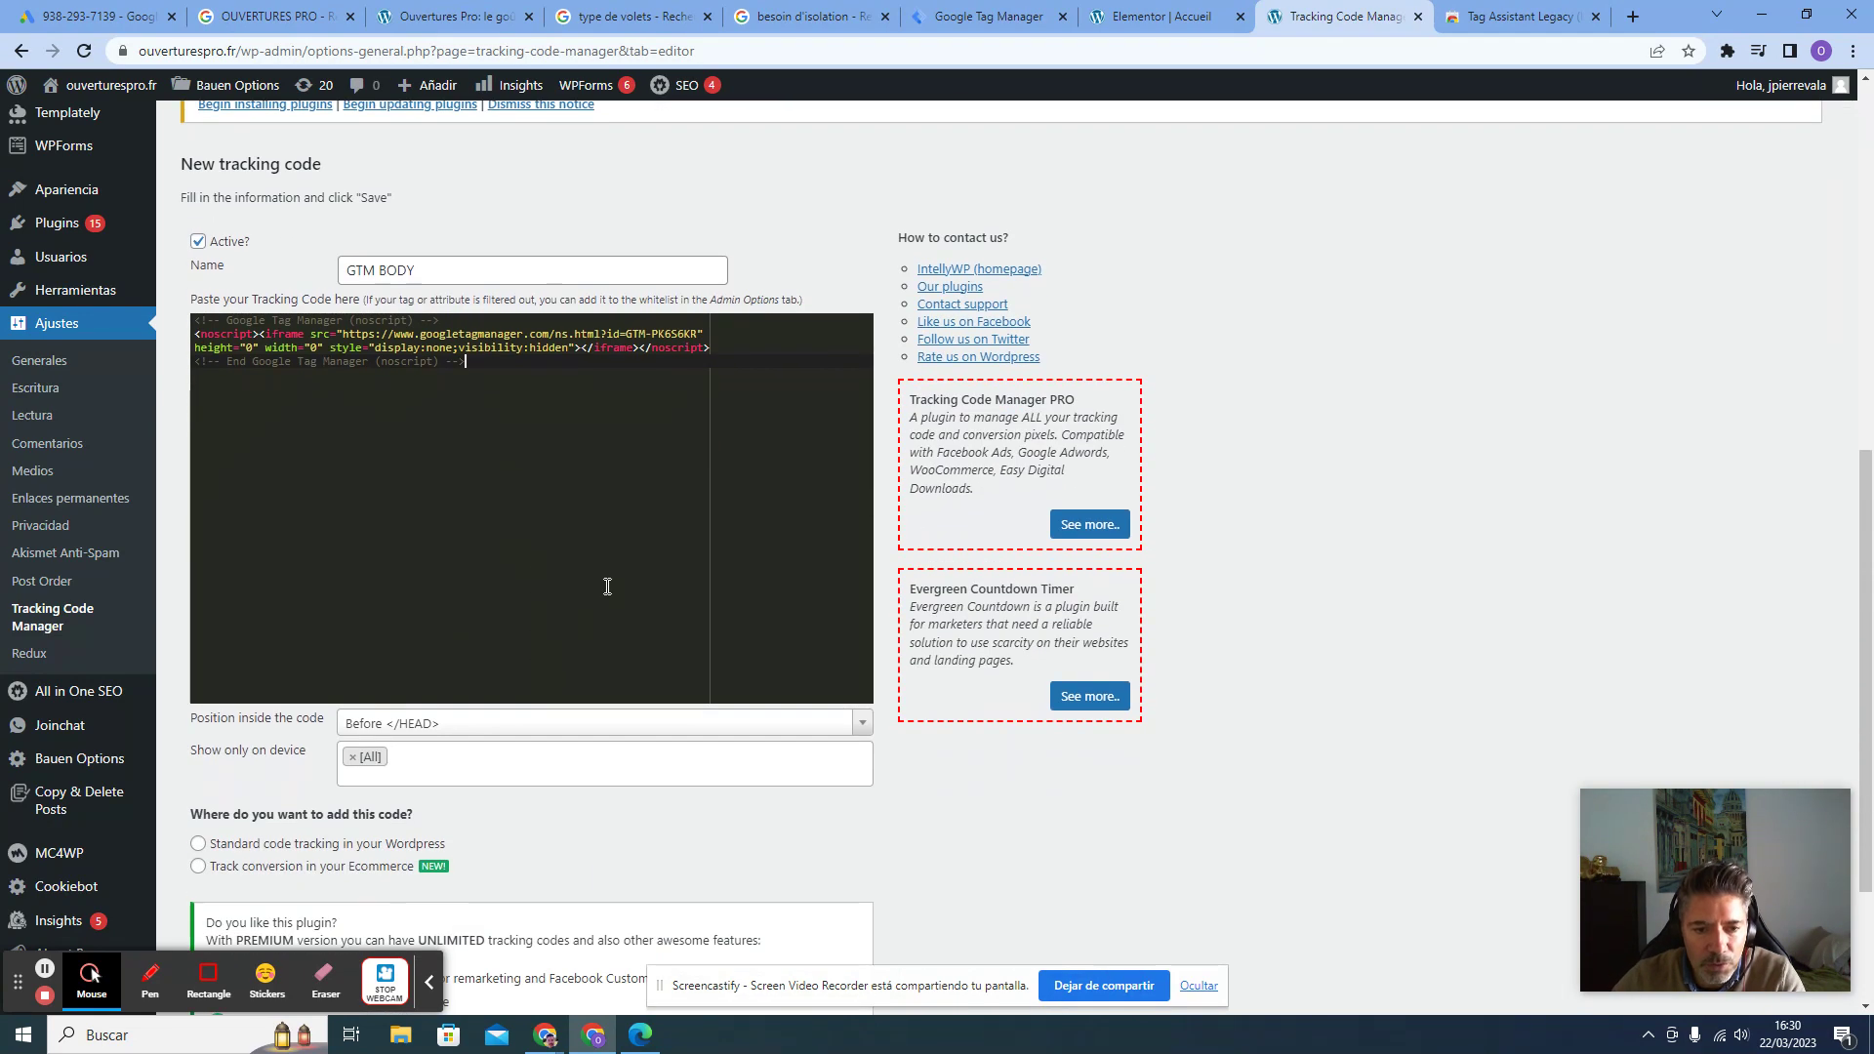
{"action": "scroll", "coordinate": [577, 621], "scroll_direction": "down", "scroll_amount": 2}
{"action": "left_click", "coordinate": [862, 528]}
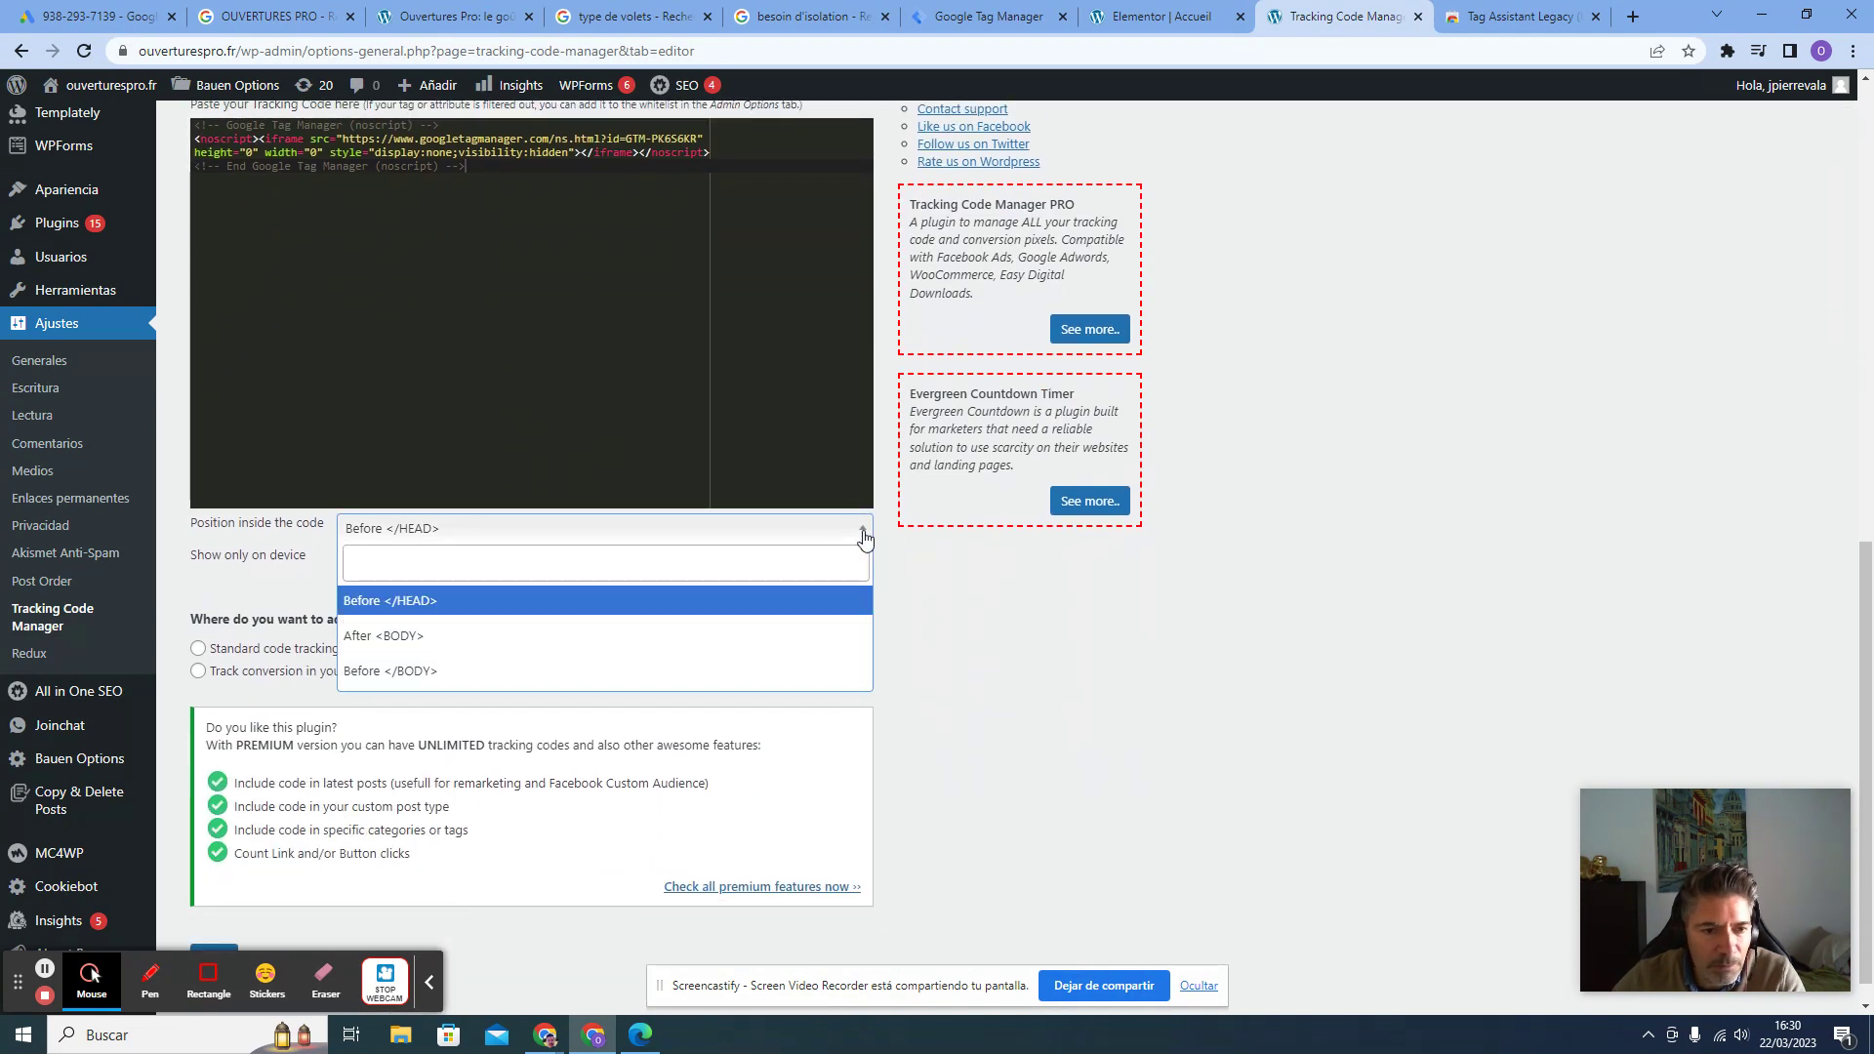
{"action": "left_click", "coordinate": [416, 637]}
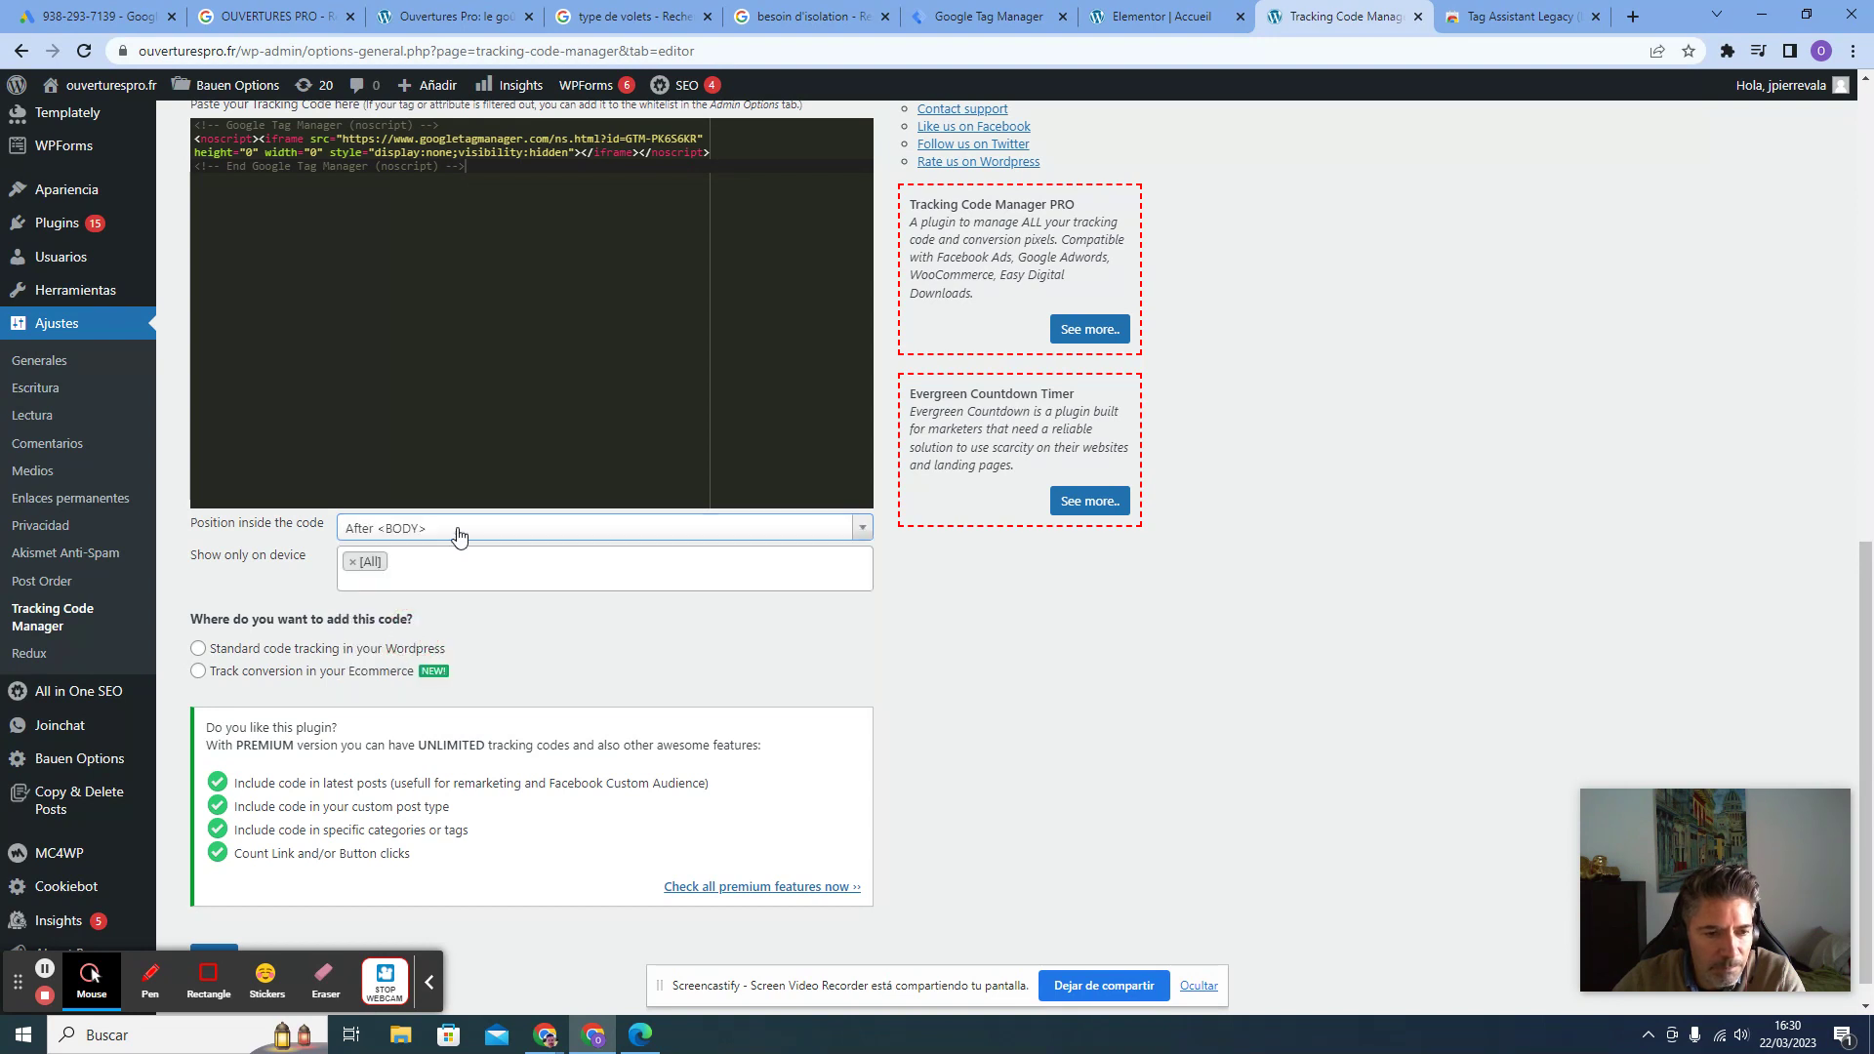
Set GTM BODY to standard code tracking in WordPress across the whole website, and save it
{"action": "left_click", "coordinate": [198, 649]}
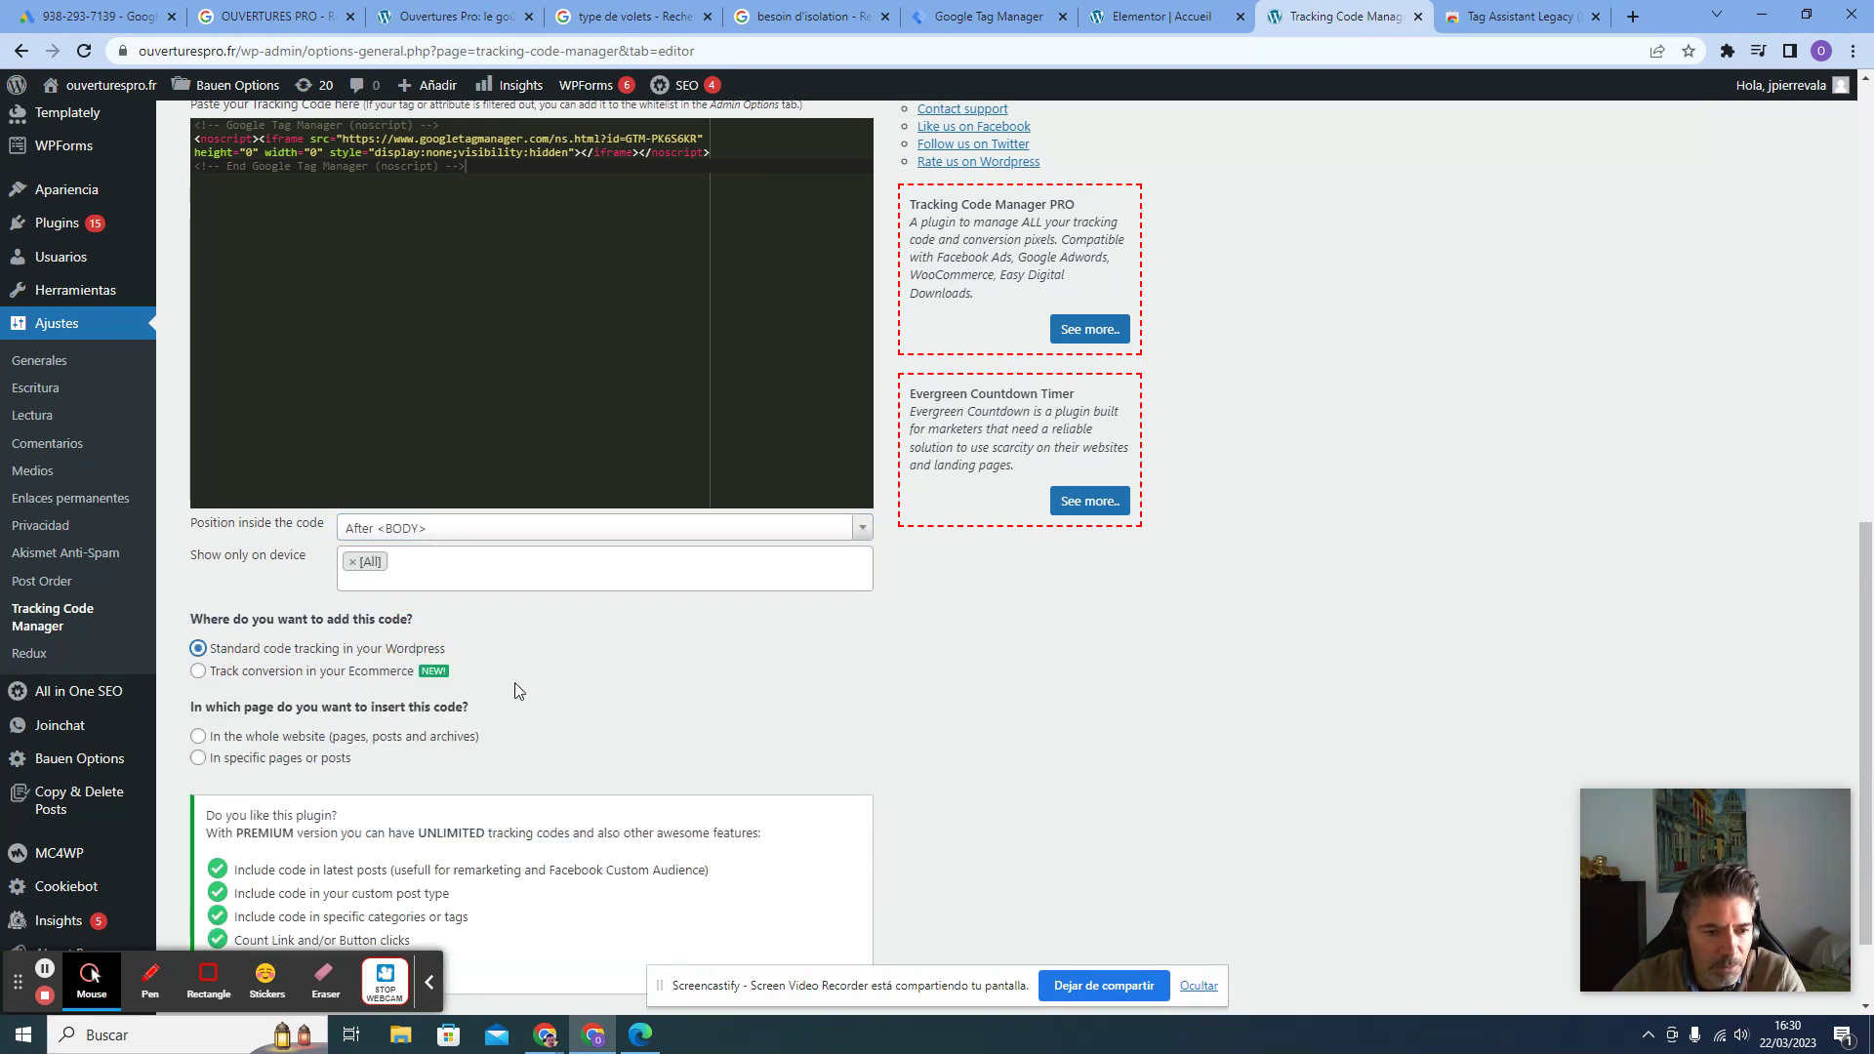
{"action": "scroll", "coordinate": [254, 626], "scroll_direction": "down", "scroll_amount": 1}
{"action": "left_click", "coordinate": [198, 639]}
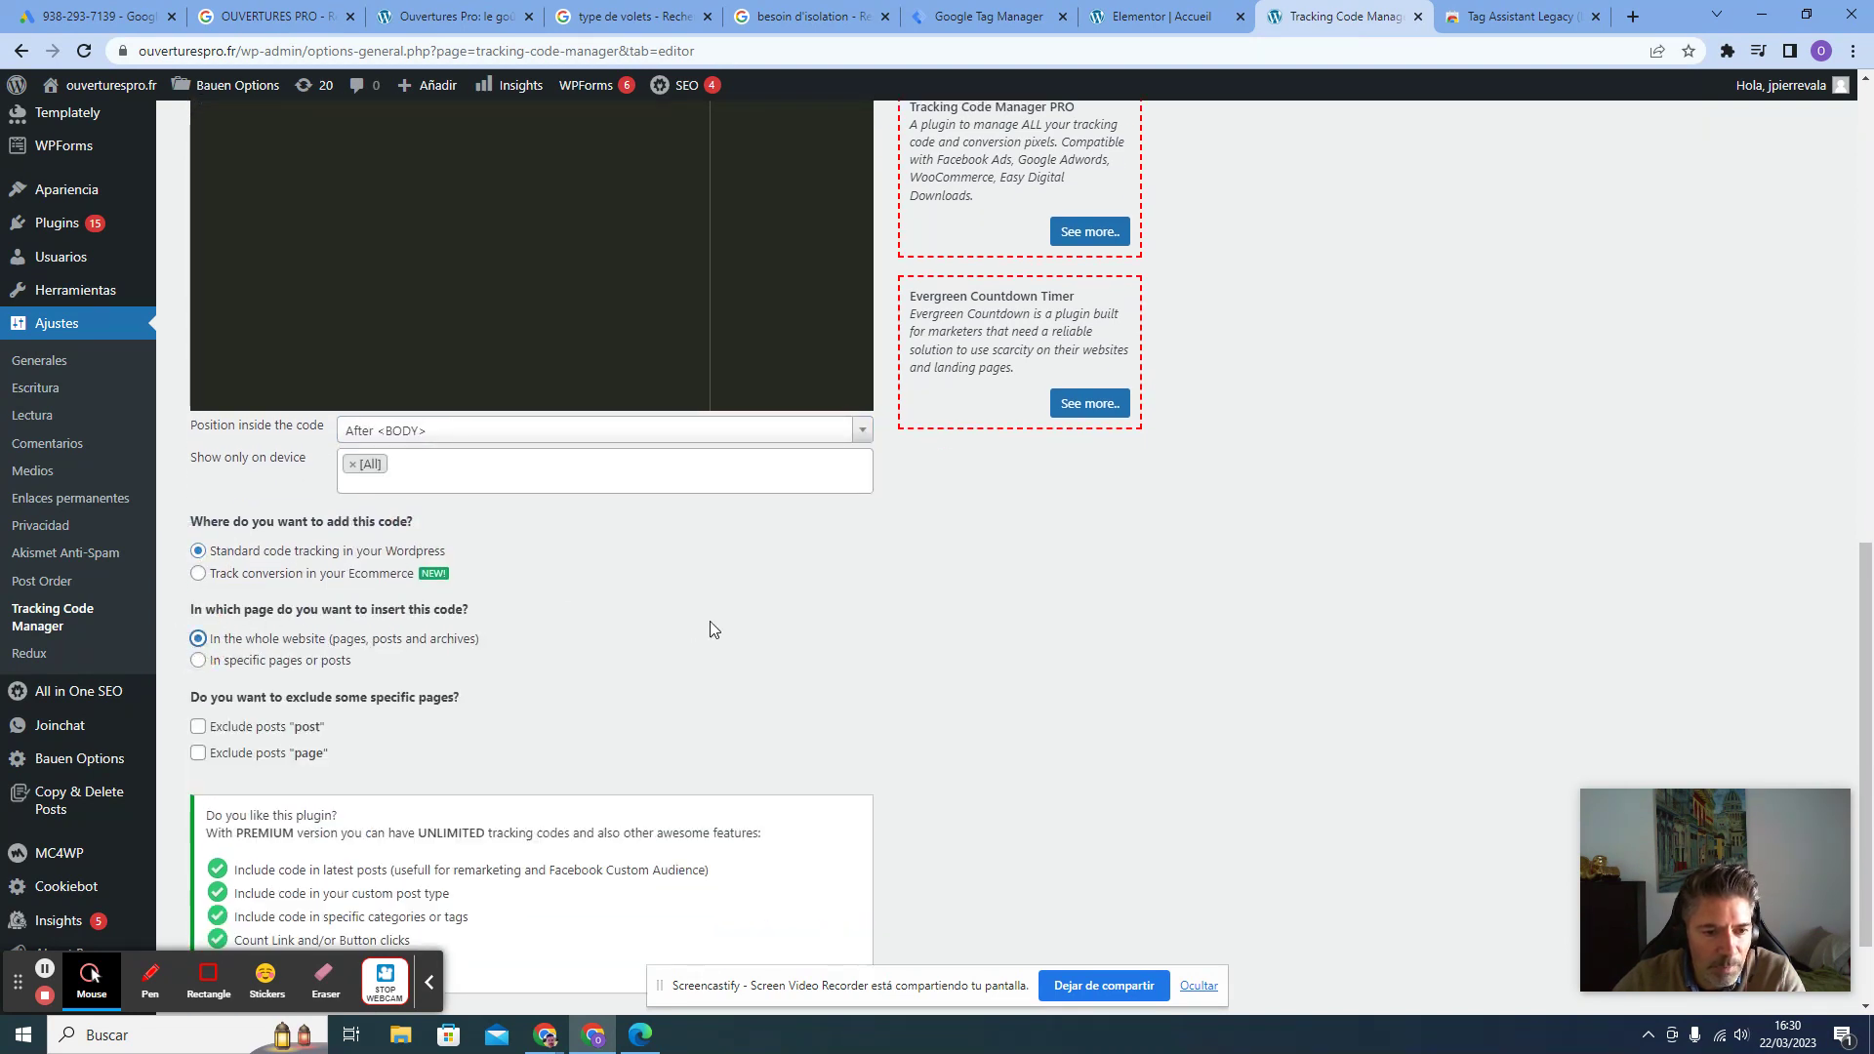
{"action": "scroll", "coordinate": [599, 788], "scroll_direction": "down", "scroll_amount": 1}
{"action": "left_click", "coordinate": [202, 932]}
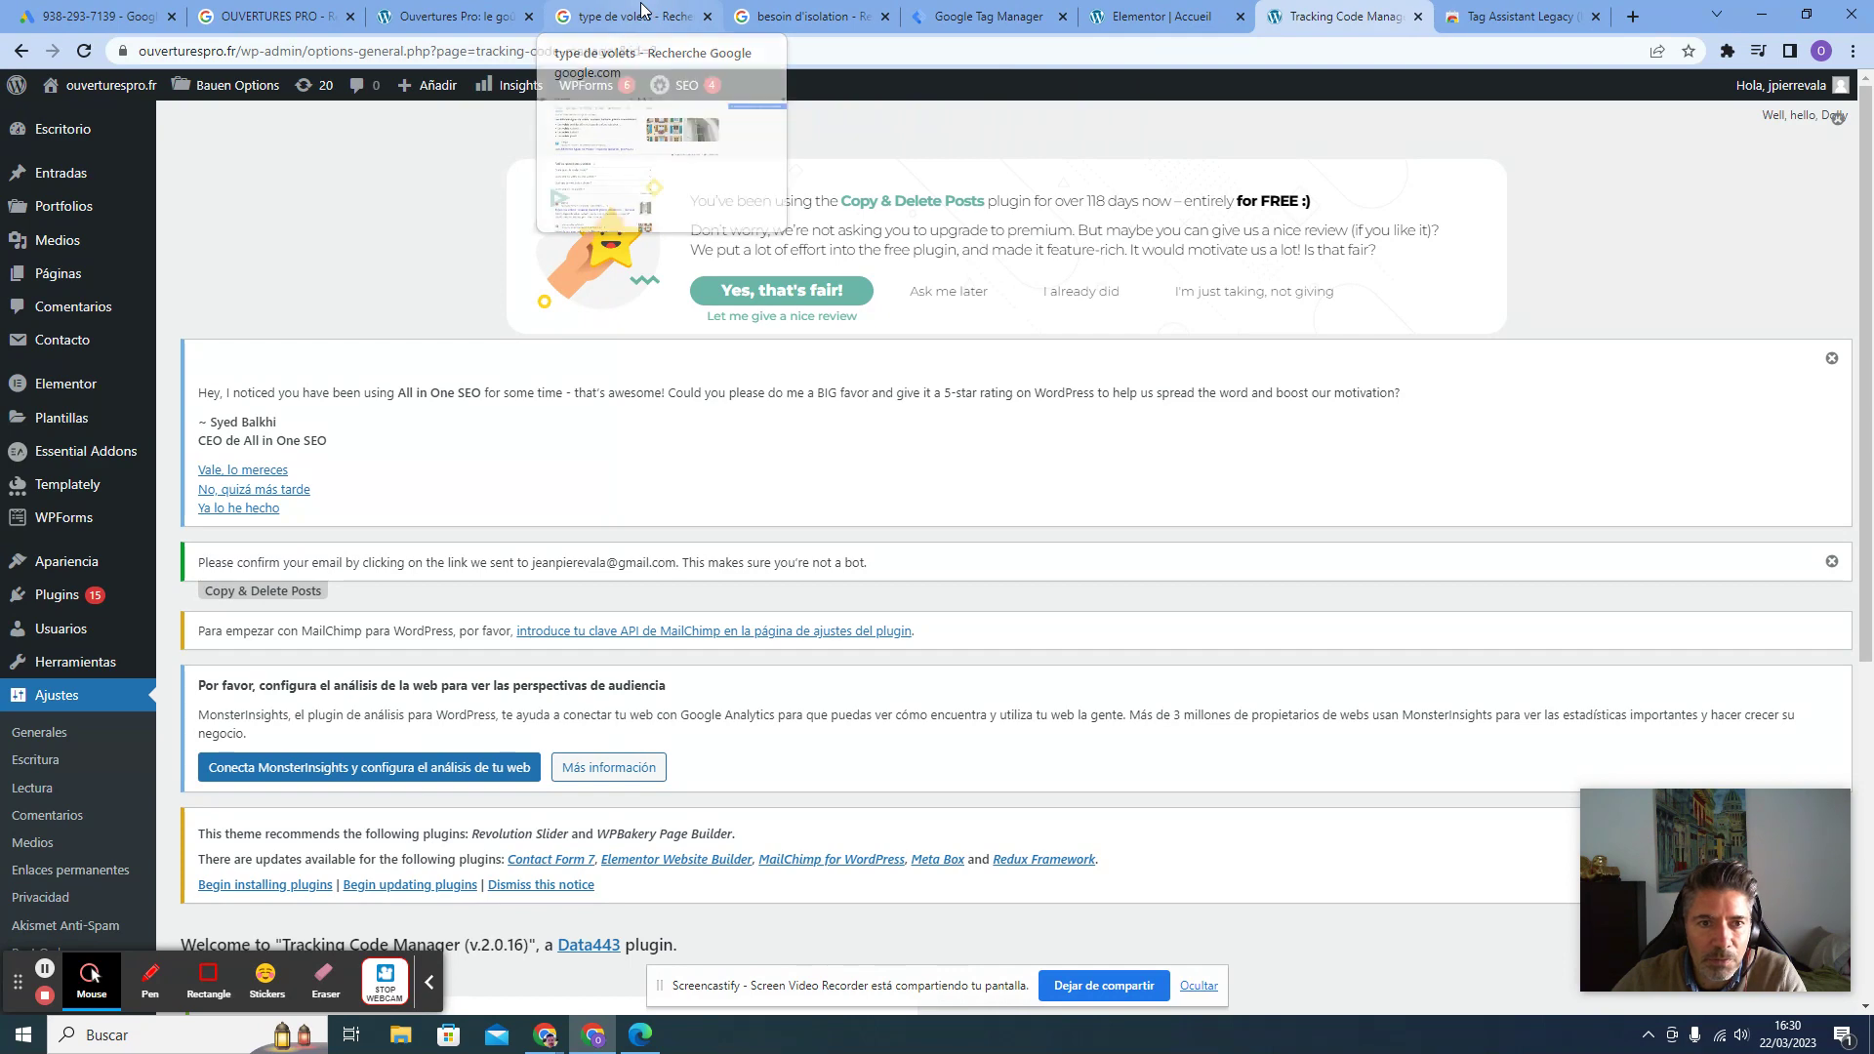
{"action": "left_click", "coordinate": [561, 14]}
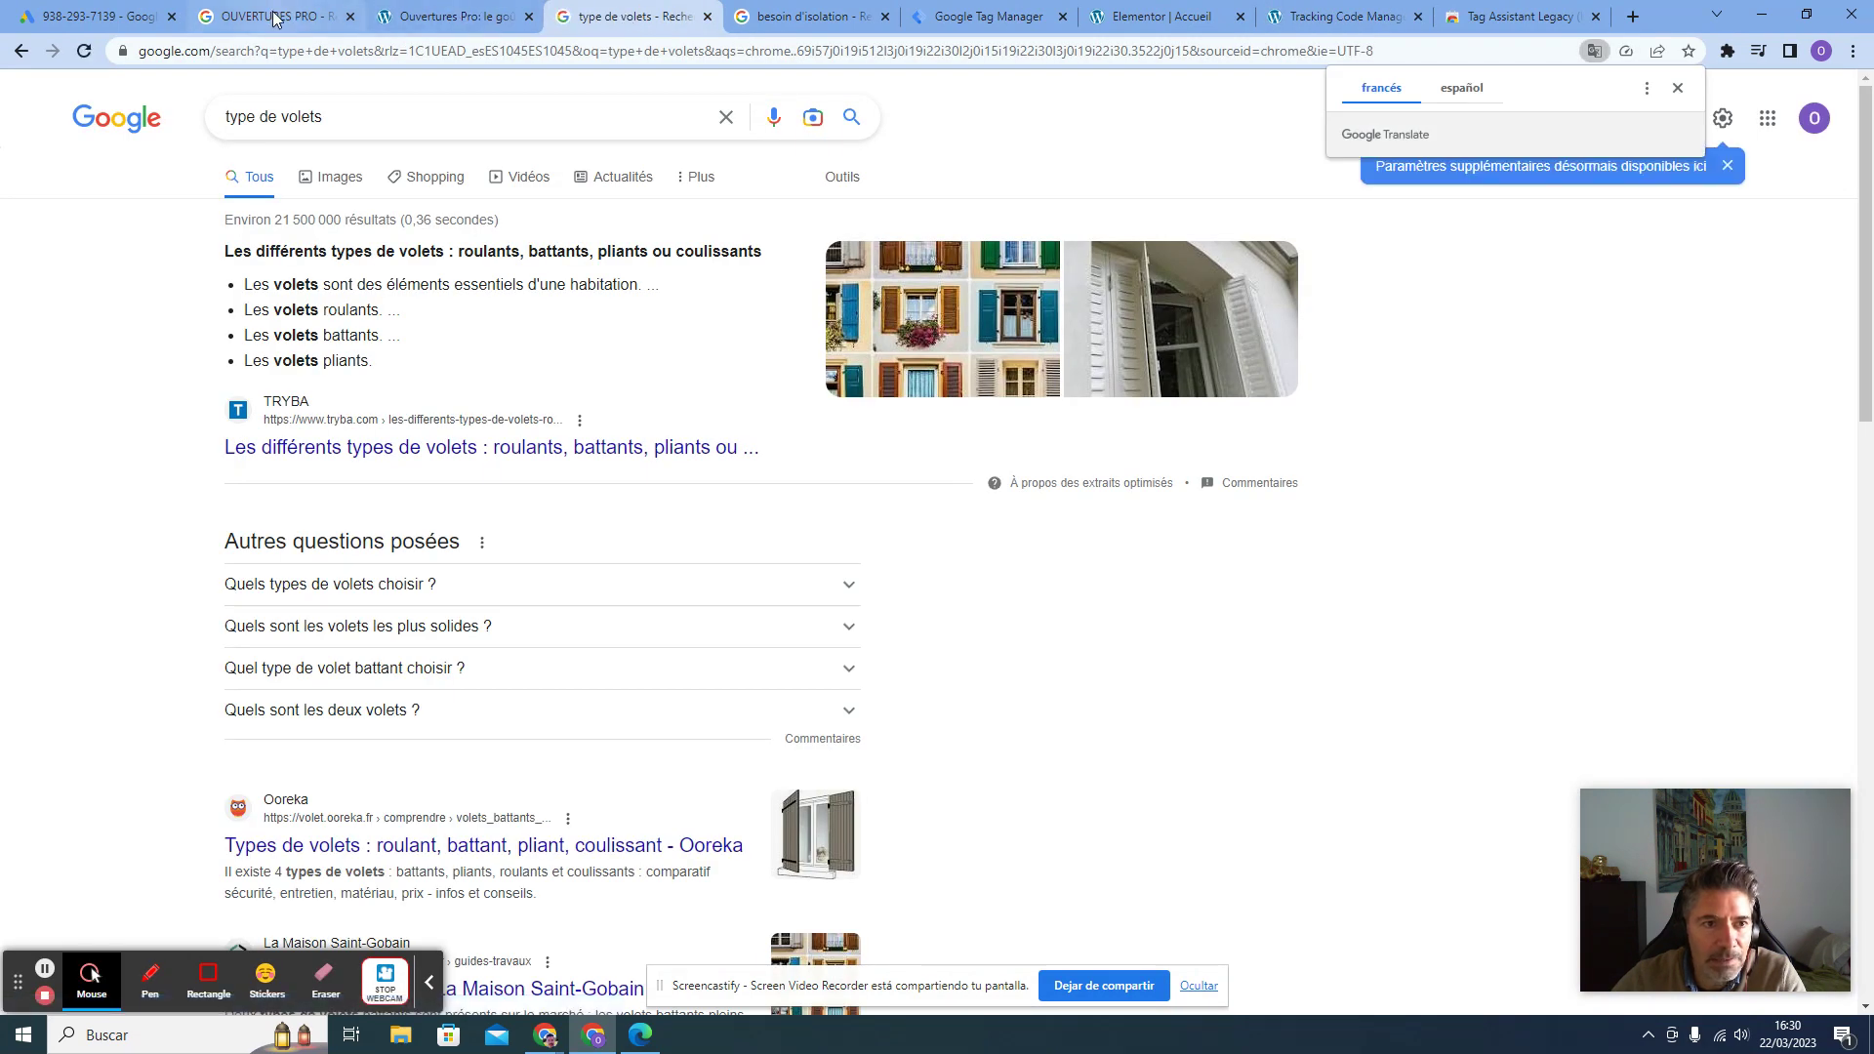
{"action": "left_click", "coordinate": [283, 15]}
{"action": "left_click", "coordinate": [481, 17]}
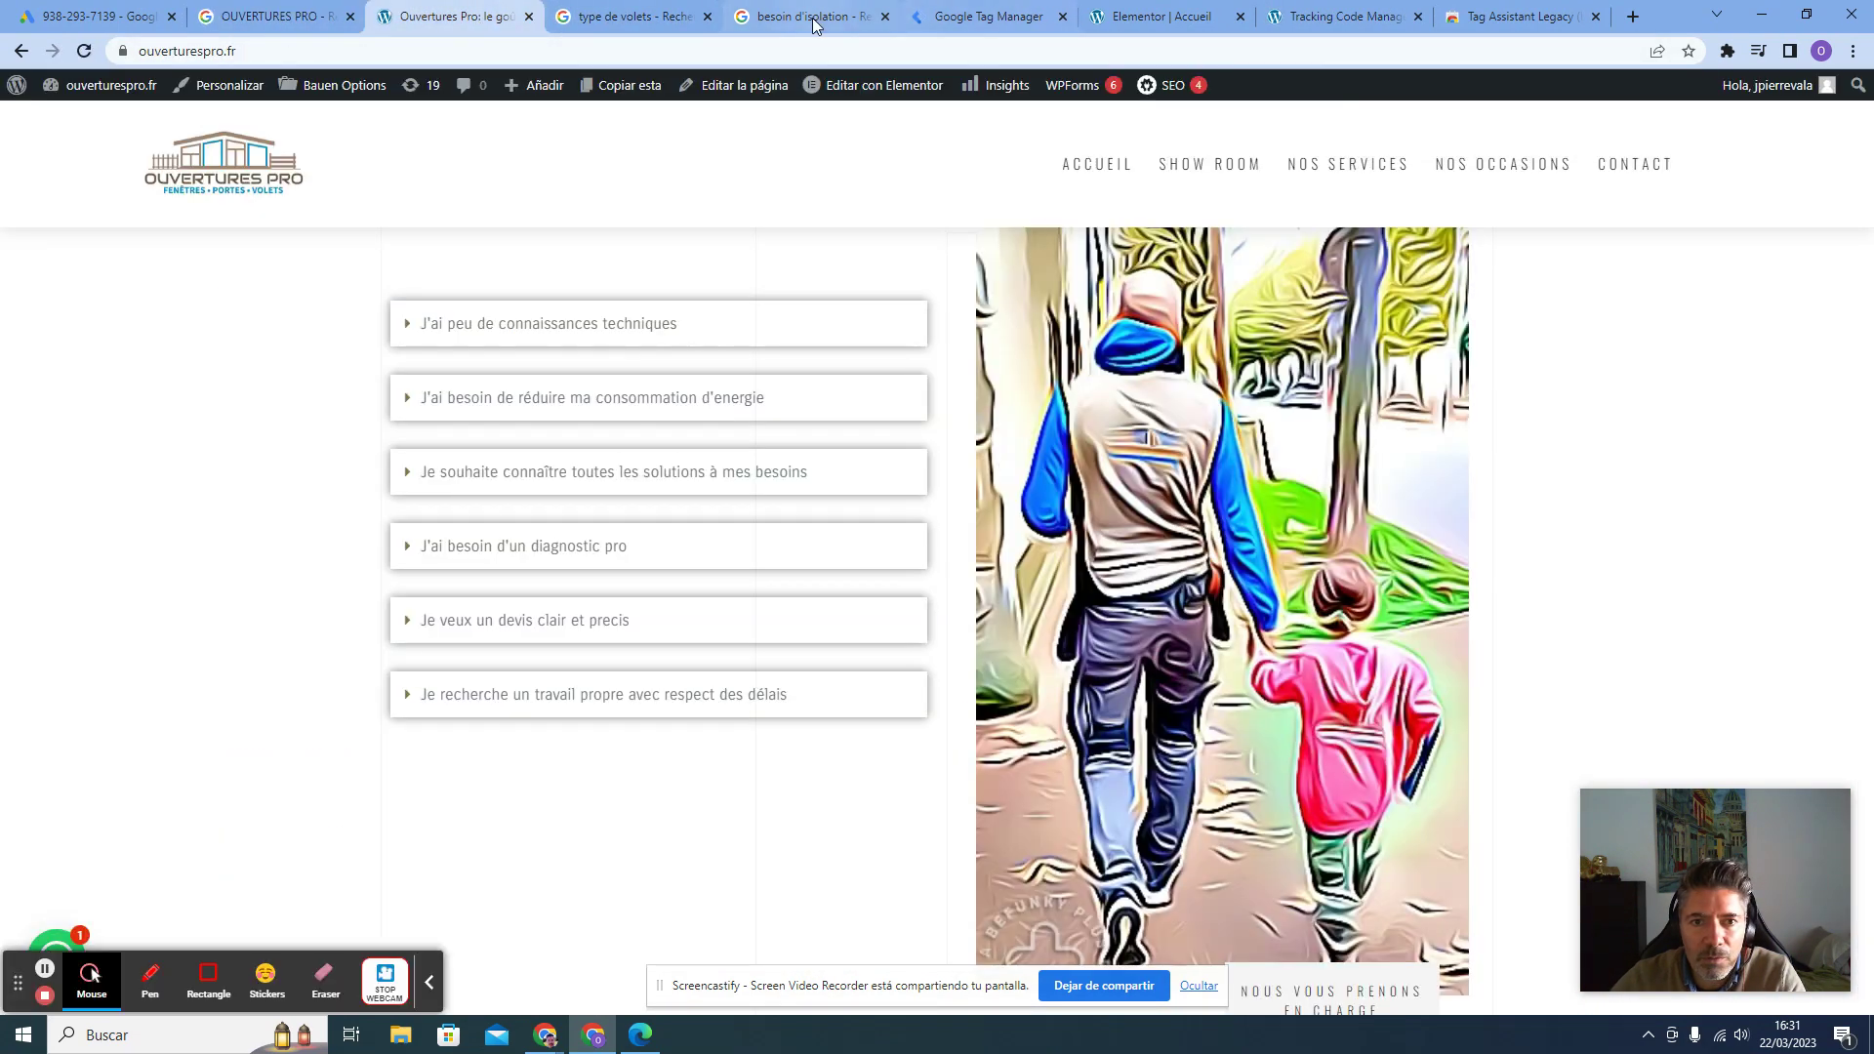
{"action": "left_click", "coordinate": [810, 17]}
{"action": "left_click_drag", "start_coordinate": [385, 117], "coordinate": [195, 117]}
{"action": "key", "text": "ctrl+c"}
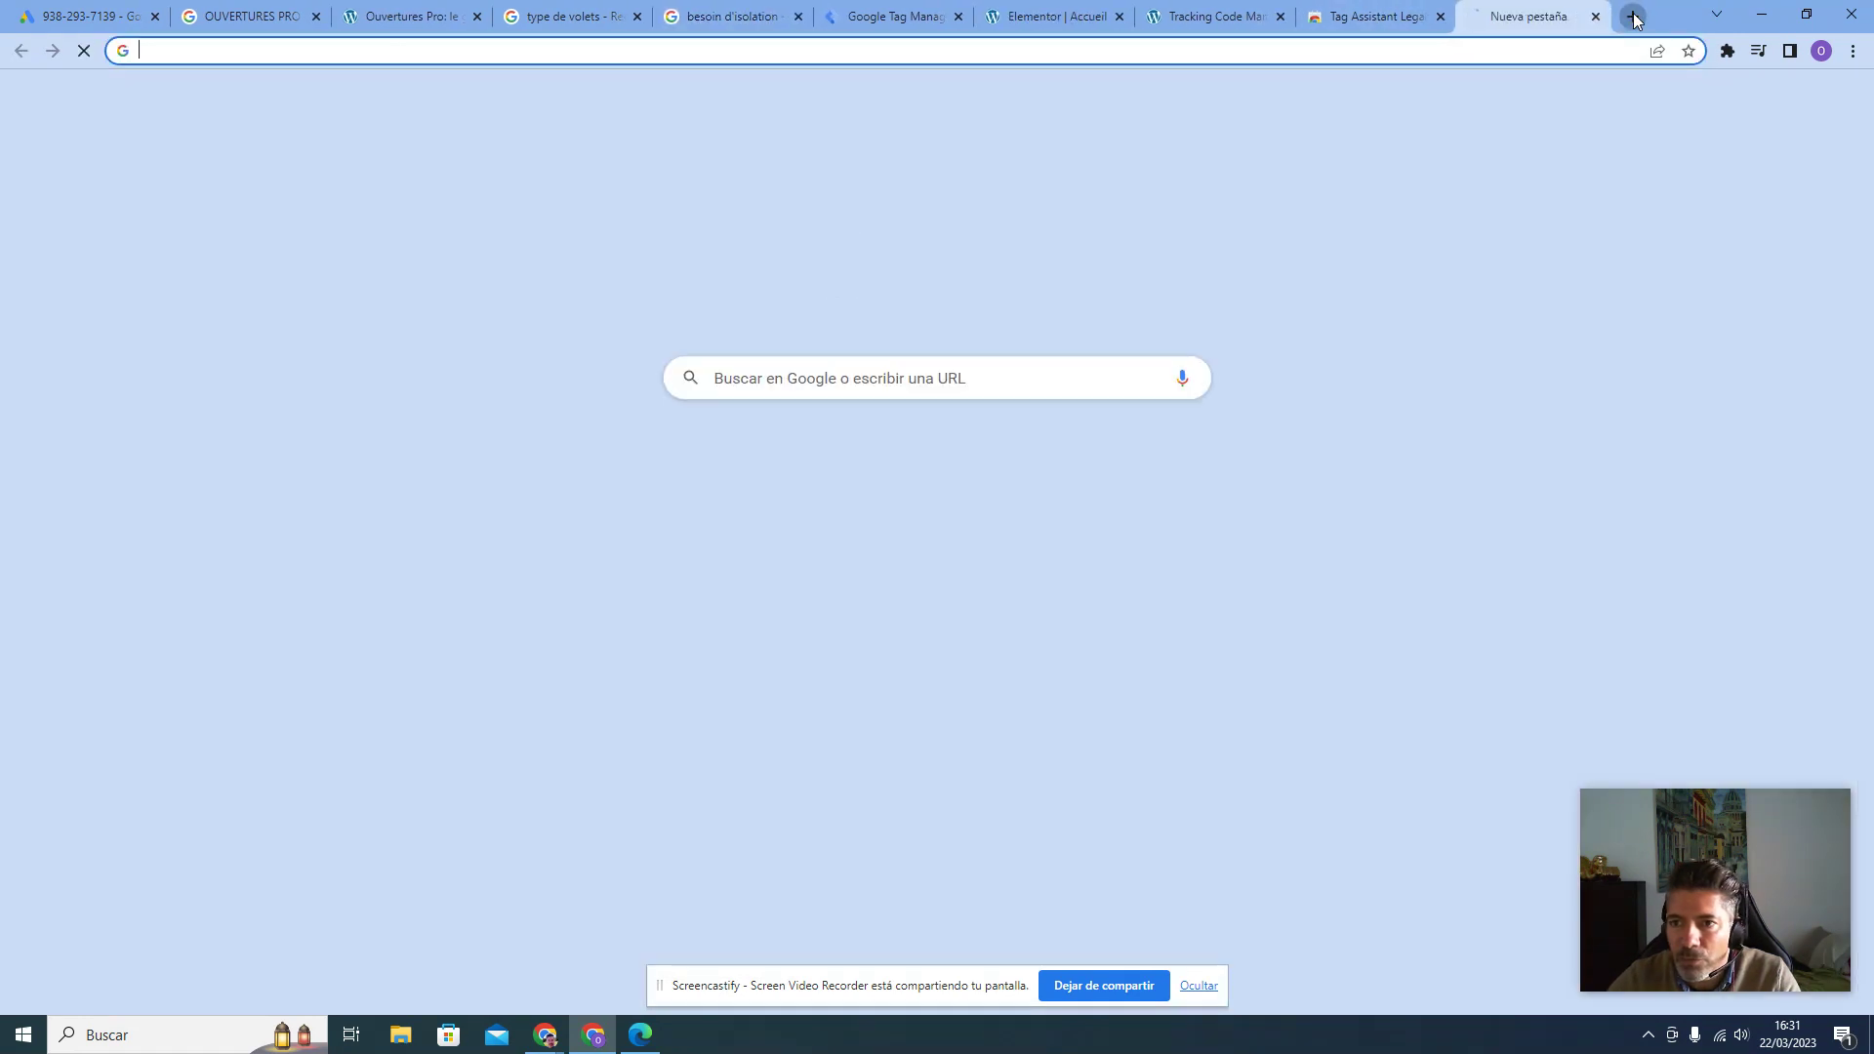
{"action": "left_click", "coordinate": [1633, 15]}
{"action": "left_click", "coordinate": [849, 377]}
{"action": "key", "text": "ctrl+v"}
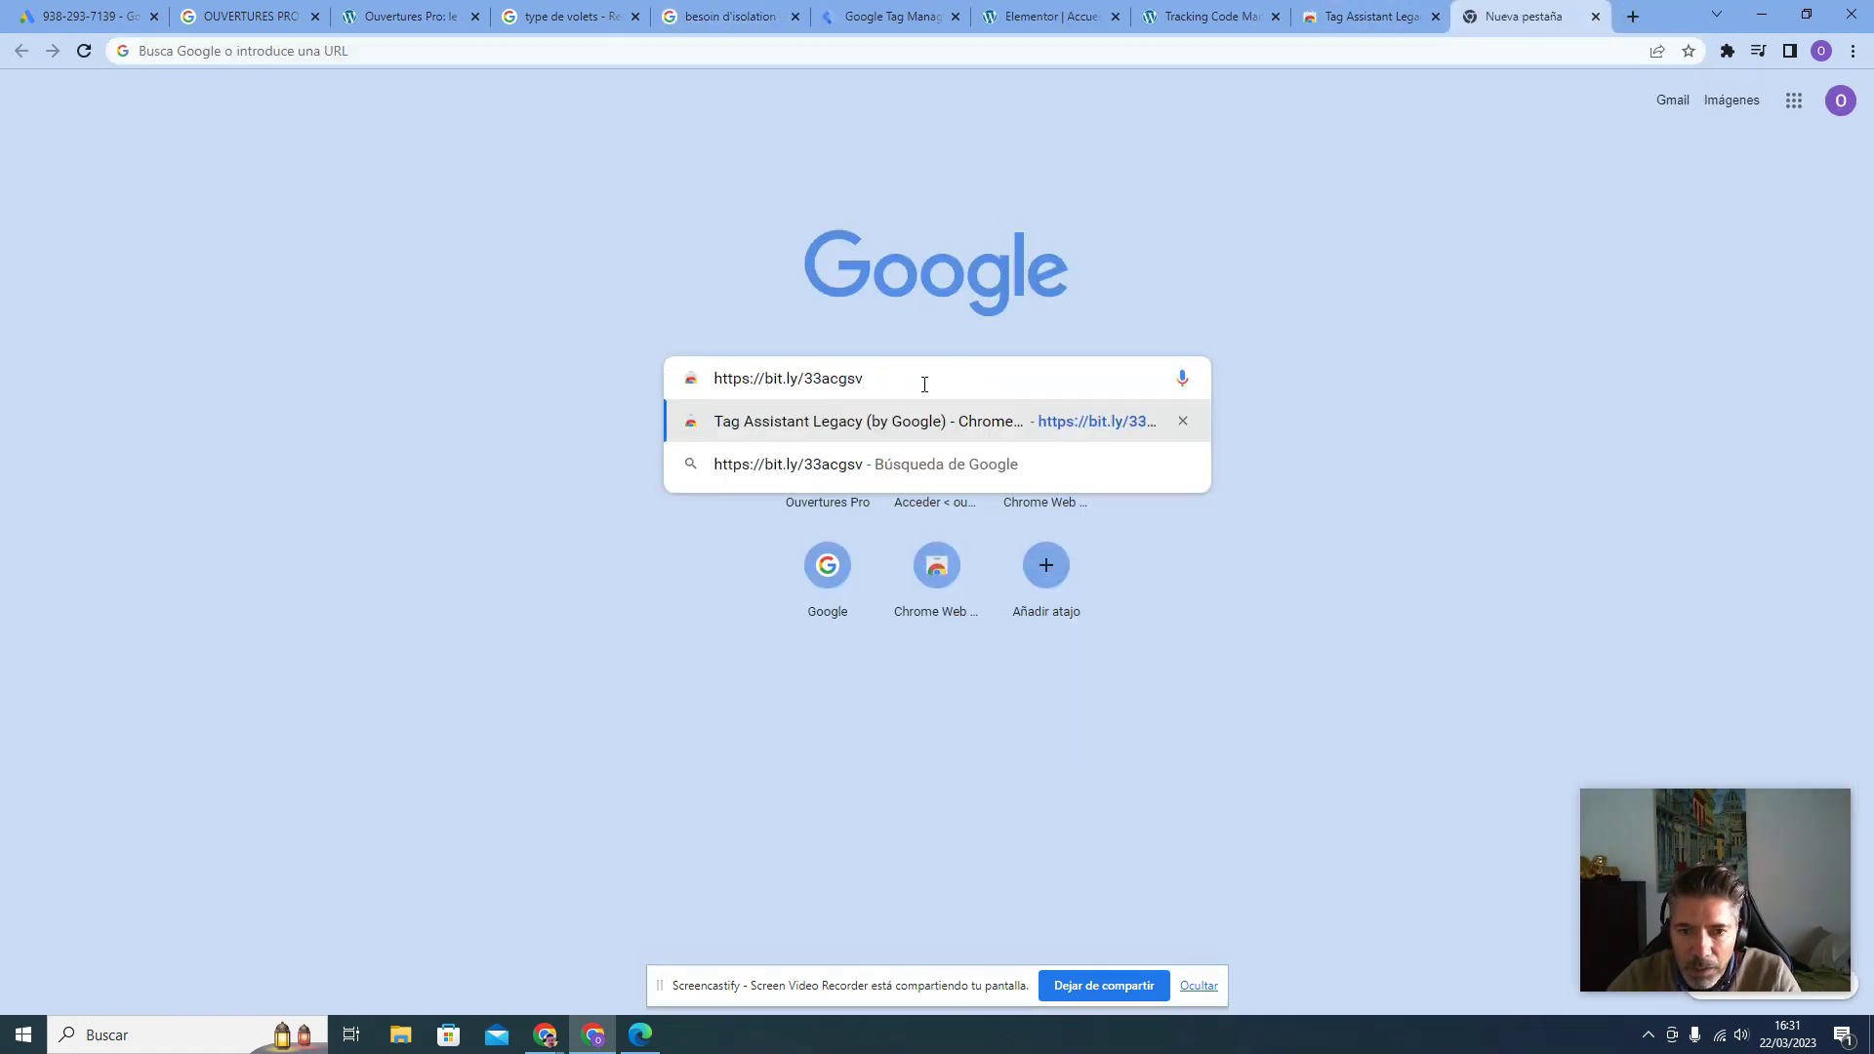
{"action": "key", "text": "Return"}
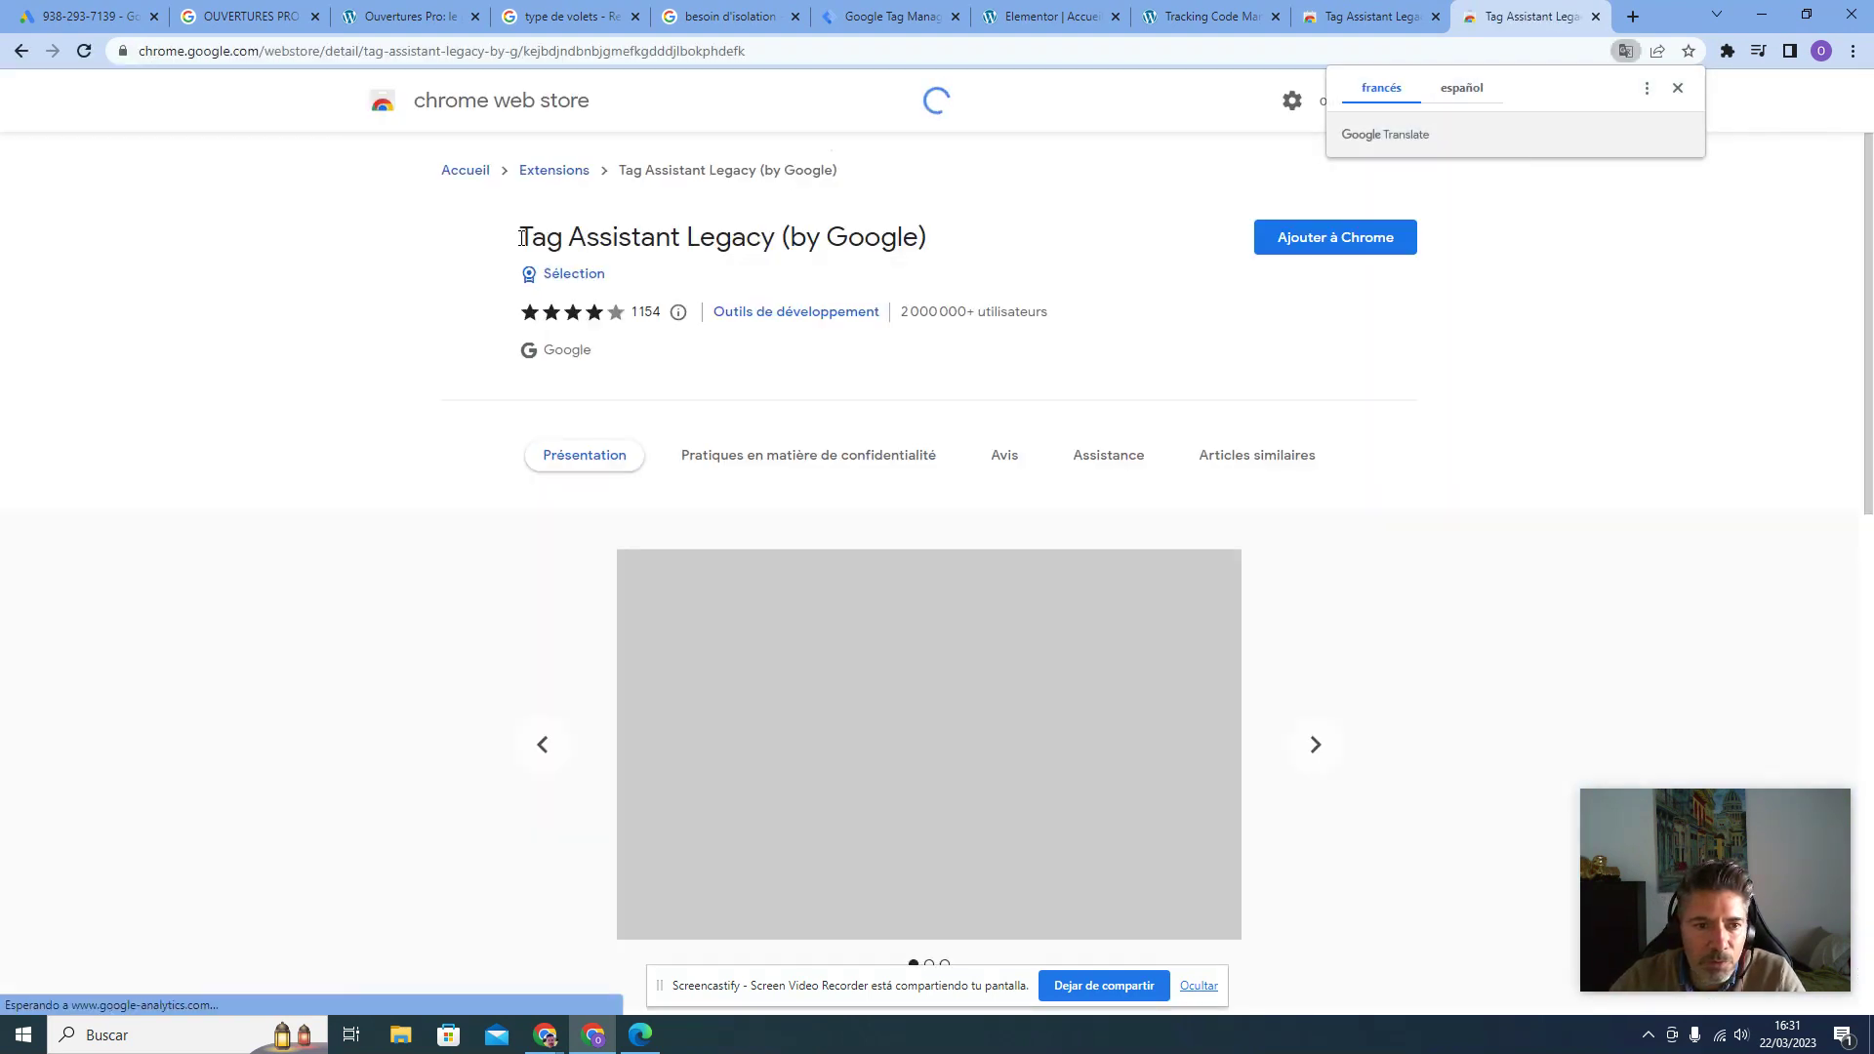
Add the Tag Assistant Legacy (by Google) extension to Chrome and reload its store page
{"action": "left_click", "coordinate": [1362, 236]}
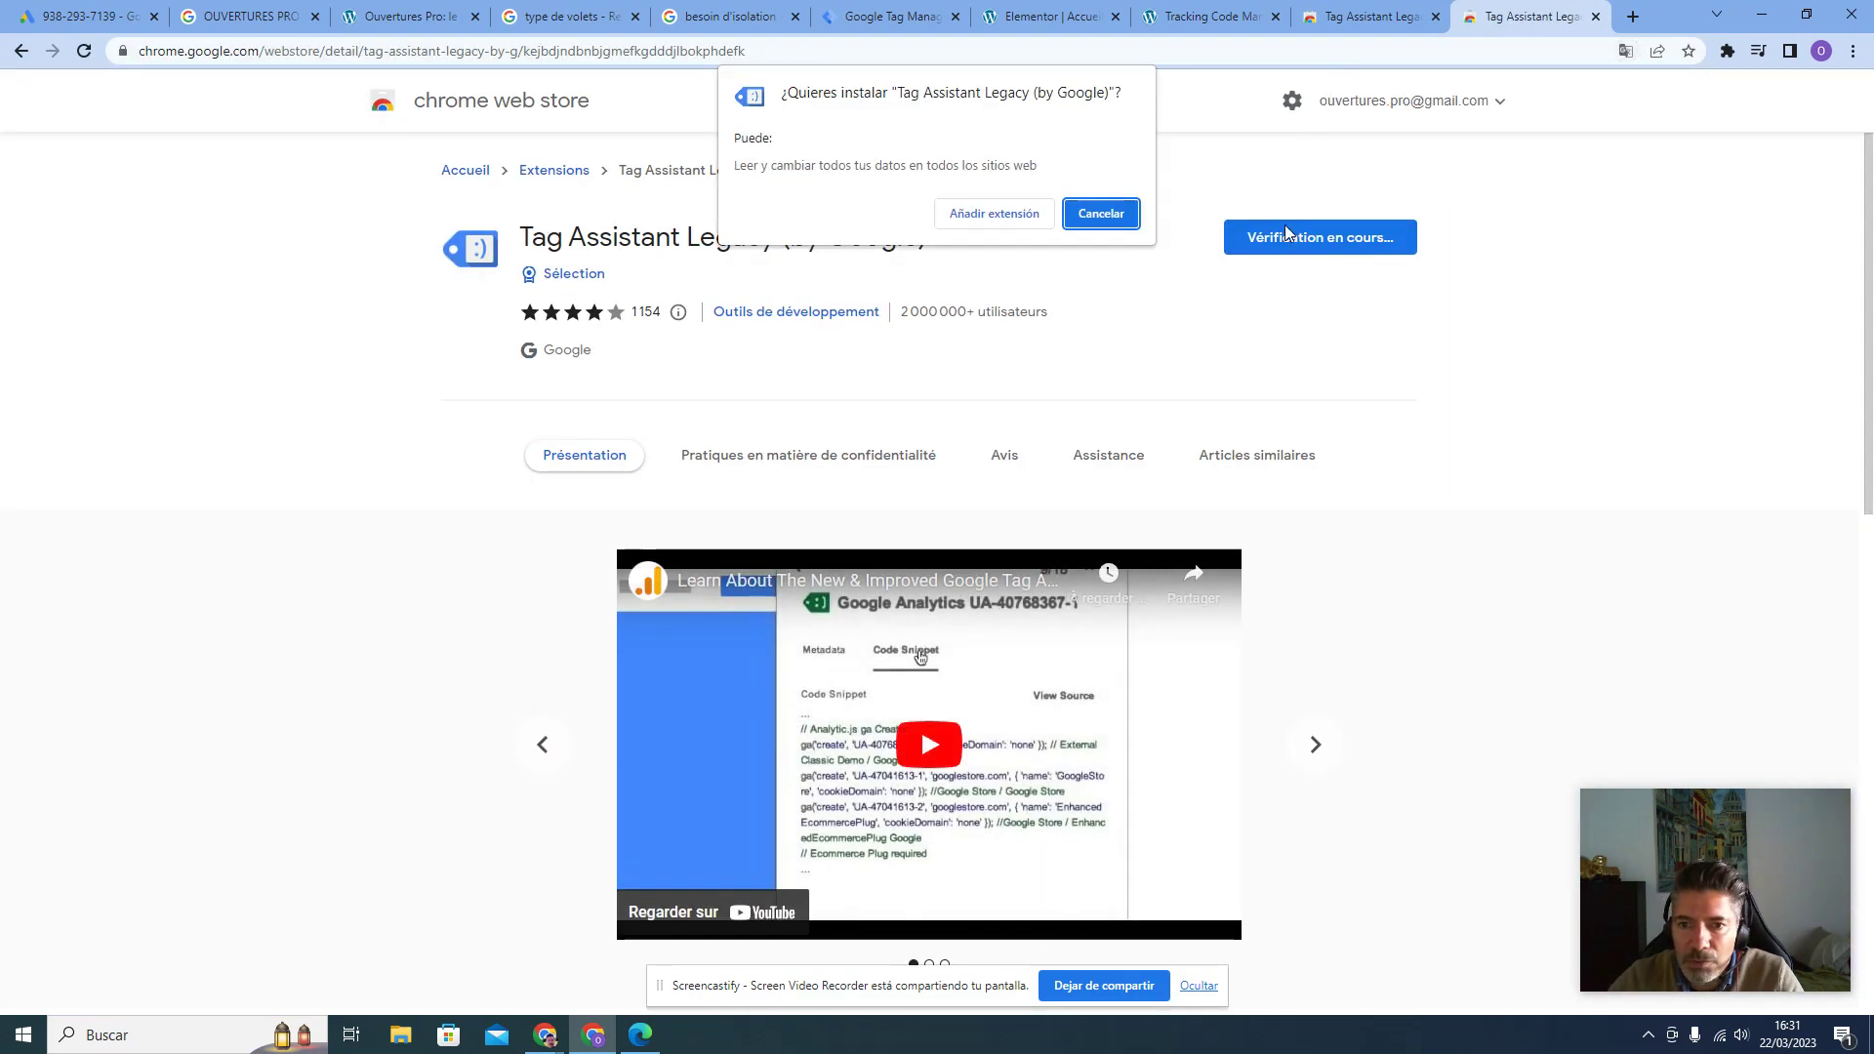
{"action": "left_click", "coordinate": [1020, 222]}
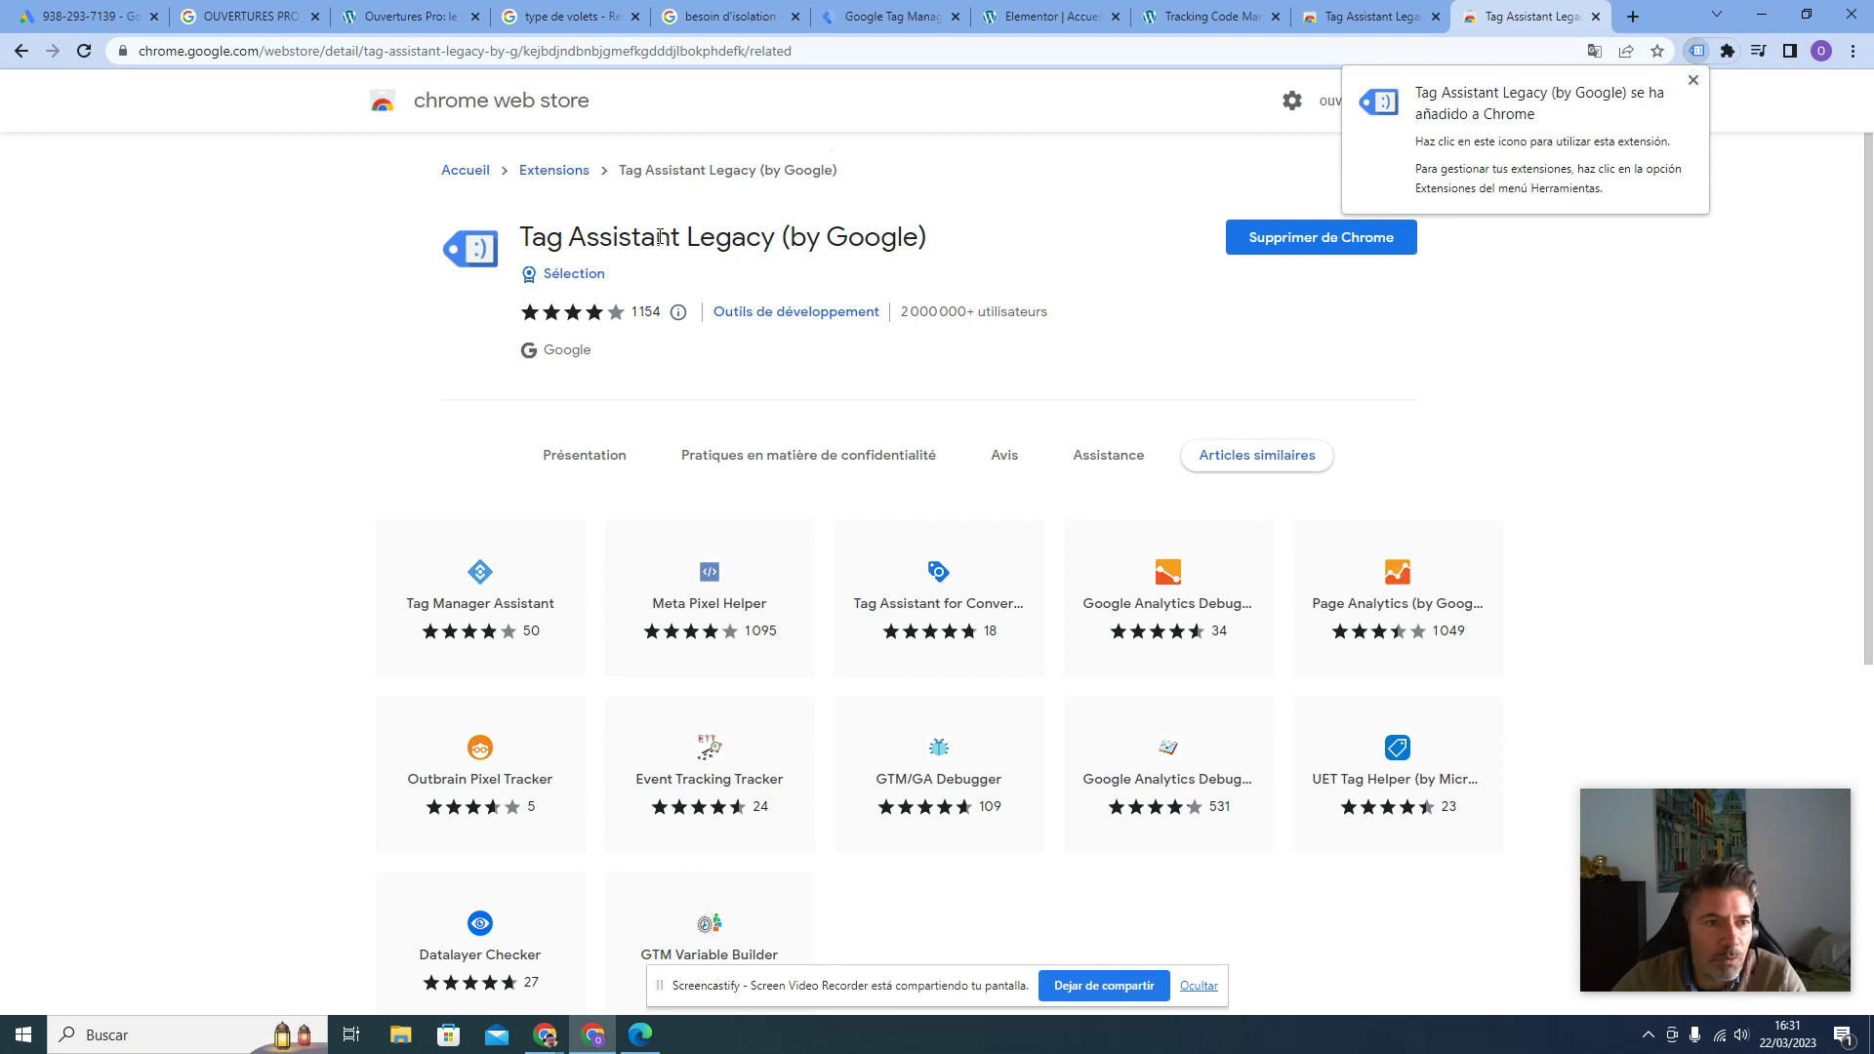
{"action": "left_click", "coordinate": [90, 55]}
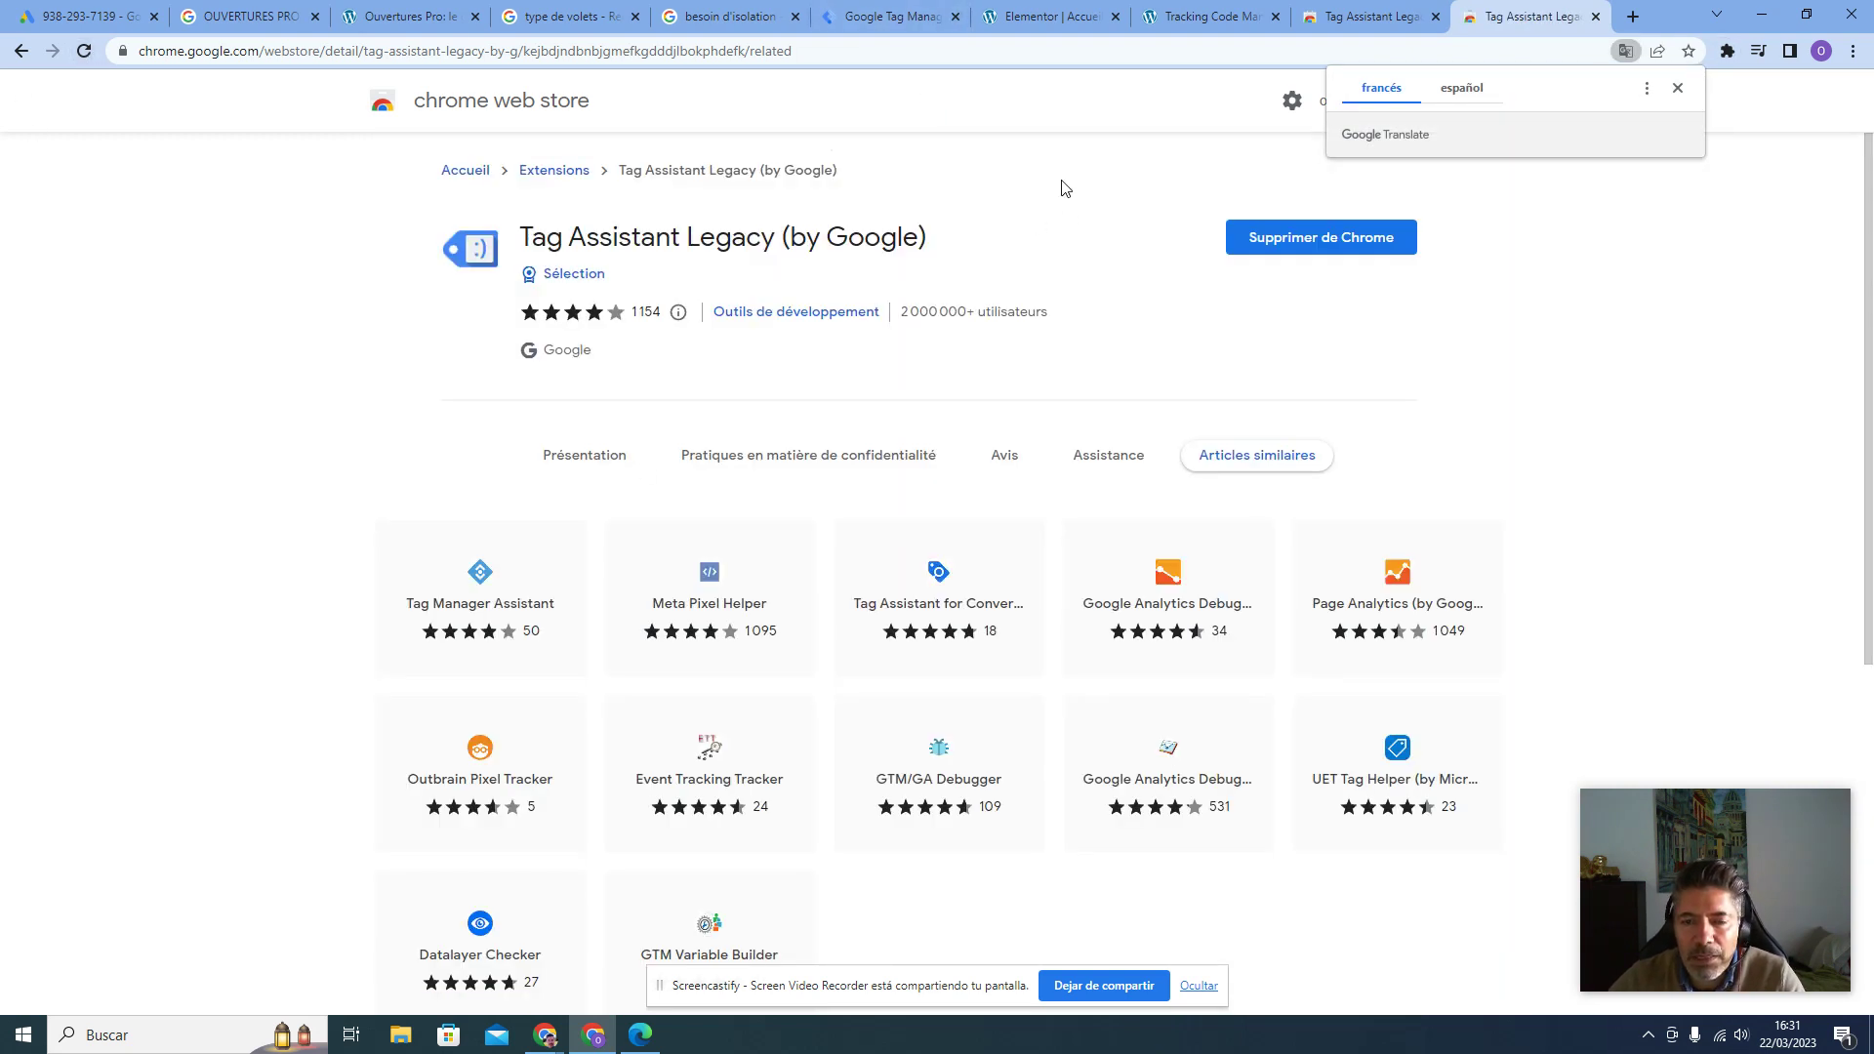
Go back to Tracking Code Manager in WordPress and review the list of saved tracking codes
{"action": "left_click", "coordinate": [1220, 21]}
{"action": "scroll", "coordinate": [750, 622], "scroll_direction": "down", "scroll_amount": 5}
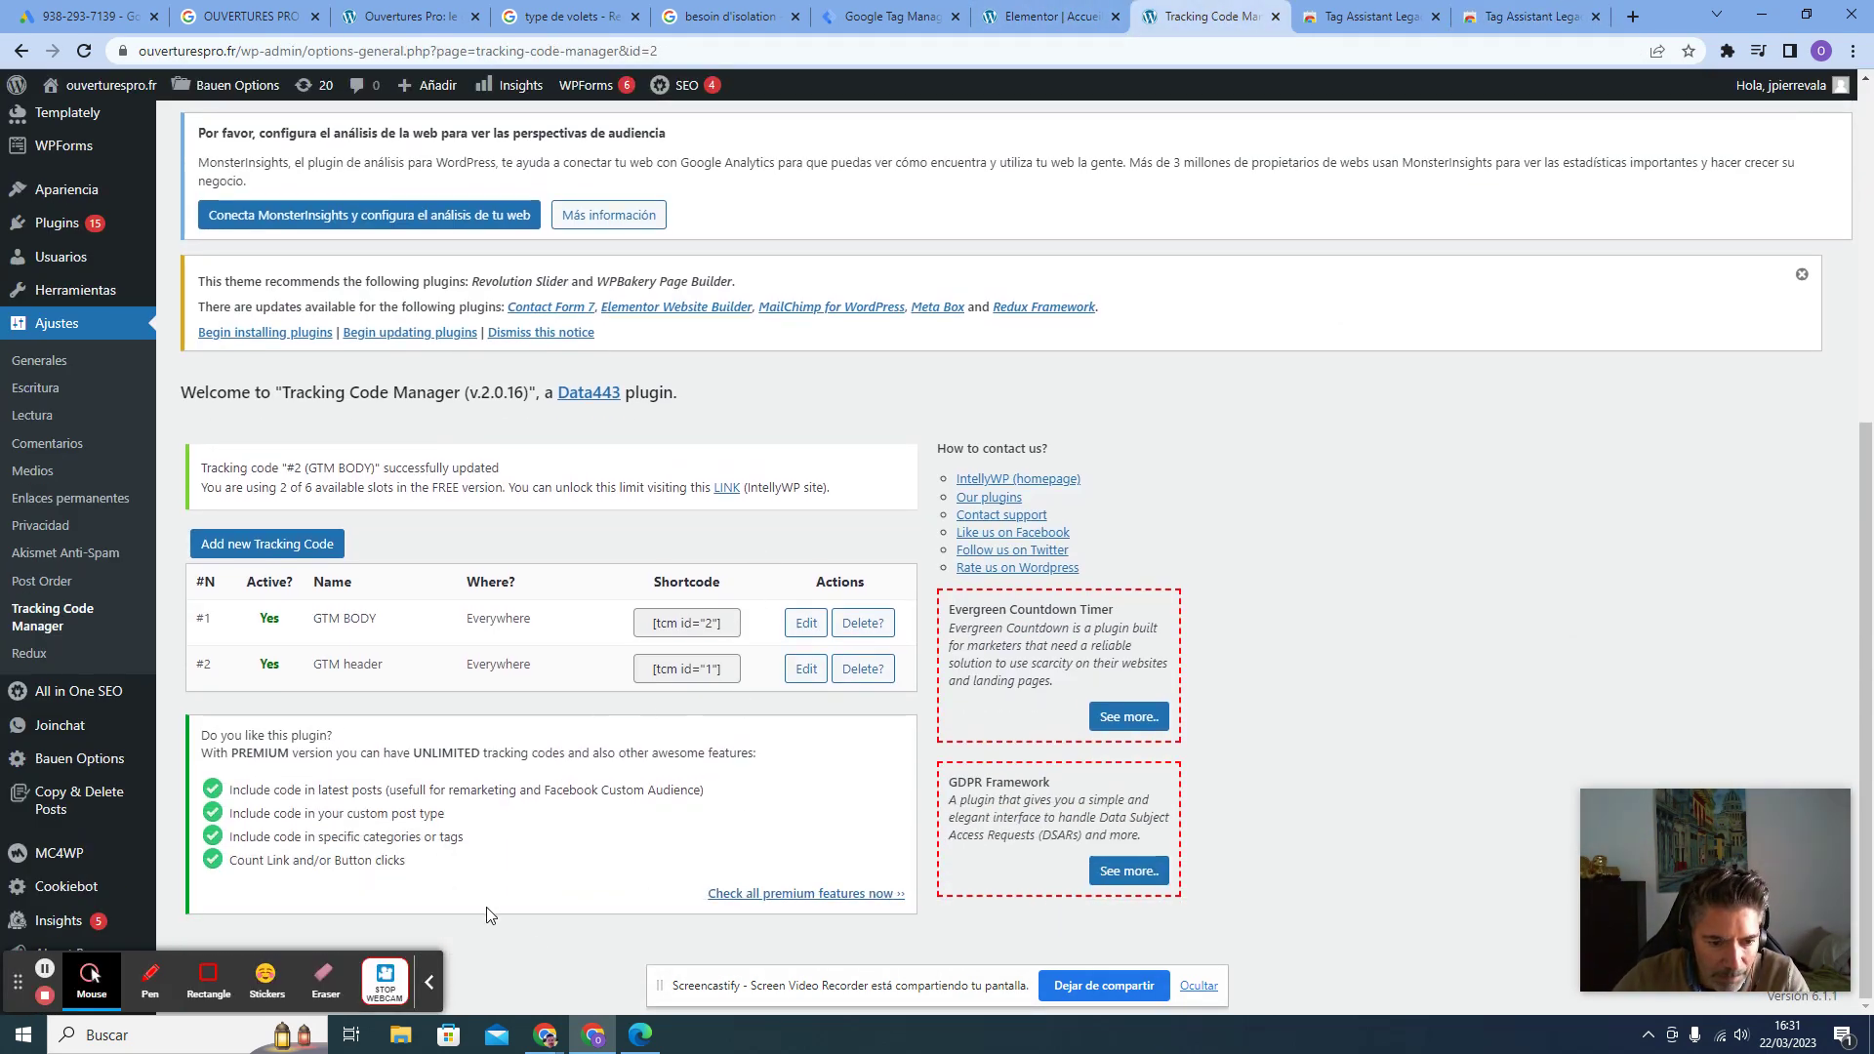
{"action": "scroll", "coordinate": [1343, 571], "scroll_direction": "up", "scroll_amount": 2}
{"action": "scroll", "coordinate": [1344, 570], "scroll_direction": "down", "scroll_amount": 2}
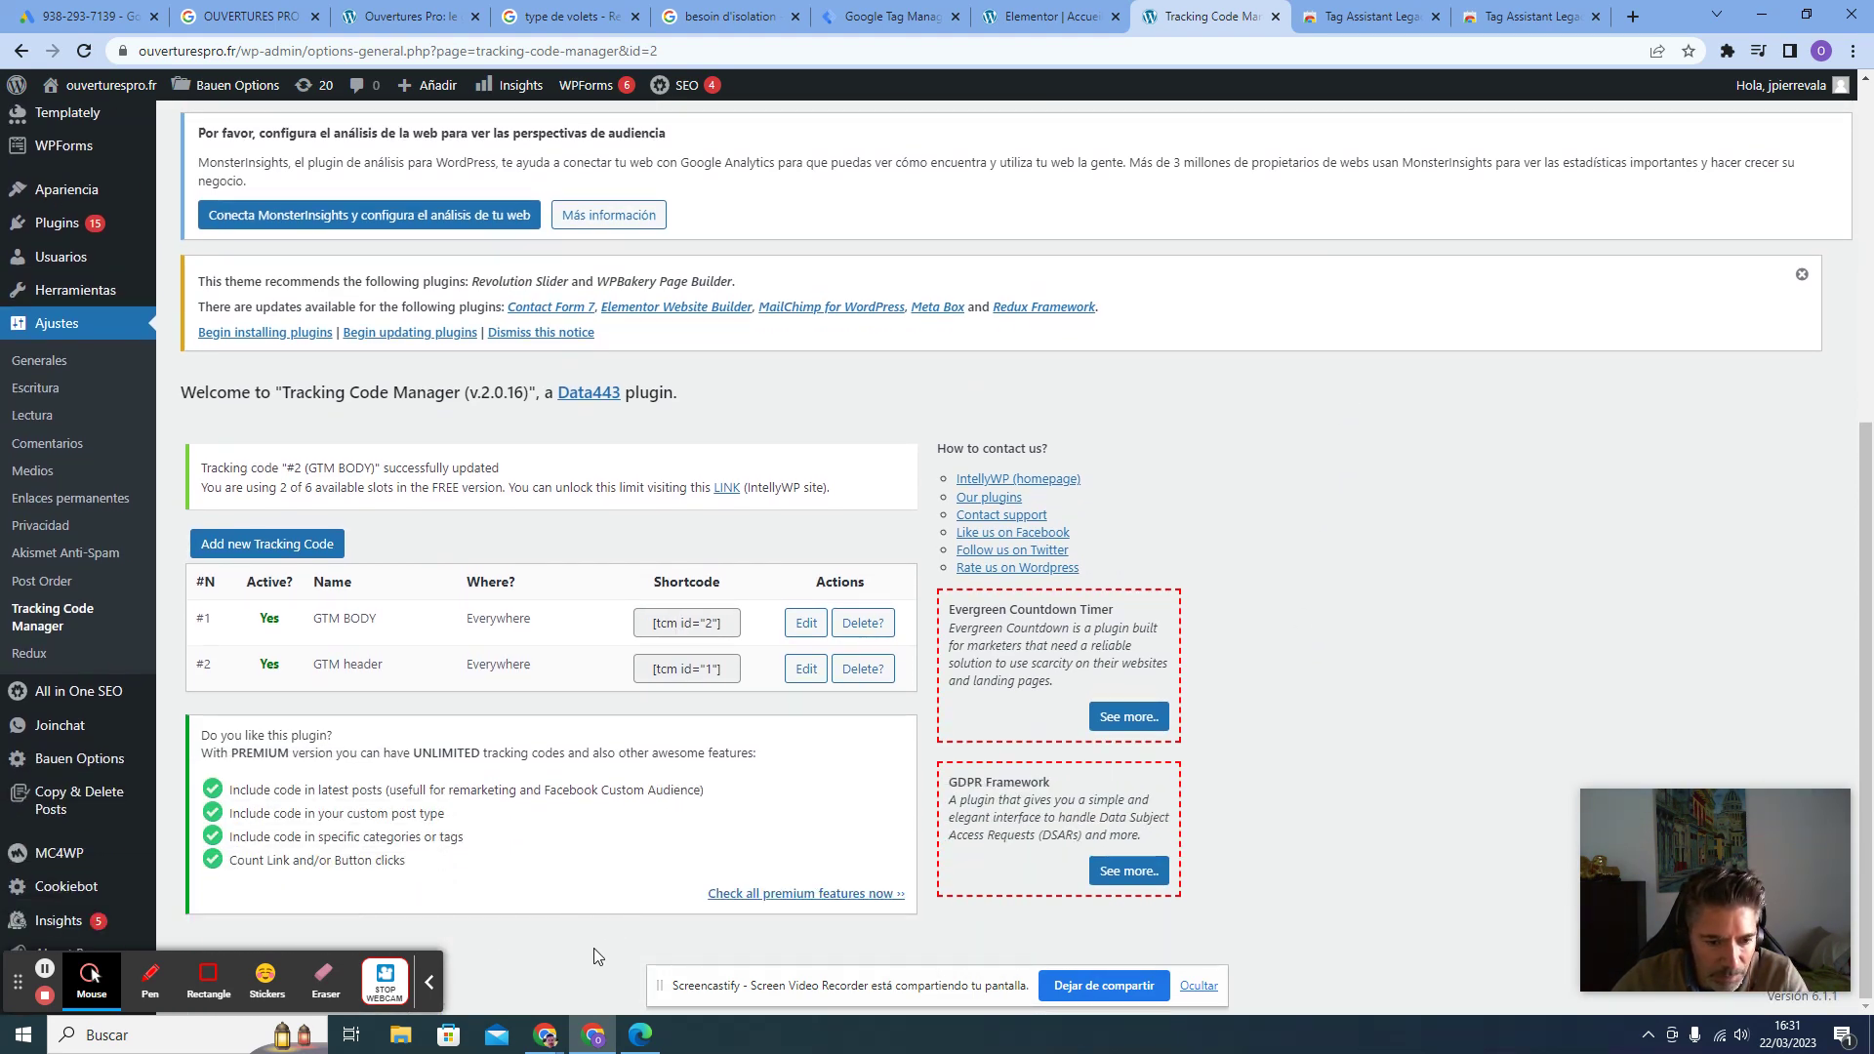
{"action": "scroll", "coordinate": [582, 946], "scroll_direction": "up", "scroll_amount": 2}
{"action": "scroll", "coordinate": [582, 946], "scroll_direction": "down", "scroll_amount": 2}
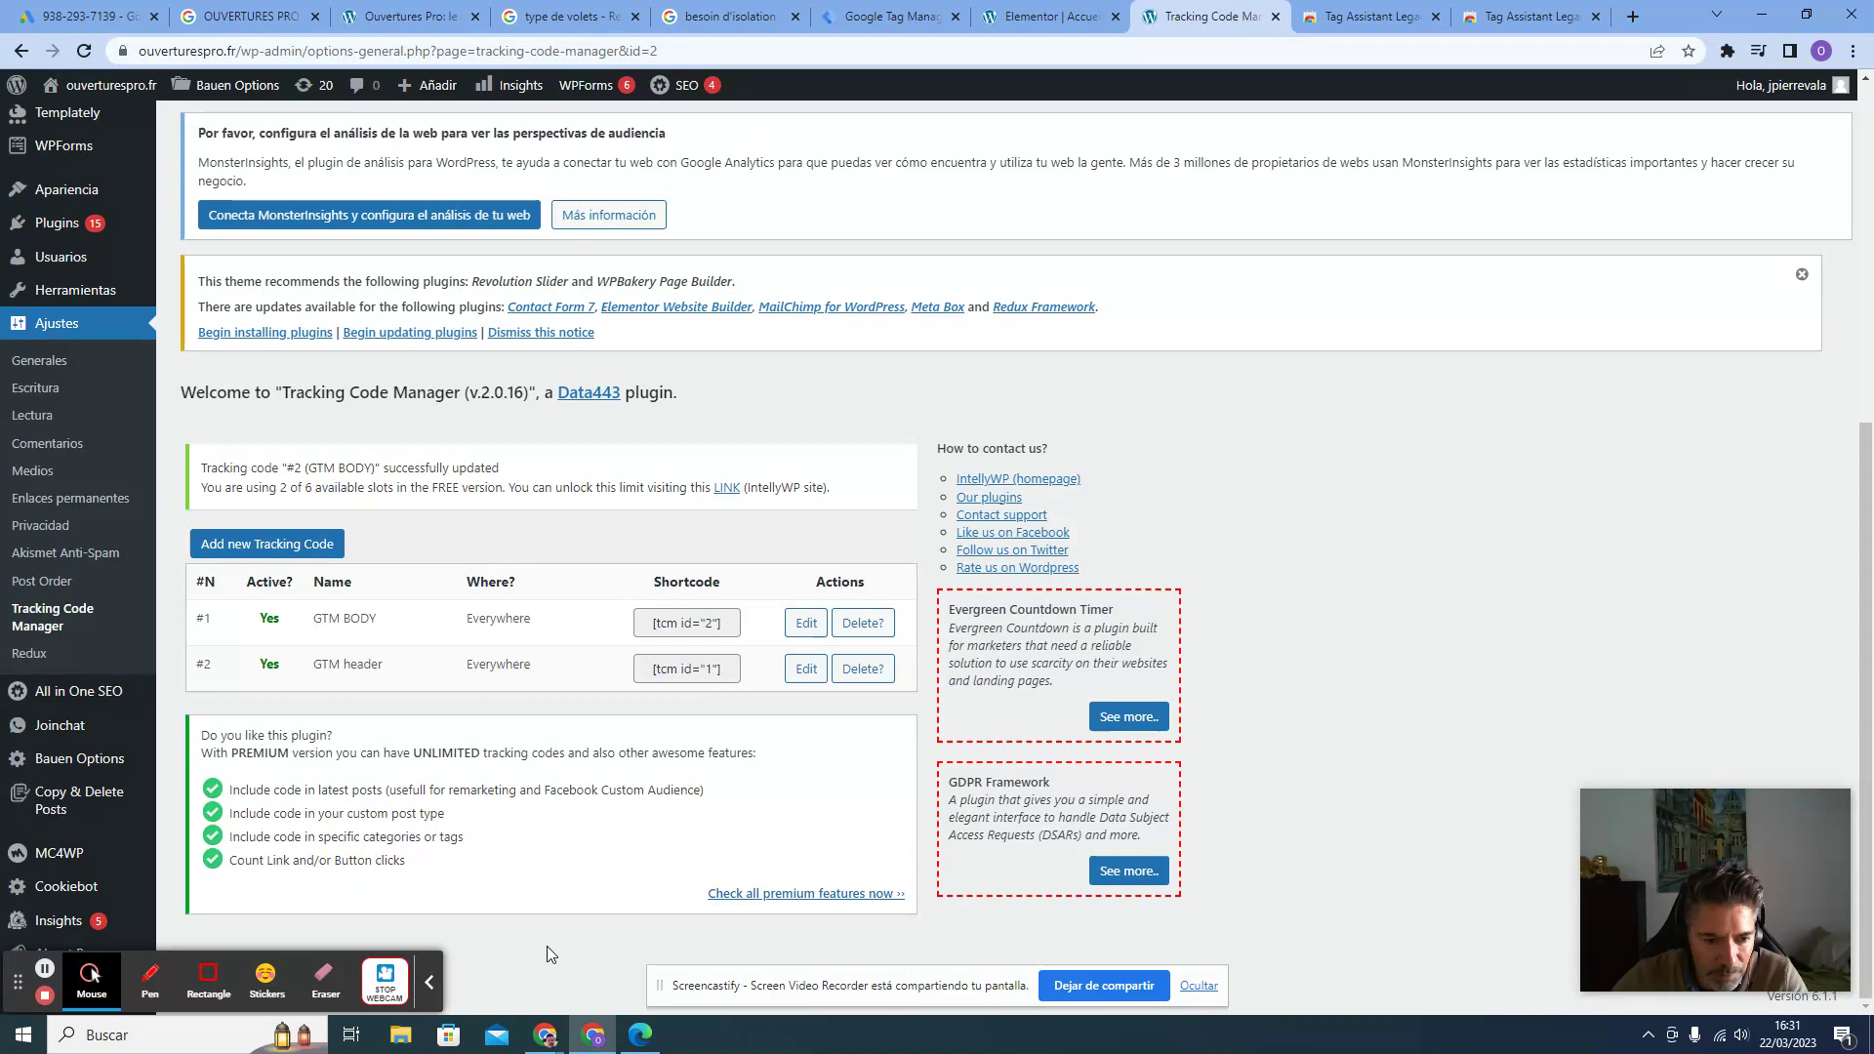
{"action": "left_click", "coordinate": [429, 982]}
{"action": "scroll", "coordinate": [1054, 420], "scroll_direction": "up", "scroll_amount": 5}
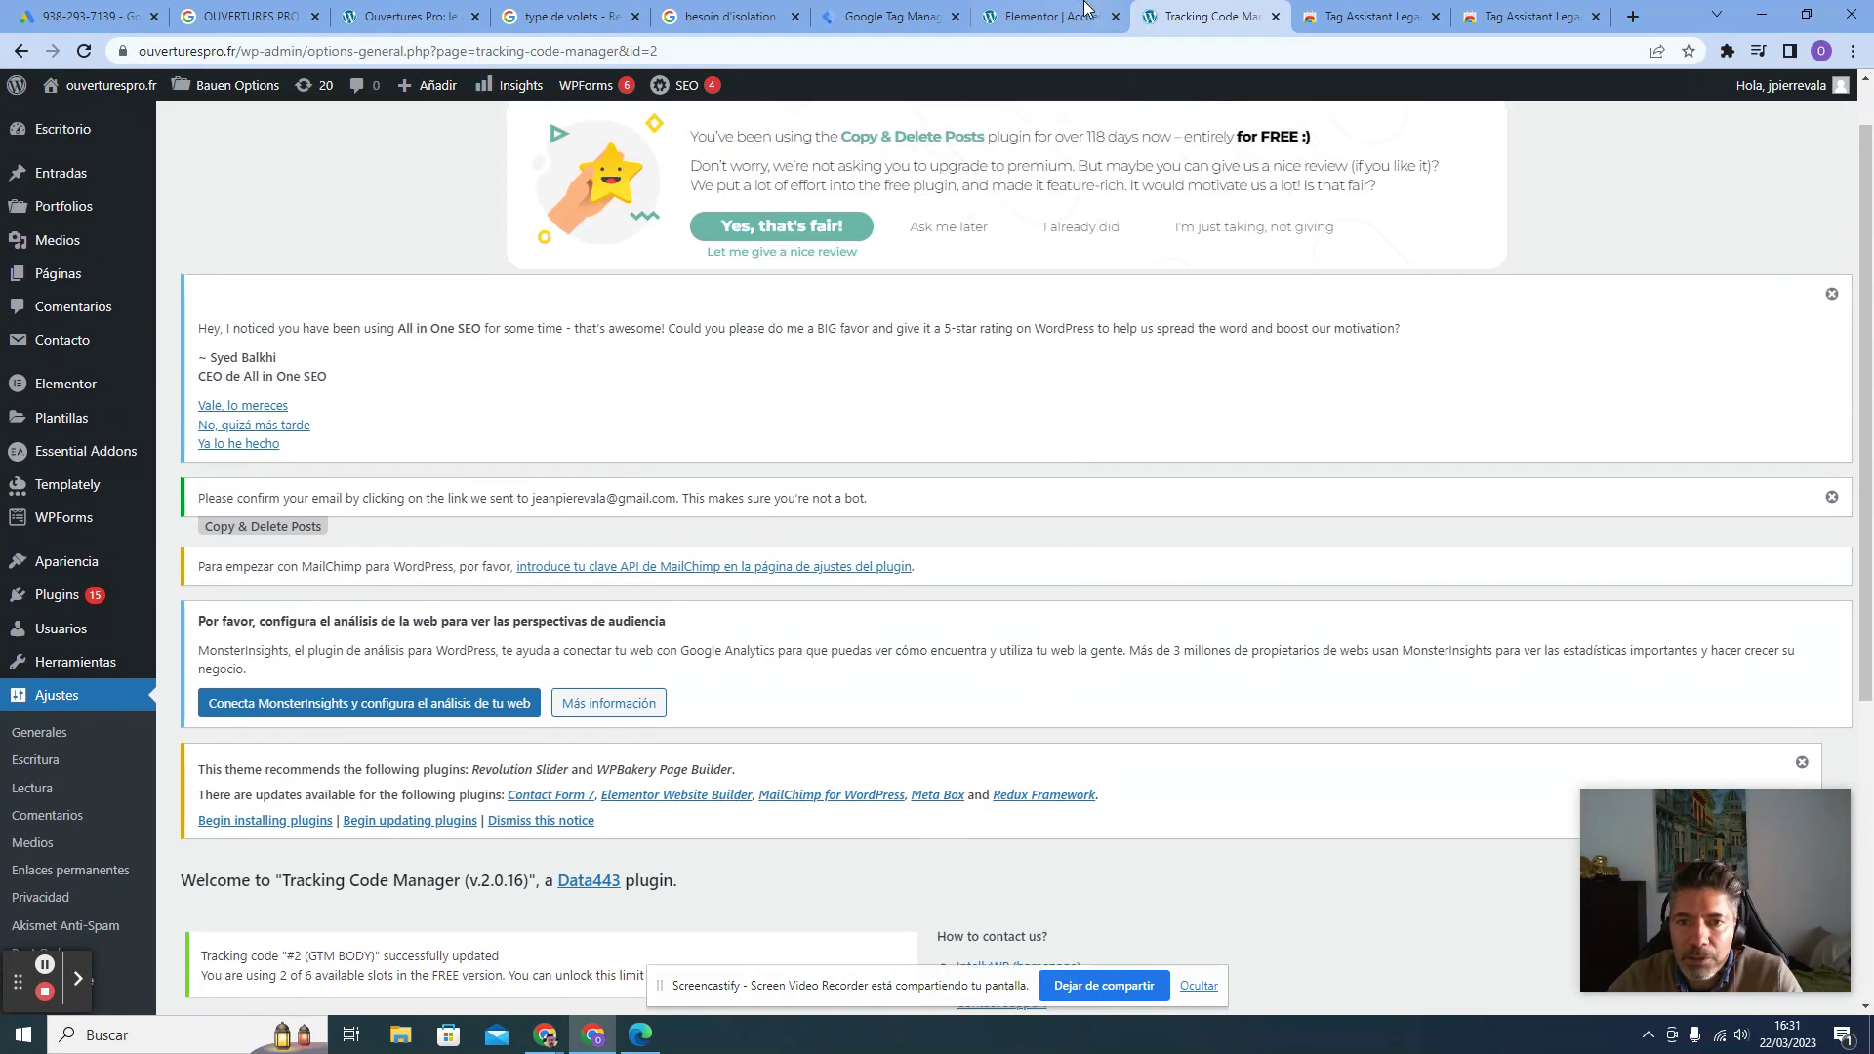
Switch to the ouverturespro.fr homepage and reload it
{"action": "mouse_move", "coordinate": [1046, 7]}
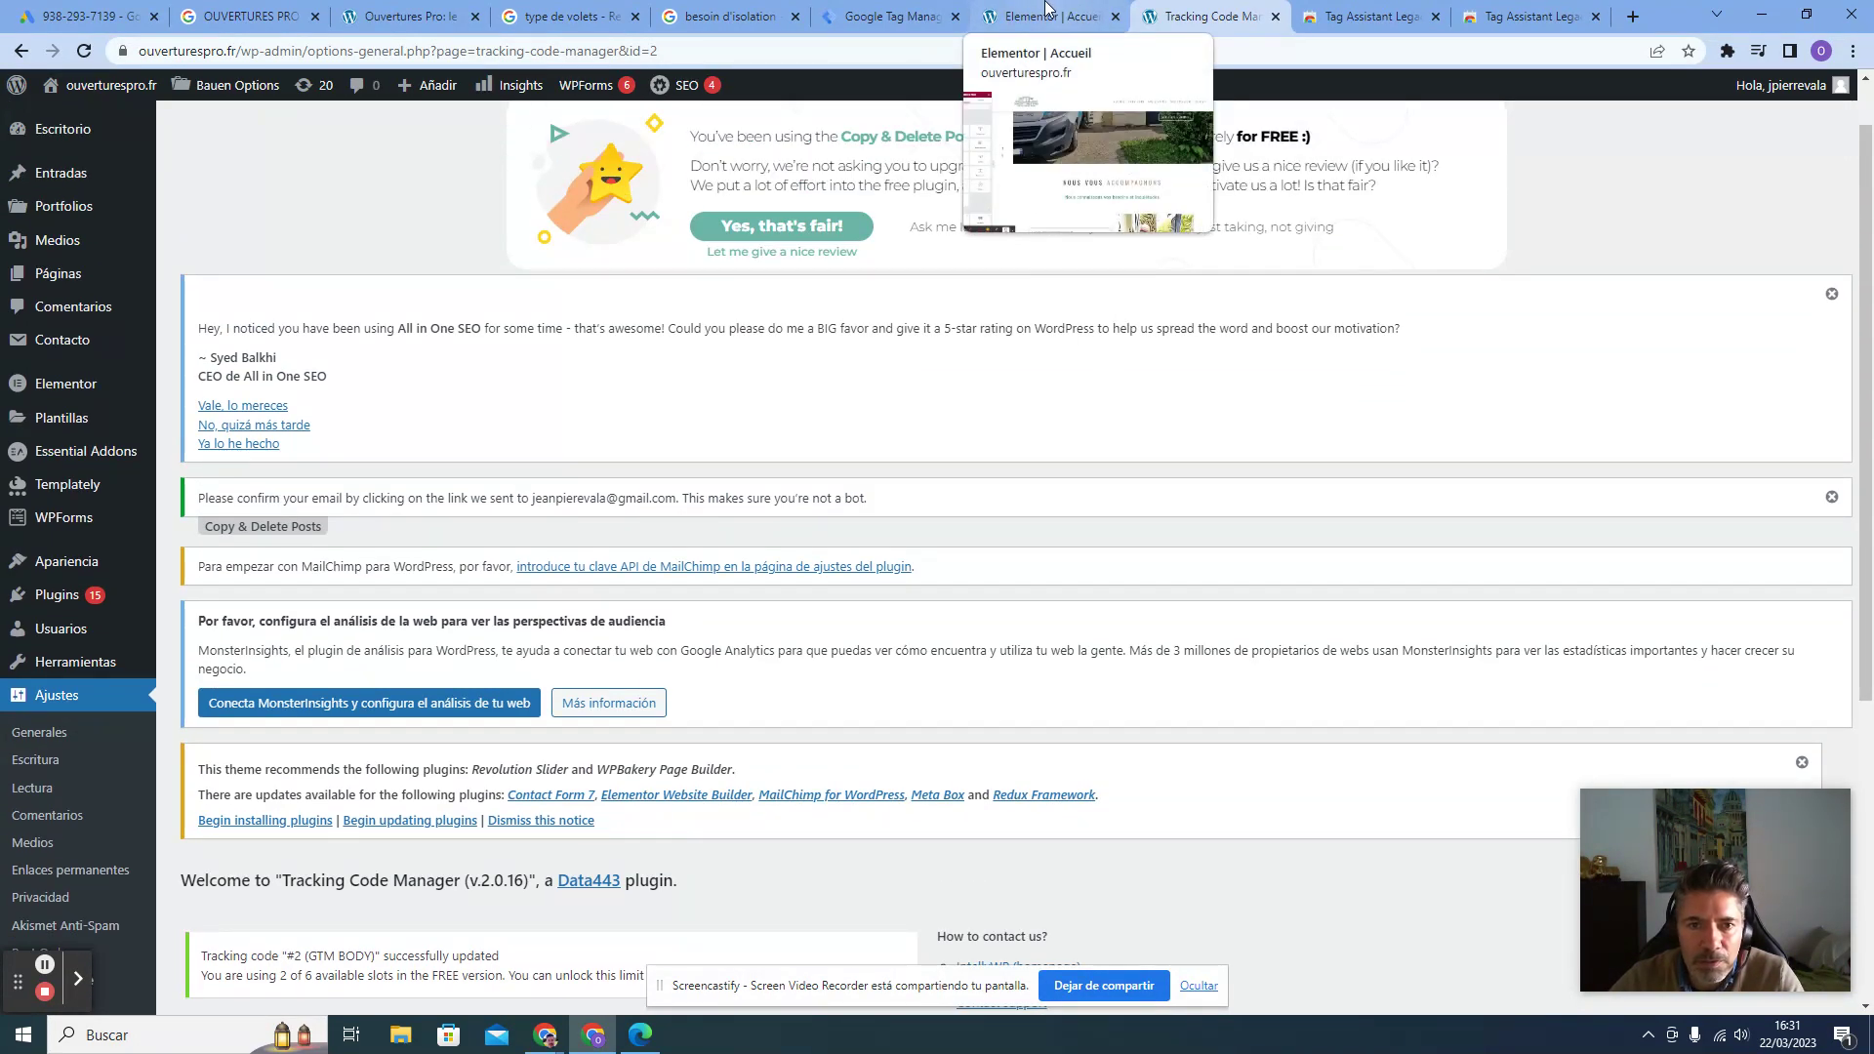
{"action": "left_click", "coordinate": [566, 16]}
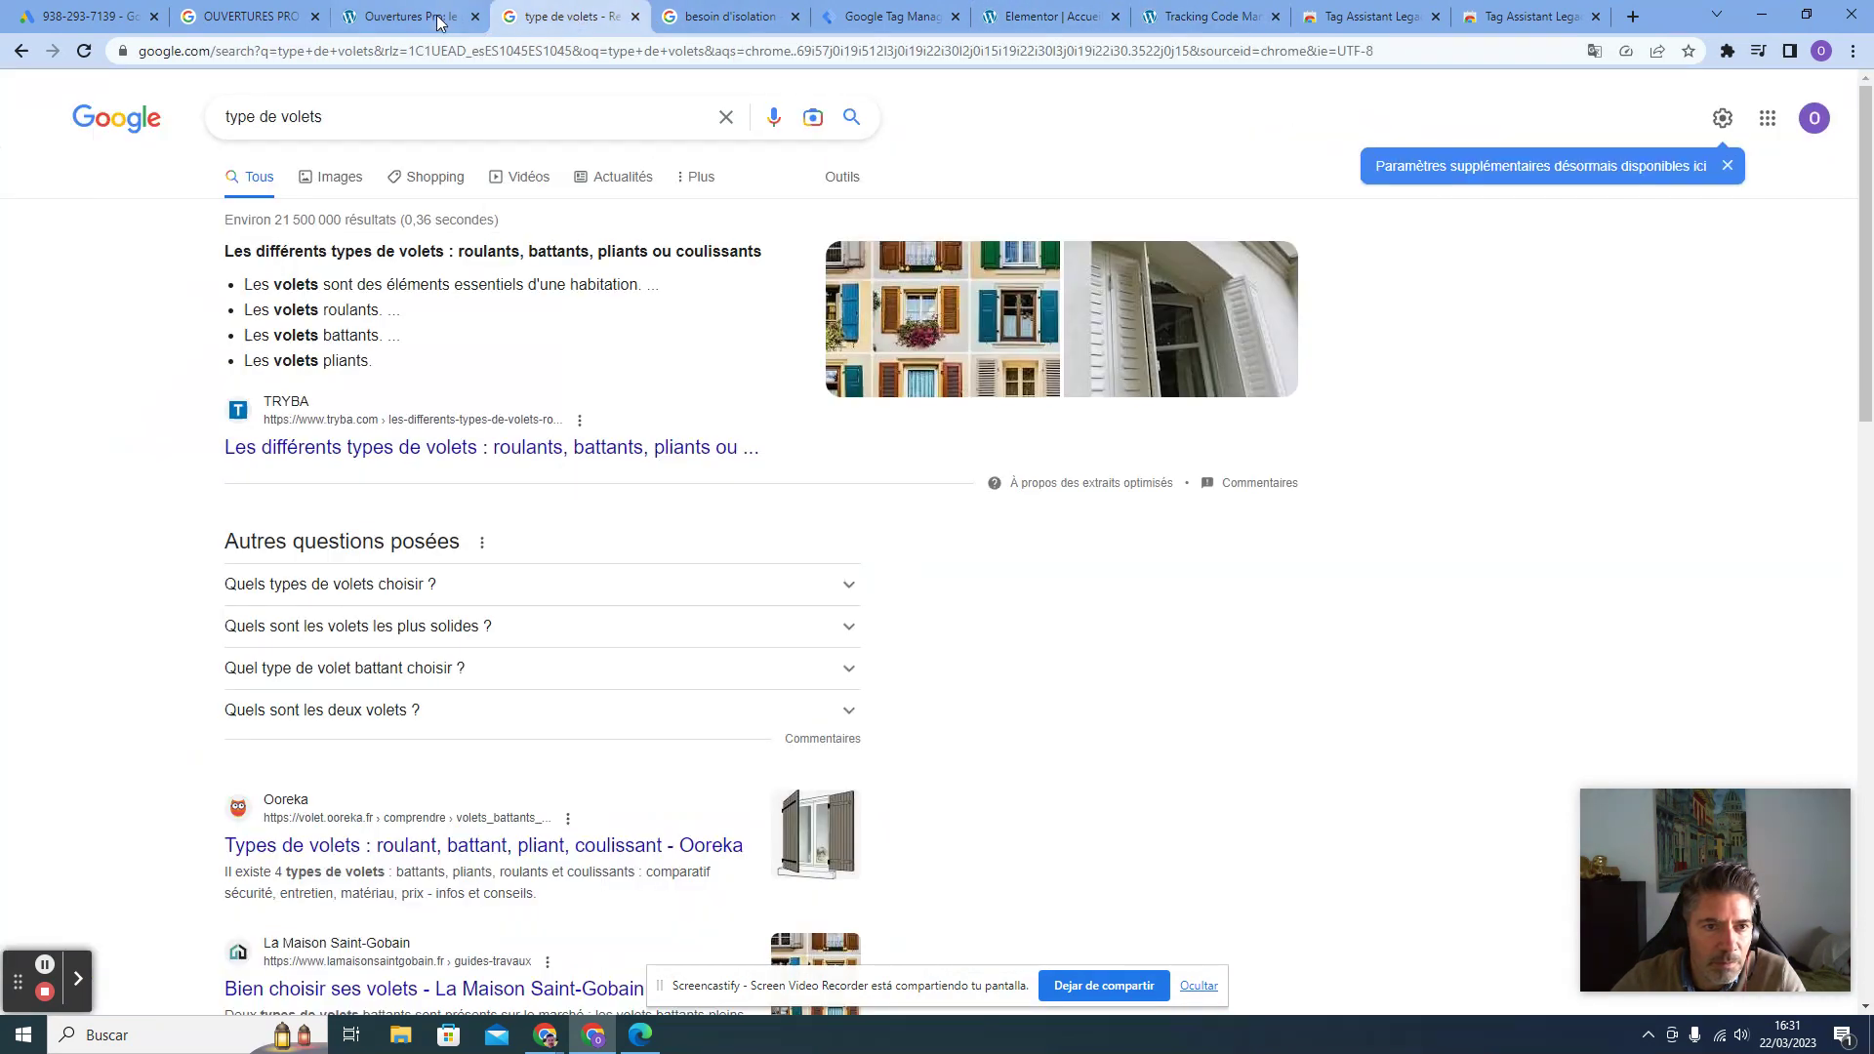
{"action": "left_click", "coordinate": [391, 17]}
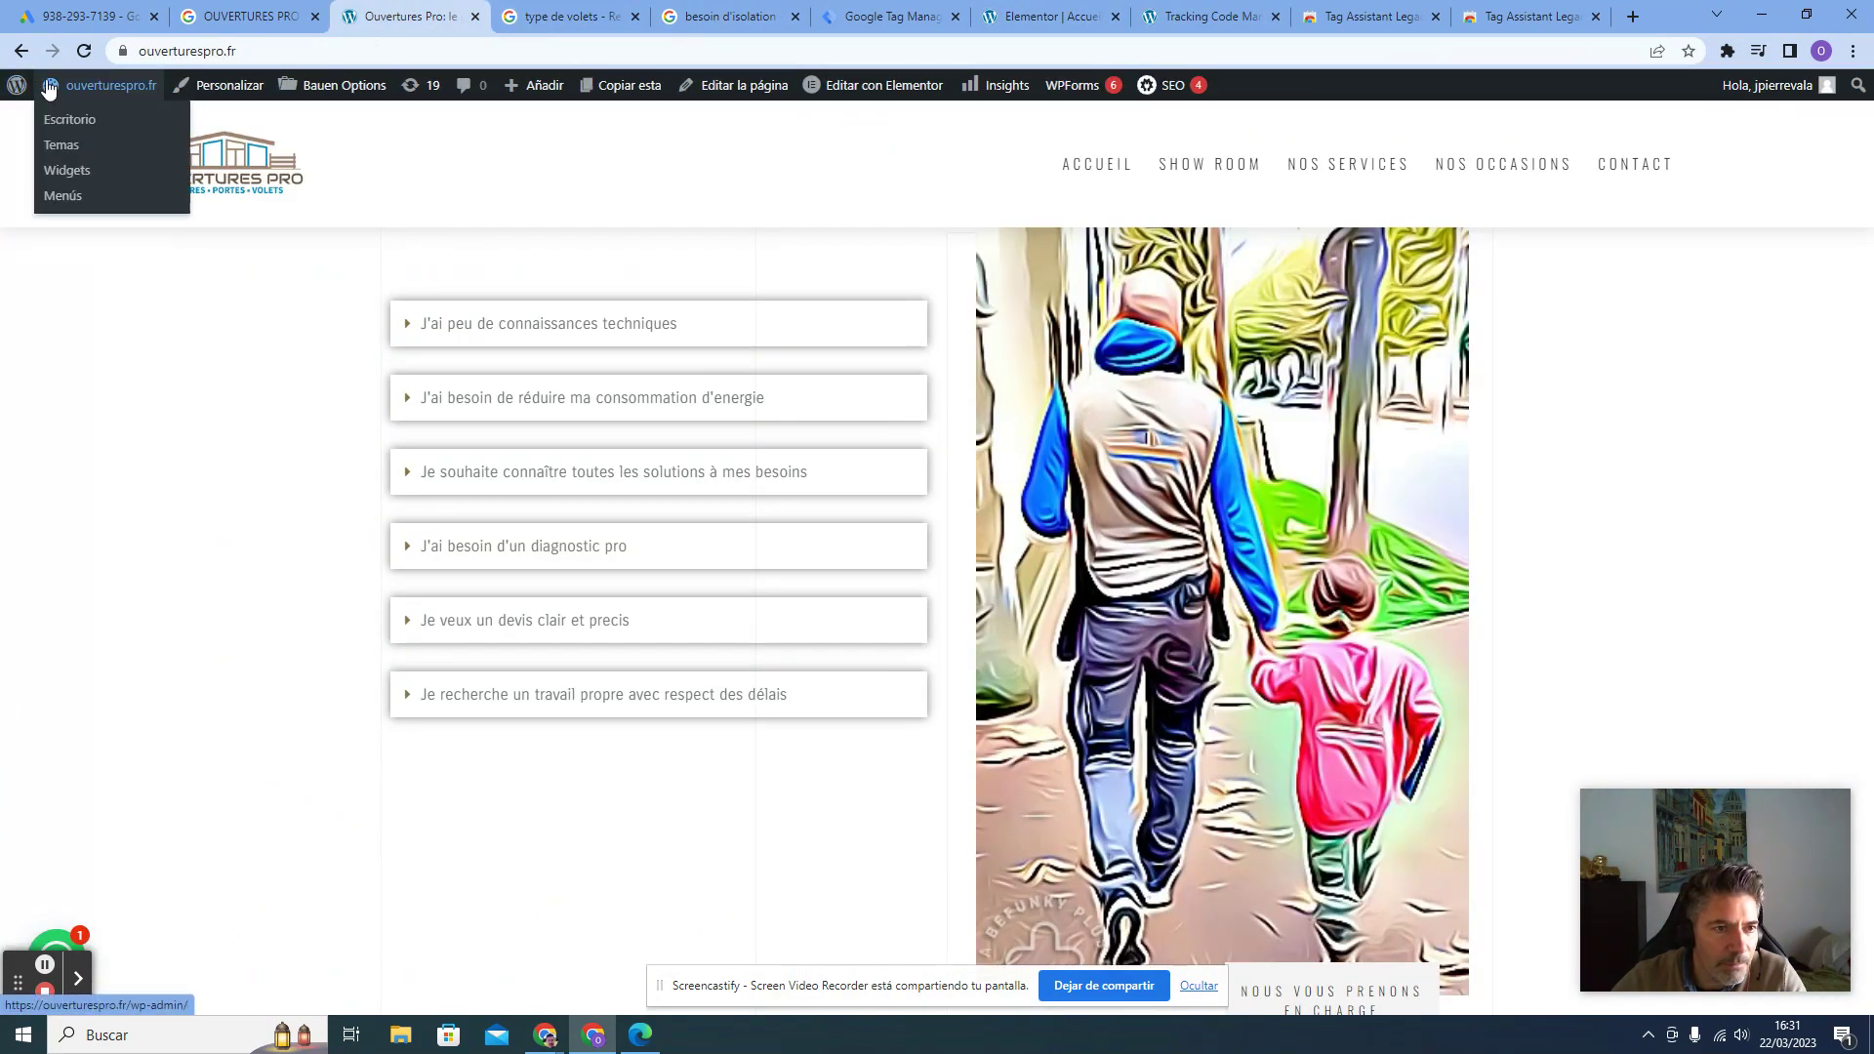
{"action": "left_click", "coordinate": [85, 51]}
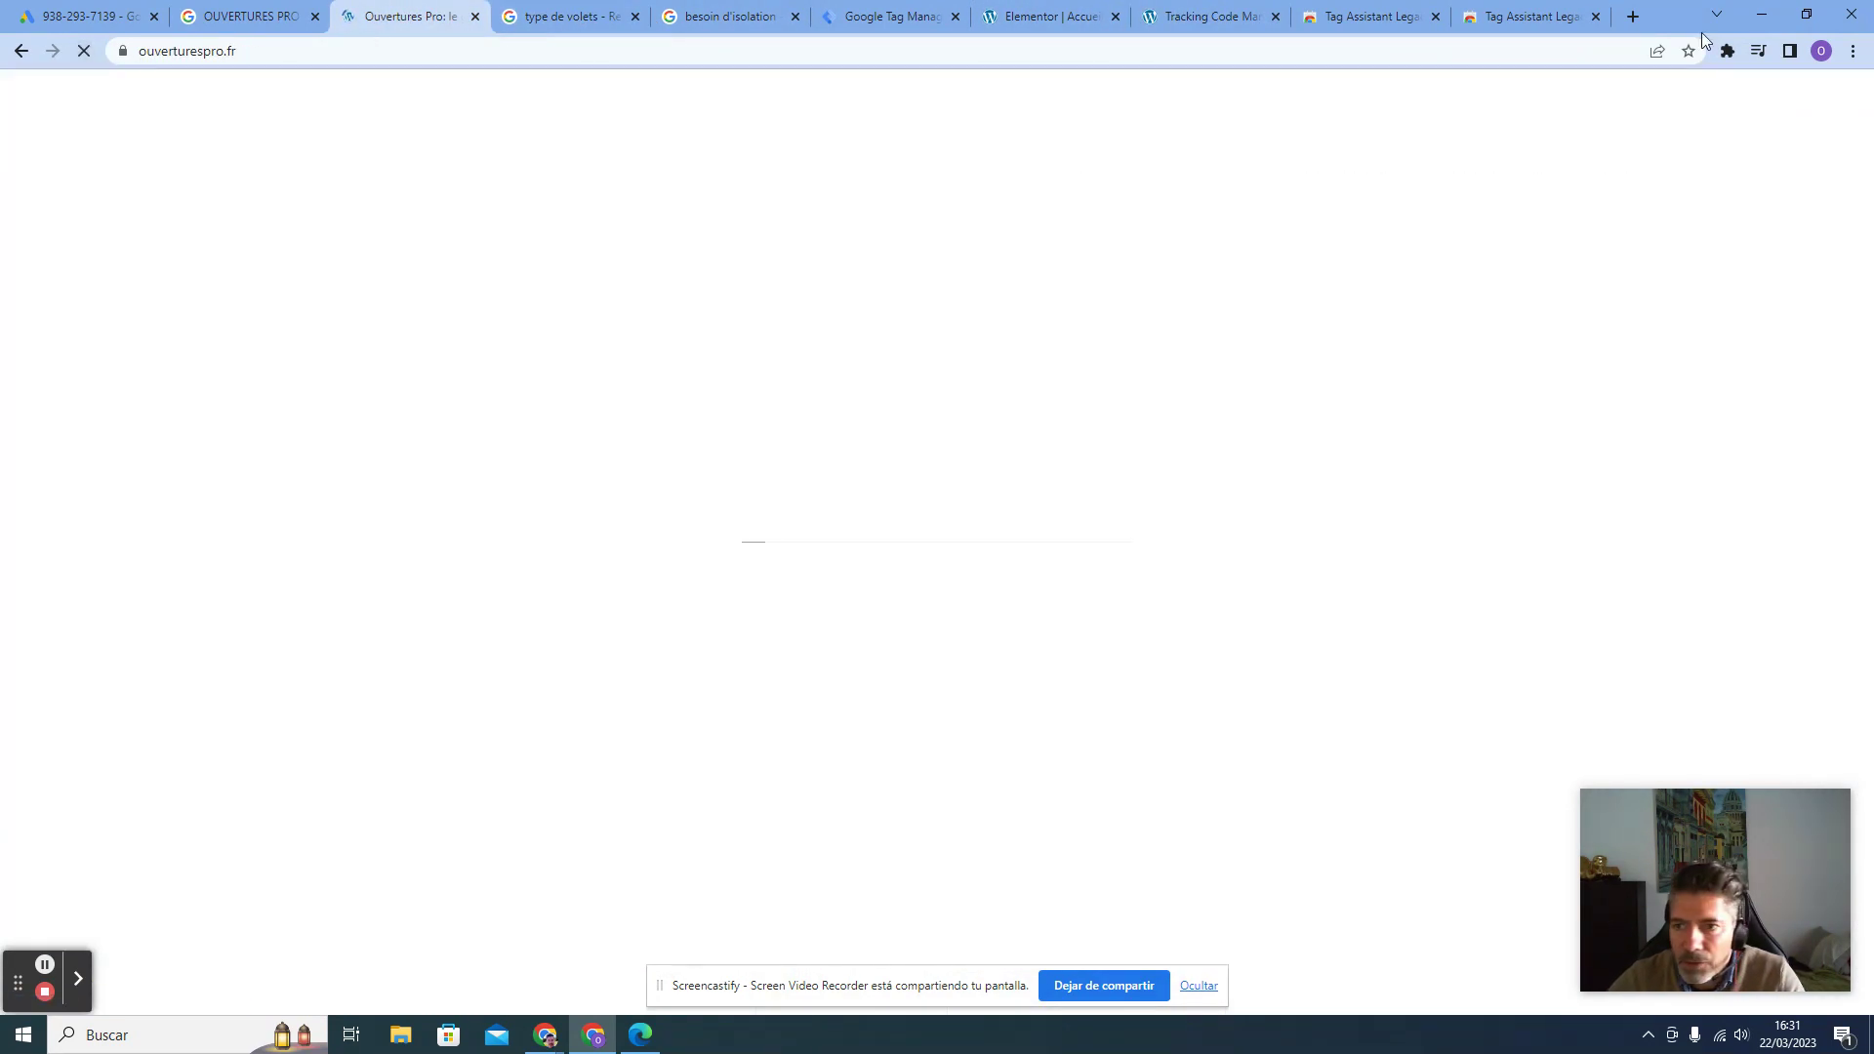
Launch Tag Assistant Legacy on the homepage, accept its preselected tag checks, and enable it for this tab
{"action": "left_click", "coordinate": [1728, 52]}
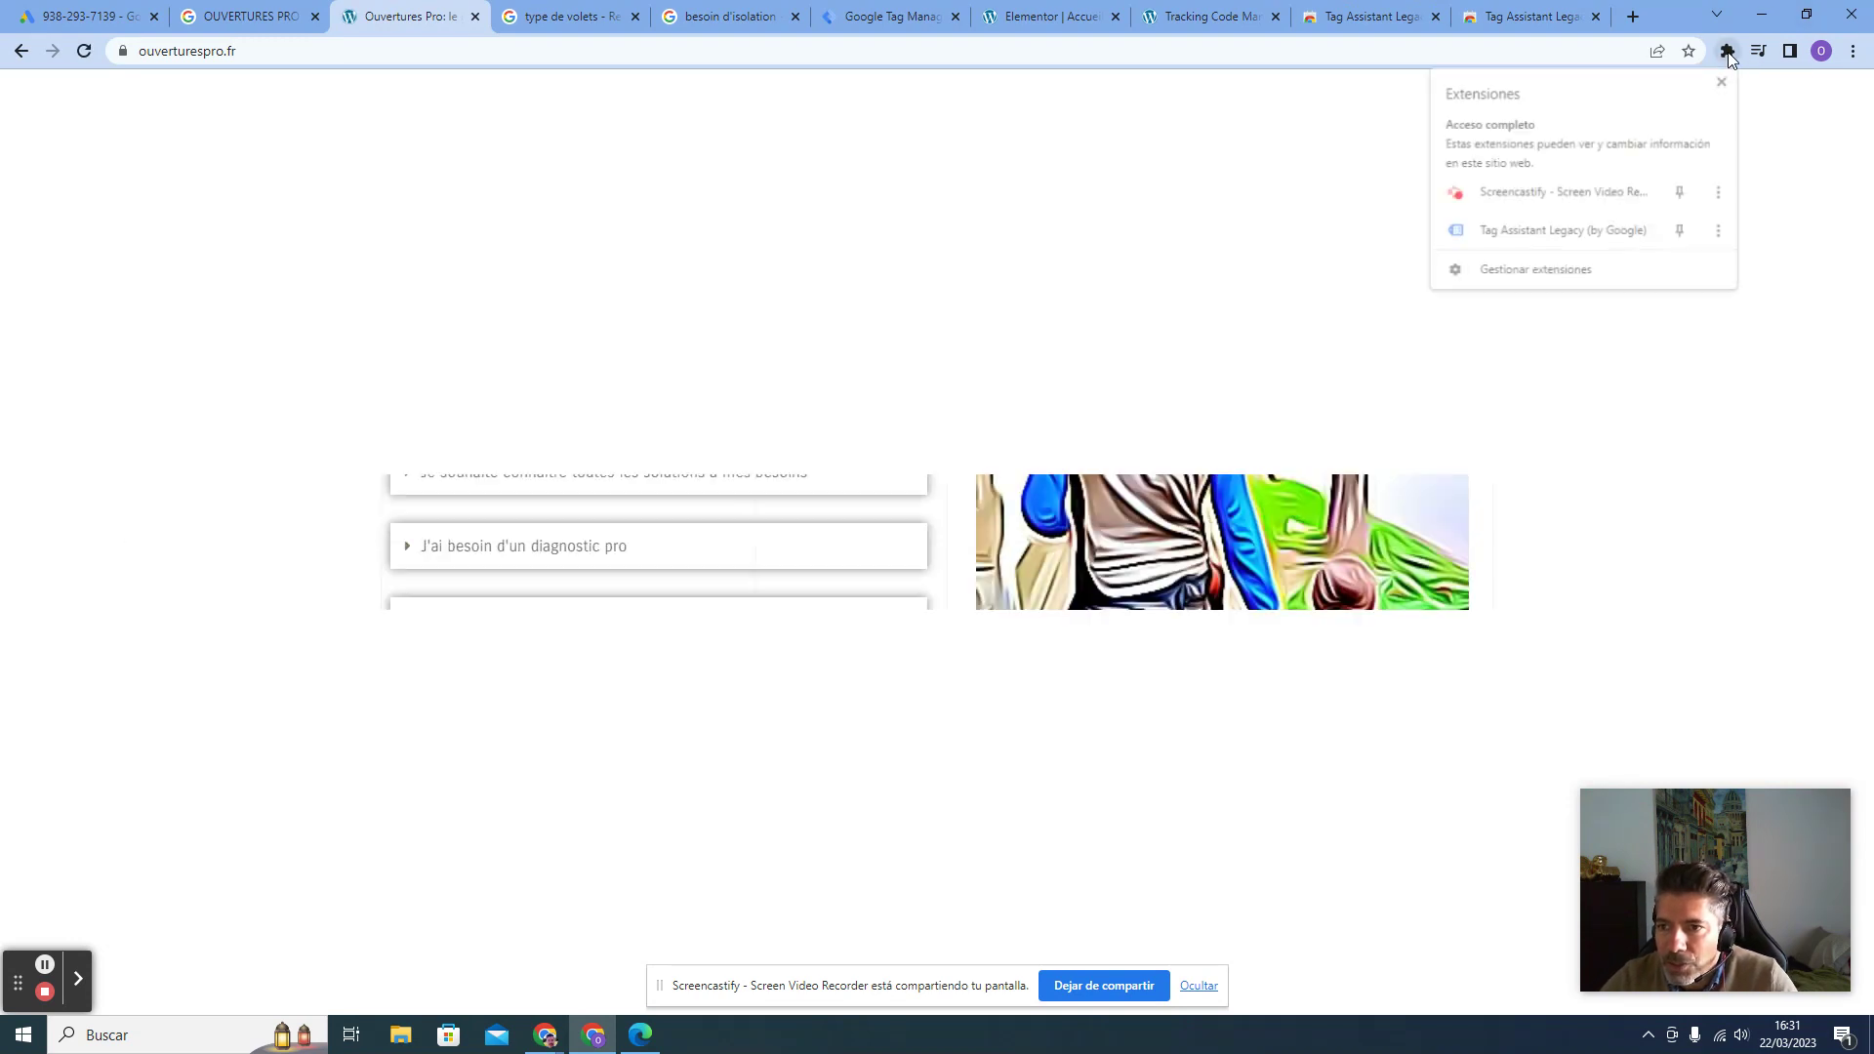
{"action": "left_click", "coordinate": [1560, 232]}
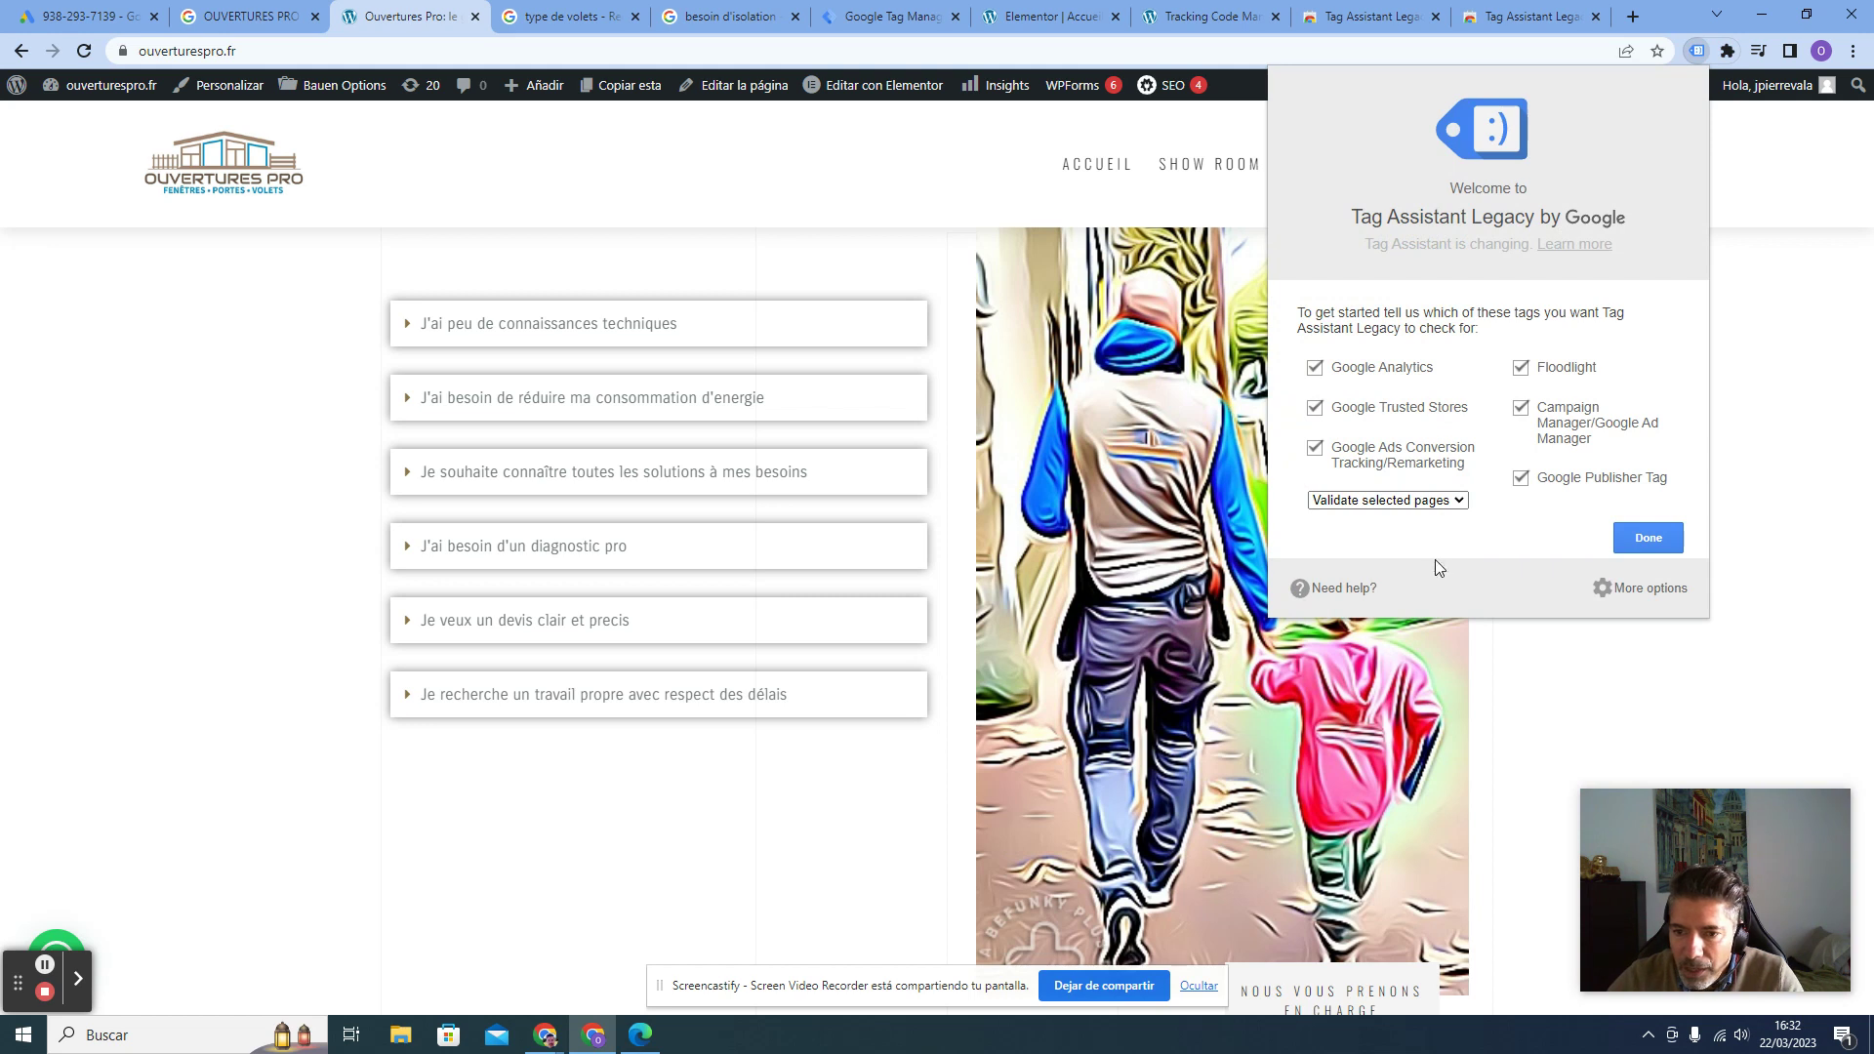
{"action": "left_click", "coordinate": [1644, 538]}
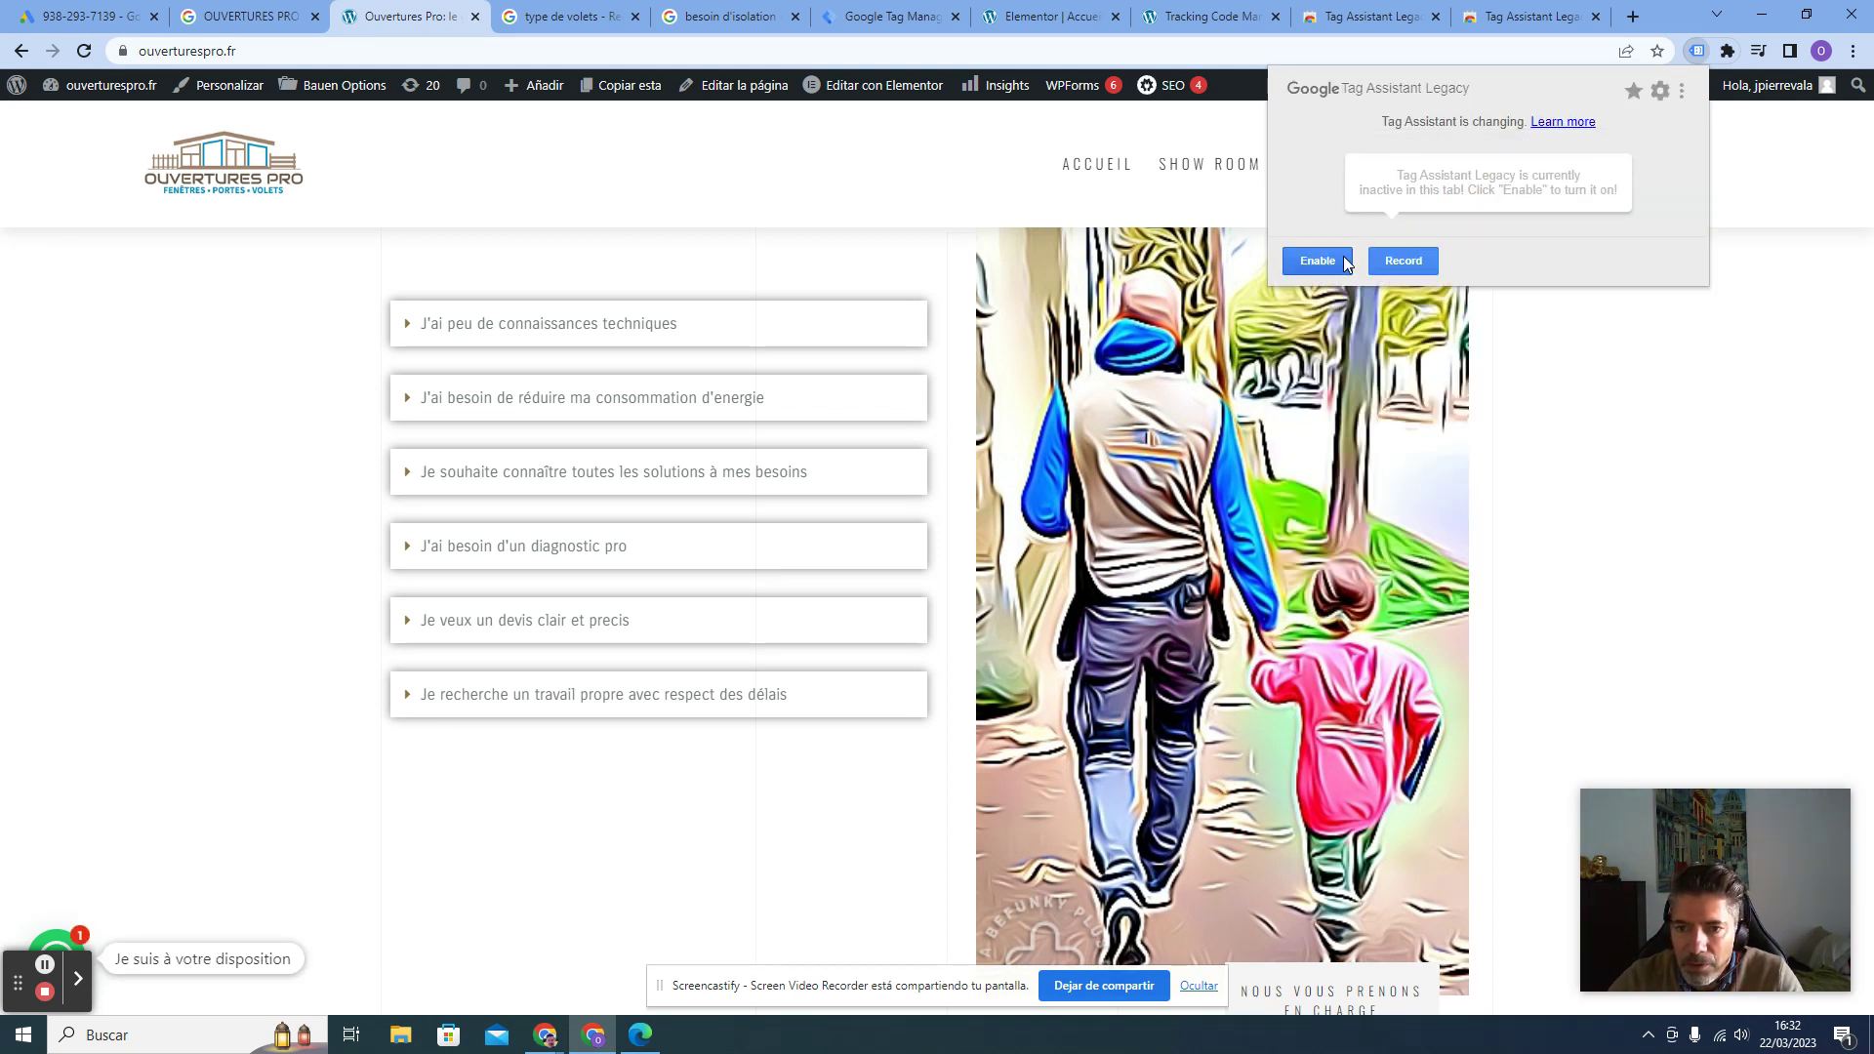
{"action": "left_click", "coordinate": [1344, 260]}
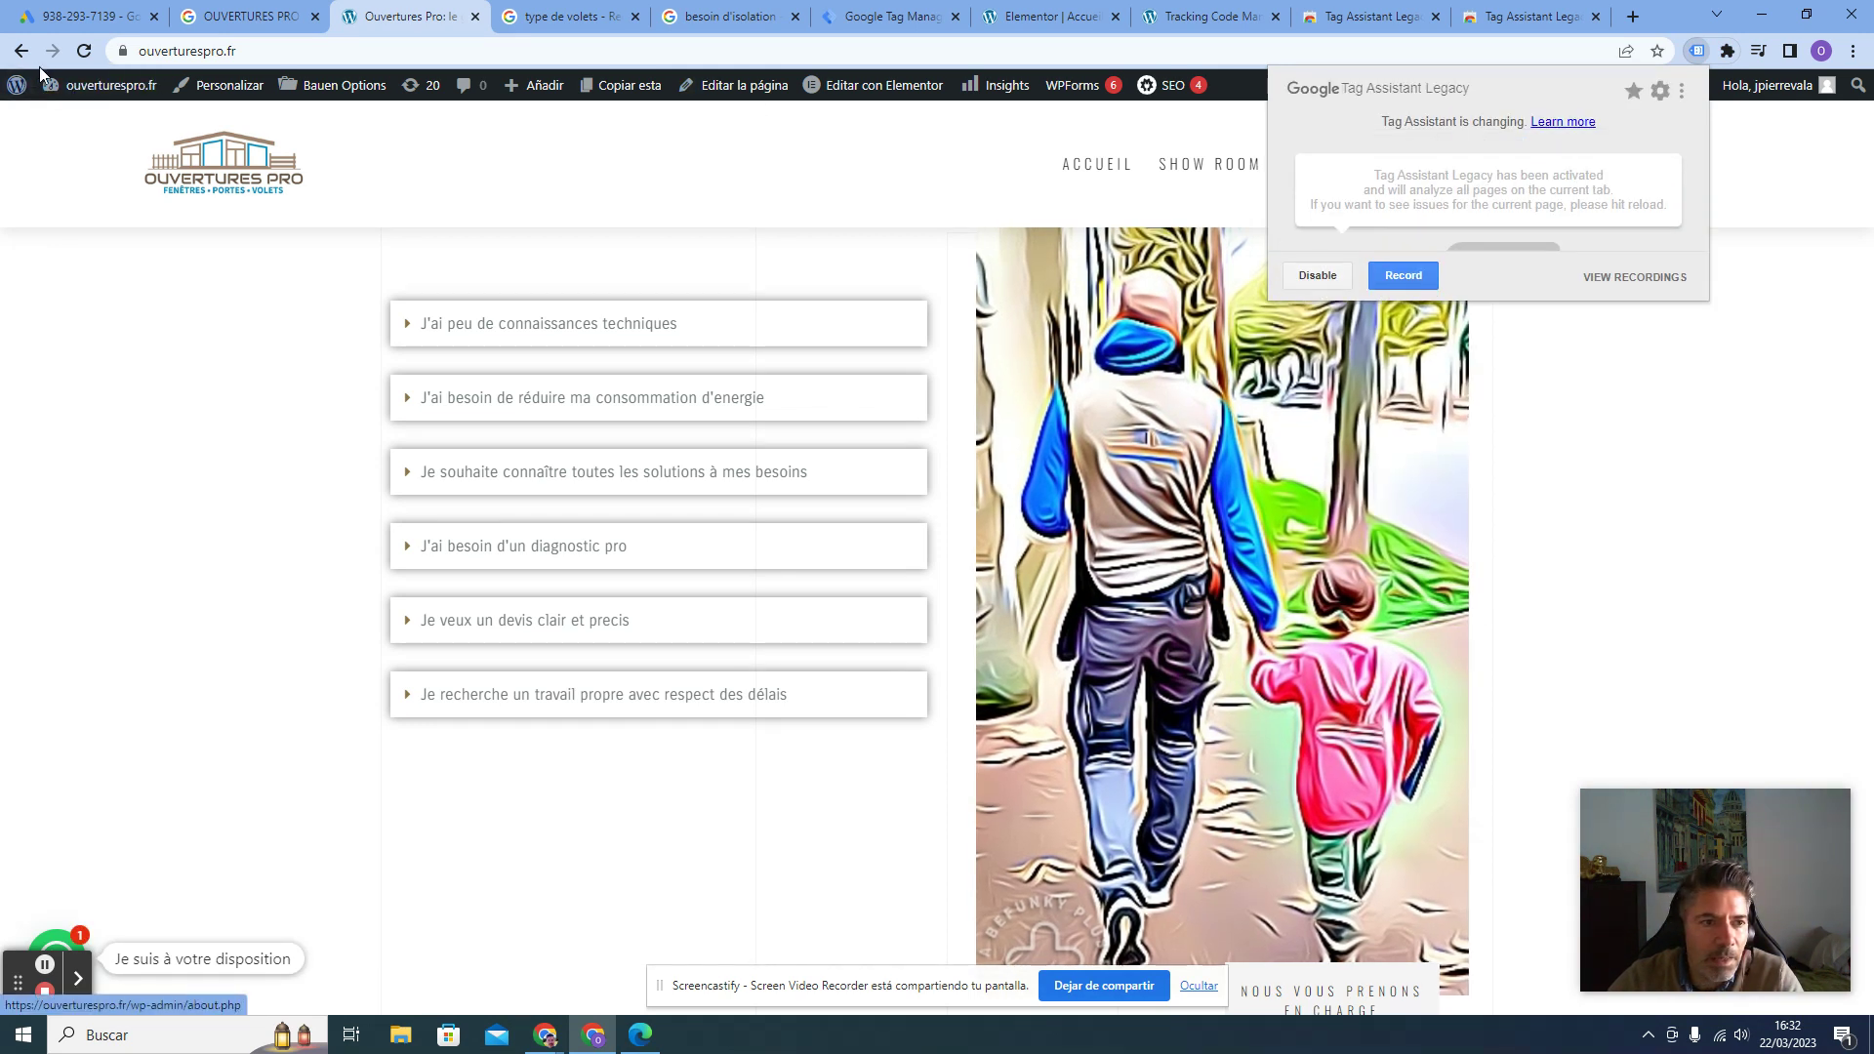
Reload the homepage and view the Tag Assistant Legacy analysis to check the Google Tag Manager installation
{"action": "left_click", "coordinate": [83, 53]}
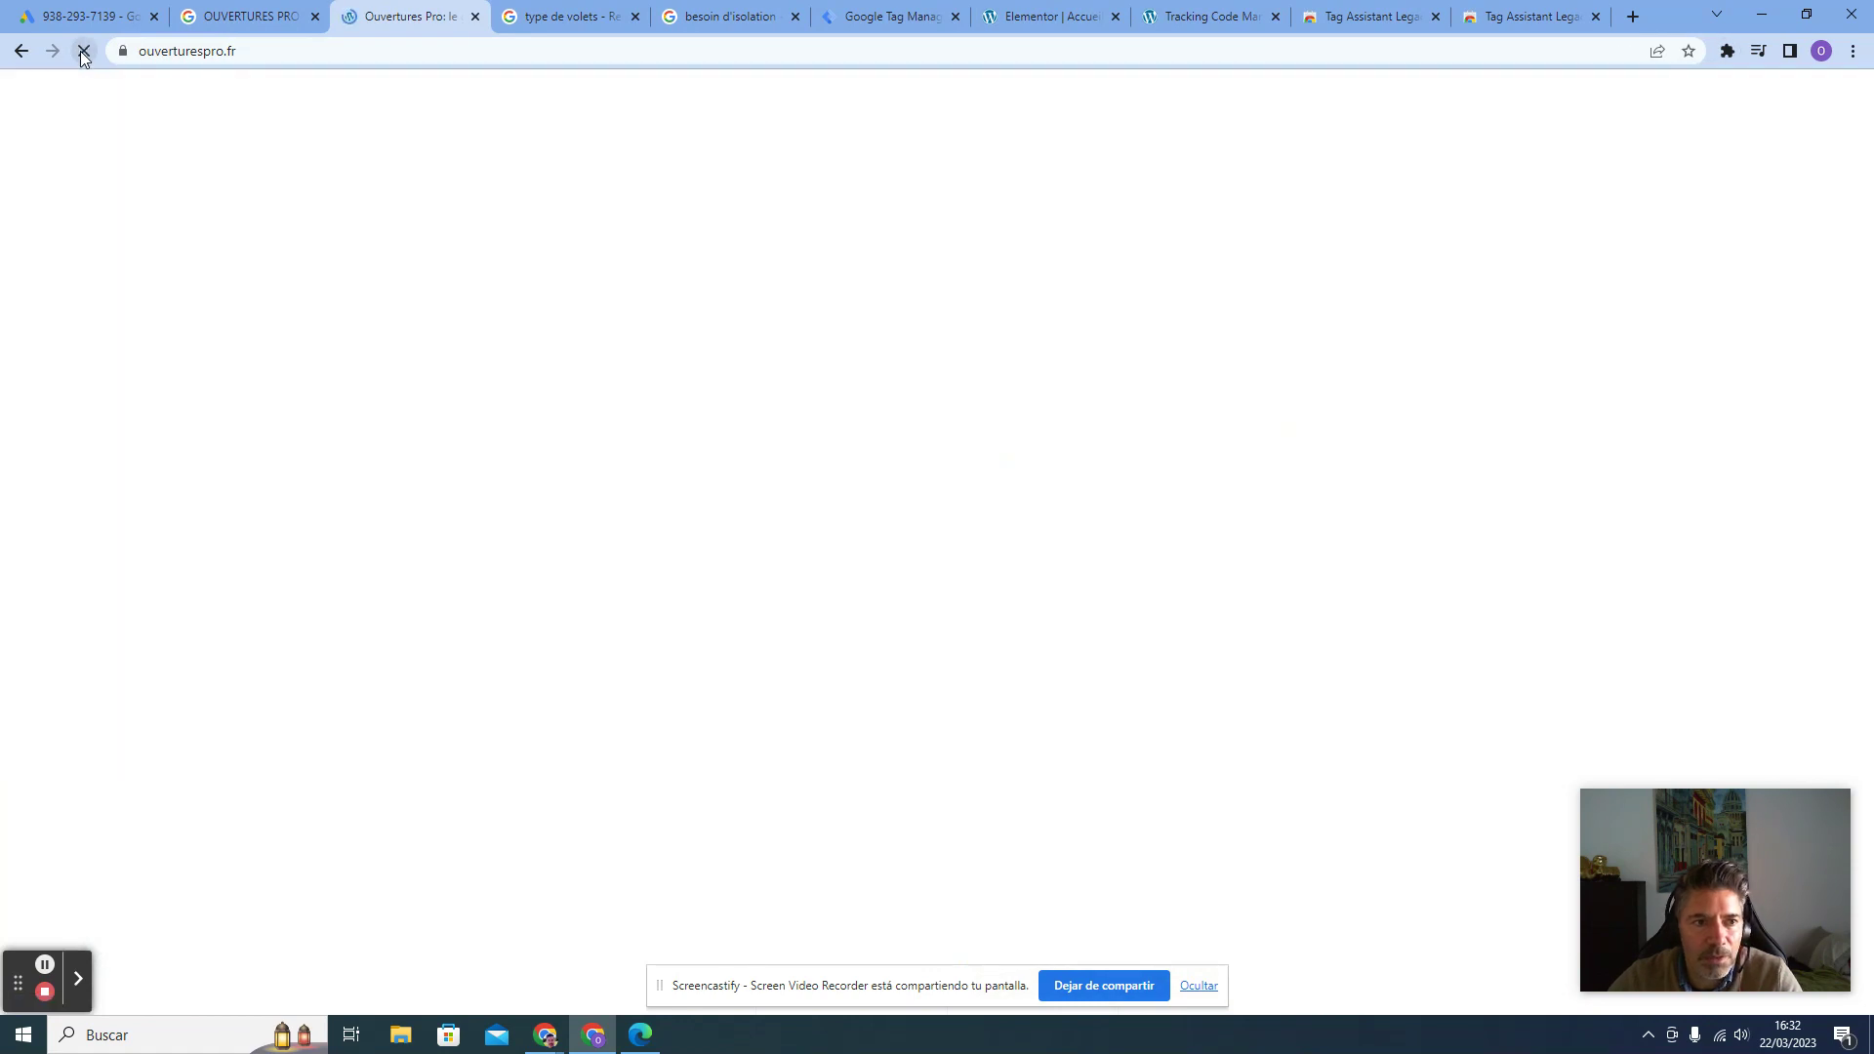
{"action": "left_click", "coordinate": [1728, 51]}
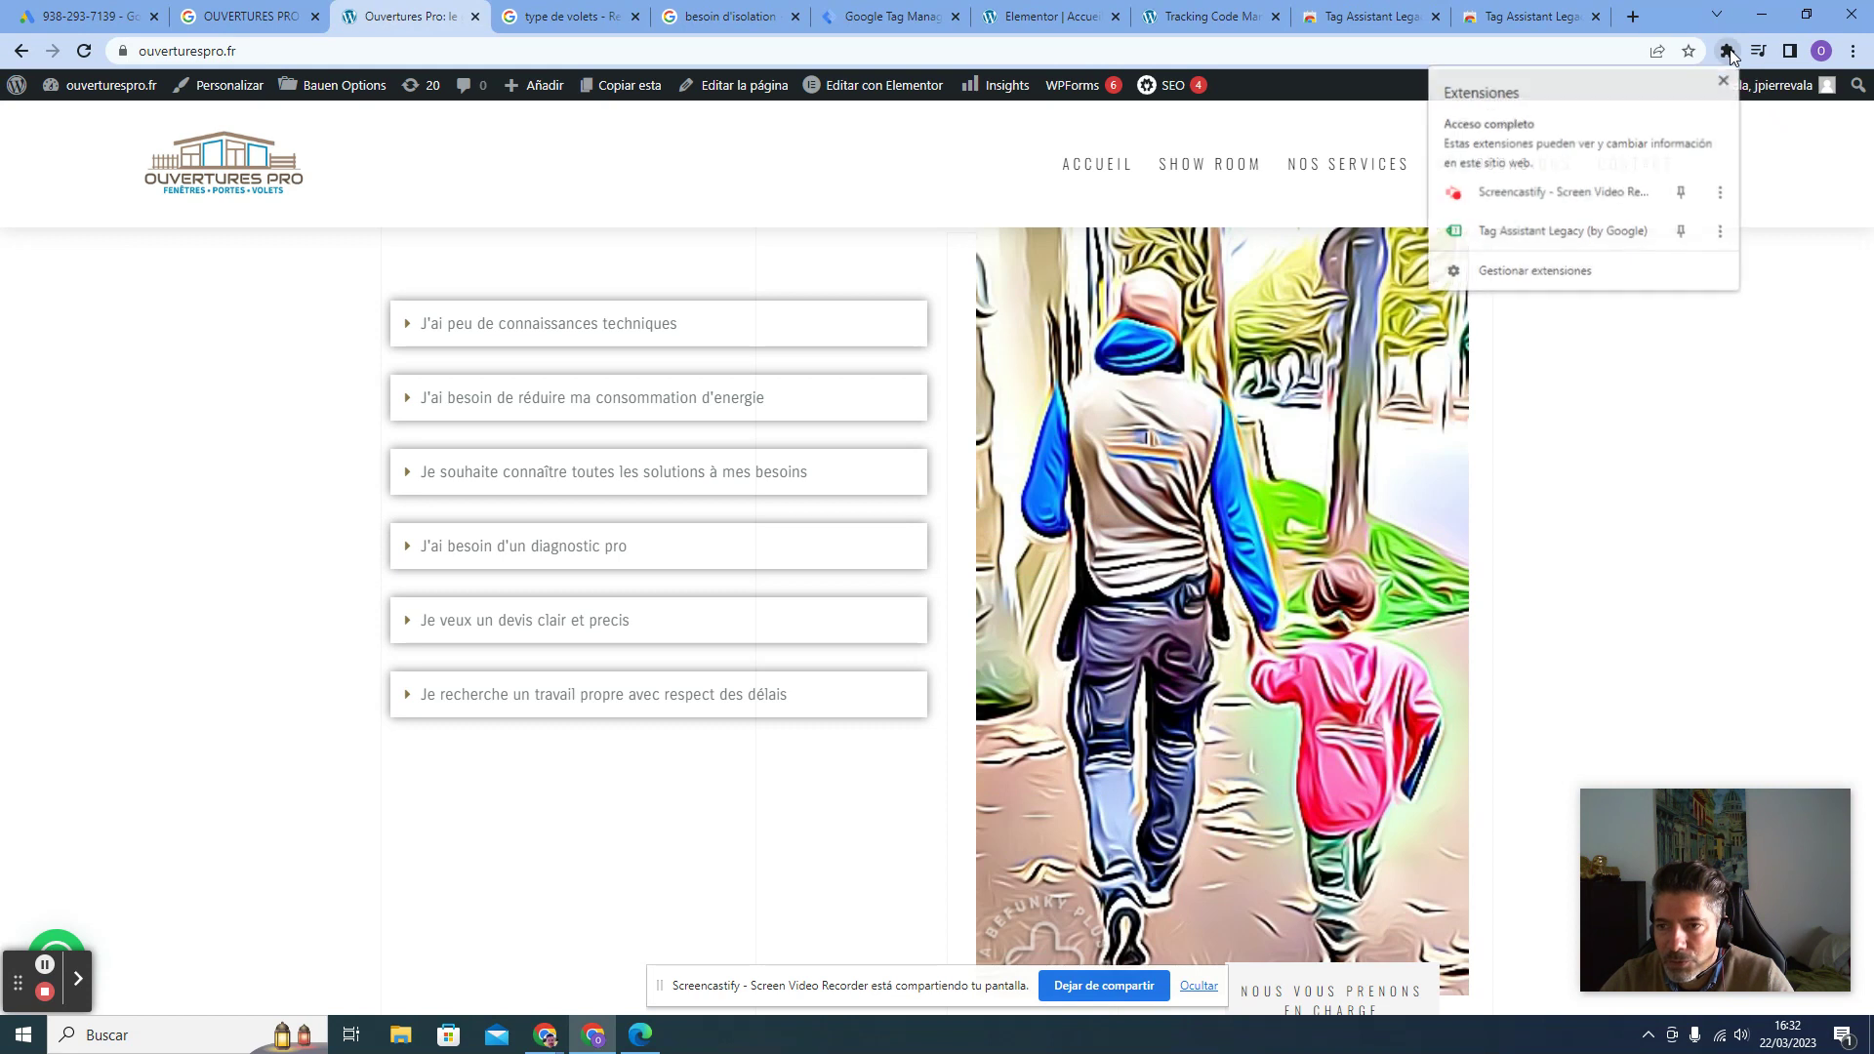
{"action": "left_click", "coordinate": [1530, 235]}
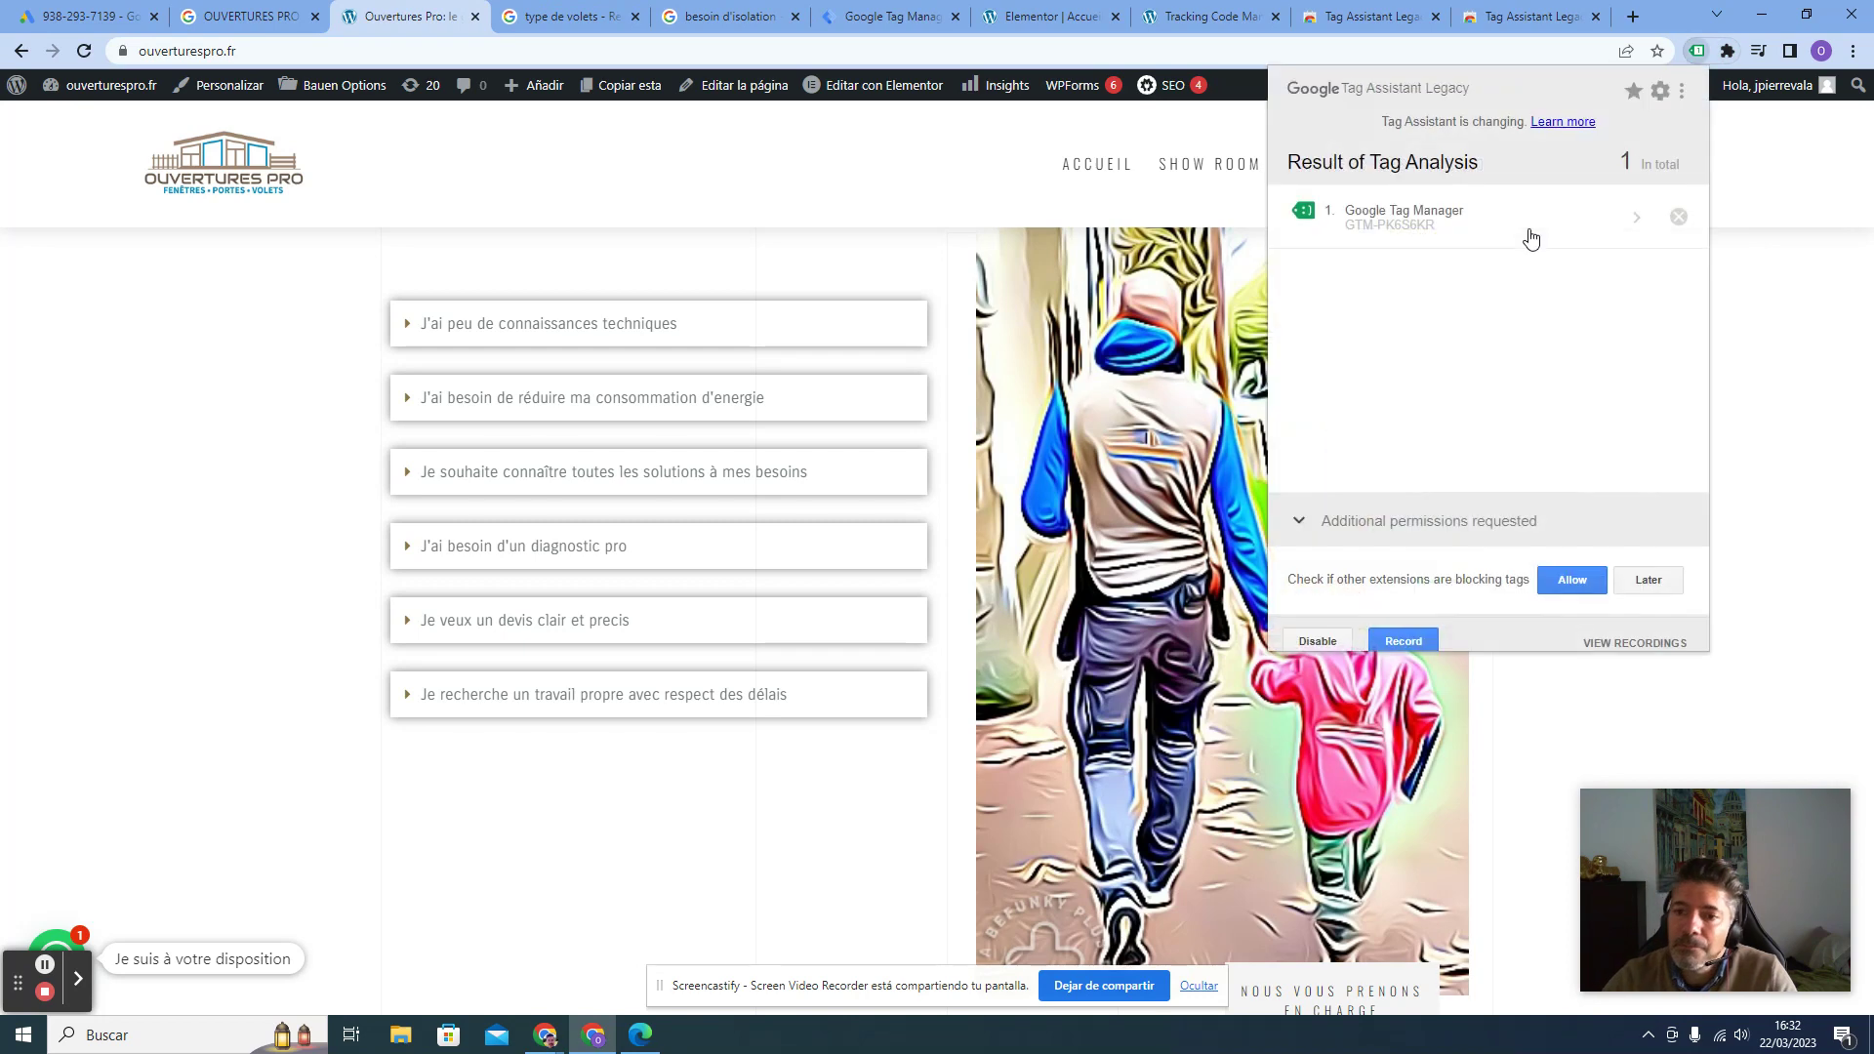